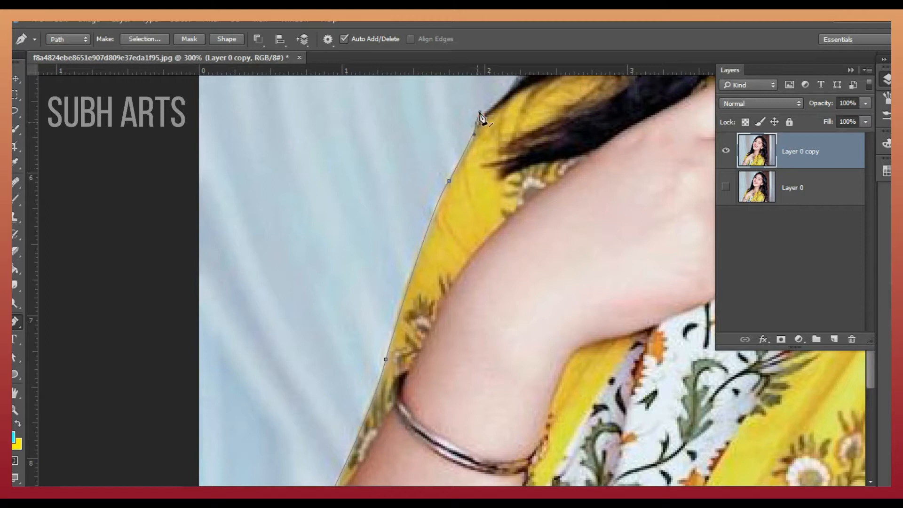
# Continue the Pen path from the yellow shoulder up along the outer edge of the hair to beside the chin.
pyautogui.scroll(5, 493, 232)
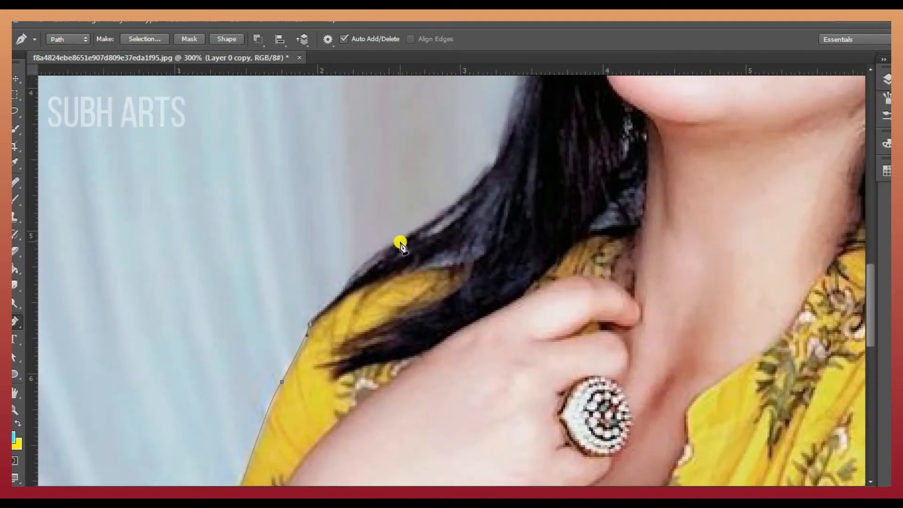
pyautogui.moveTo(383, 251); pyautogui.dragTo(408, 240)
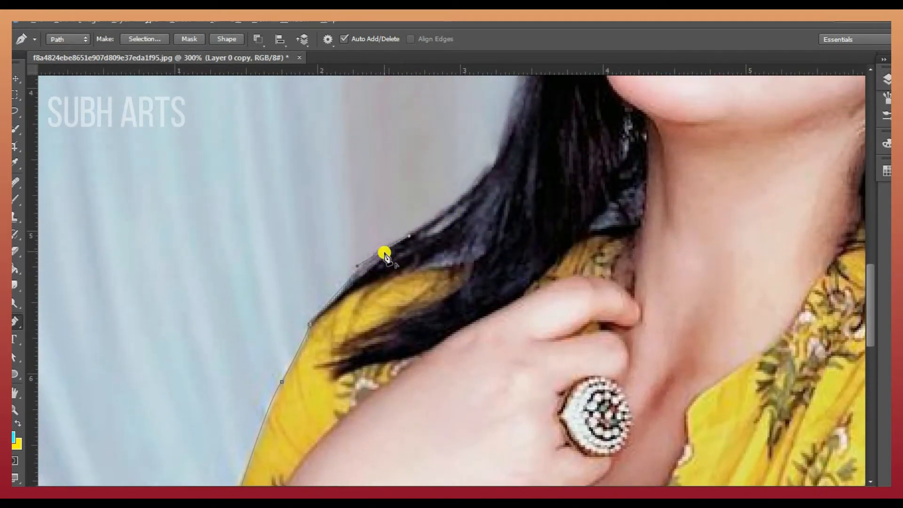
pyautogui.moveTo(502, 142); pyautogui.dragTo(510, 111)
pyautogui.scroll(4, 528, 188)
pyautogui.moveTo(543, 135); pyautogui.dragTo(557, 117)
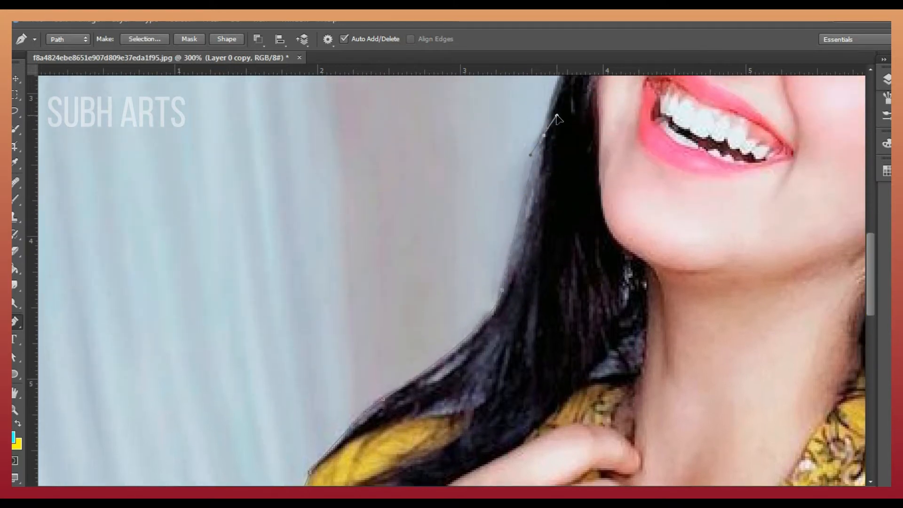
# Extend the path along the hair edge beside the cheek and eye, up to the height of the forehead.
pyautogui.scroll(4, 564, 155)
pyautogui.click(583, 180)
pyautogui.scroll(1, 620, 141)
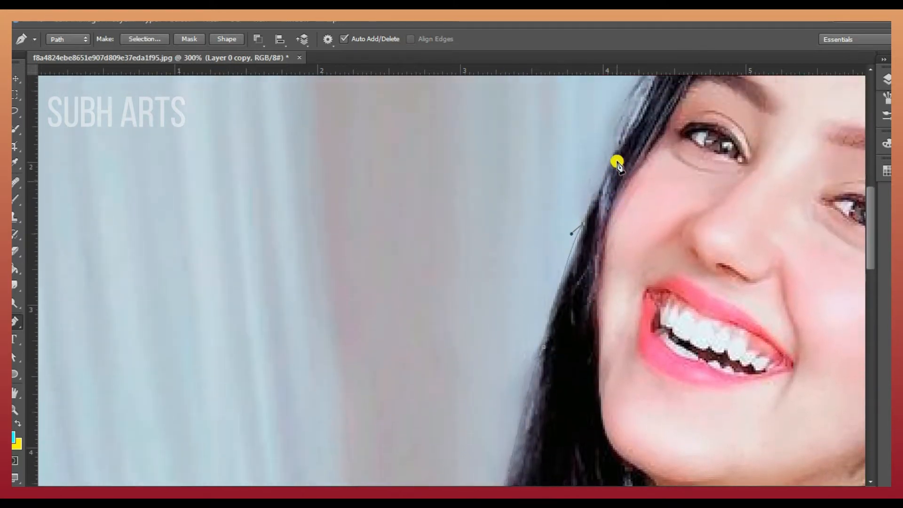
pyautogui.scroll(1, 617, 165)
pyautogui.moveTo(604, 223); pyautogui.dragTo(630, 195)
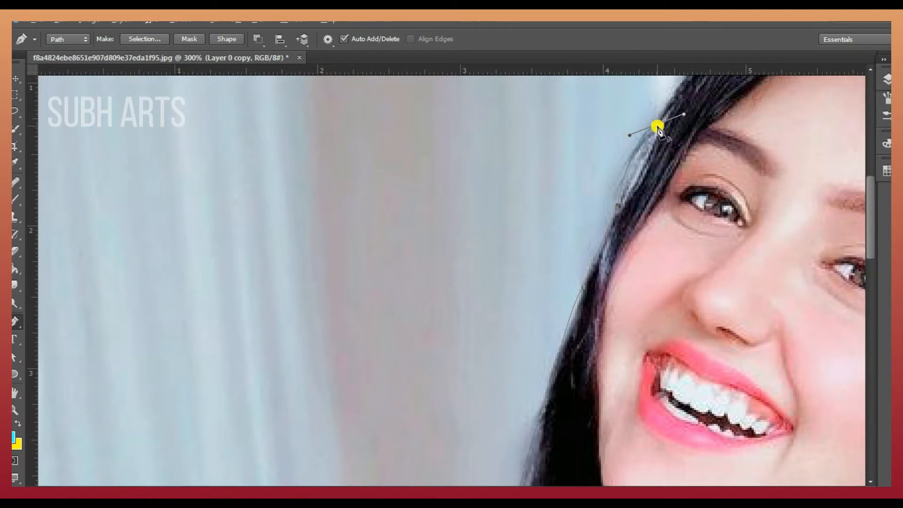
pyautogui.keyDown('alt'); pyautogui.click(658, 126); pyautogui.keyUp('alt')
# Trace the path over the top of the head along the hairline against the curtain.
pyautogui.scroll(2, 645, 165)
pyautogui.moveTo(522, 491); pyautogui.dragTo(634, 491)
pyautogui.scroll(2, 508, 198)
pyautogui.moveTo(486, 140); pyautogui.dragTo(620, 115)
pyautogui.keyDown('alt'); pyautogui.click(486, 139); pyautogui.keyUp('alt')
pyautogui.click(621, 112)
pyautogui.keyDown('alt'); pyautogui.click(736, 169); pyautogui.keyUp('alt')
pyautogui.moveTo(737, 169); pyautogui.dragTo(770, 218)
pyautogui.hotkey('ctrl', 'alt', 'z')
pyautogui.hotkey('ctrl', 'alt', 'z')
# Curve the path down from the crown along the outer hair edge on the brown curtain side.
pyautogui.keyDown('alt'); pyautogui.click(749, 178); pyautogui.keyUp('alt')
pyautogui.hscroll(3, 829, 265)
pyautogui.moveTo(790, 273); pyautogui.dragTo(857, 417)
pyautogui.keyDown('alt'); pyautogui.click(789, 274); pyautogui.keyUp('alt')
# Trace the path down the outer hair edge past the ear and earring on the brown curtain side.
pyautogui.scroll(-3, 823, 339)
pyautogui.hscroll(14, 594, 346)
pyautogui.scroll(-10, 594, 346)
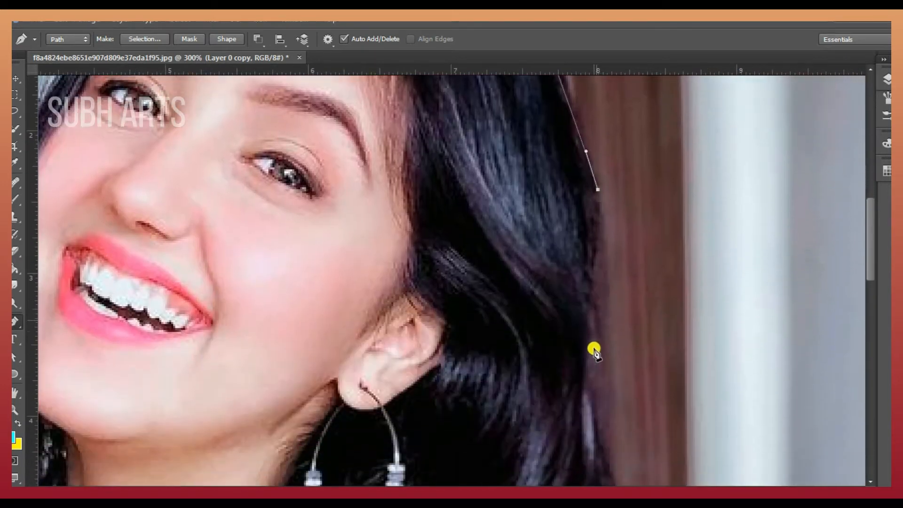
pyautogui.moveTo(586, 334); pyautogui.dragTo(594, 296)
pyautogui.scroll(-4, 595, 329)
pyautogui.keyDown('alt'); pyautogui.click(596, 350); pyautogui.keyUp('alt')
pyautogui.moveTo(596, 350); pyautogui.dragTo(633, 413)
pyautogui.scroll(-4, 611, 362)
pyautogui.keyDown('alt'); pyautogui.click(620, 368); pyautogui.keyUp('alt')
# Continue the path down the long hair edge beside the brown curtain to below shoulder height.
pyautogui.scroll(-5, 625, 371)
pyautogui.scroll(-5, 649, 366)
pyautogui.keyDown('alt'); pyautogui.click(631, 382); pyautogui.keyUp('alt')
pyautogui.scroll(-14, 634, 360)
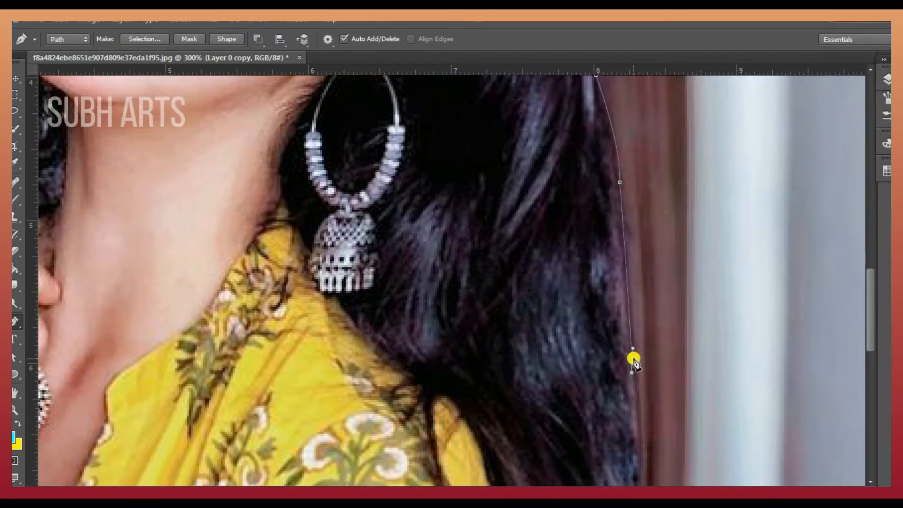
pyautogui.moveTo(635, 301); pyautogui.dragTo(645, 334)
pyautogui.keyDown('alt'); pyautogui.click(635, 301); pyautogui.keyUp('alt')
pyautogui.moveTo(631, 391); pyautogui.dragTo(621, 421)
pyautogui.keyDown('alt'); pyautogui.click(631, 391); pyautogui.keyUp('alt')
# Outline the pointed hair ends above the photo's lower edge with closely spaced anchor points.
pyautogui.scroll(-5, 655, 337)
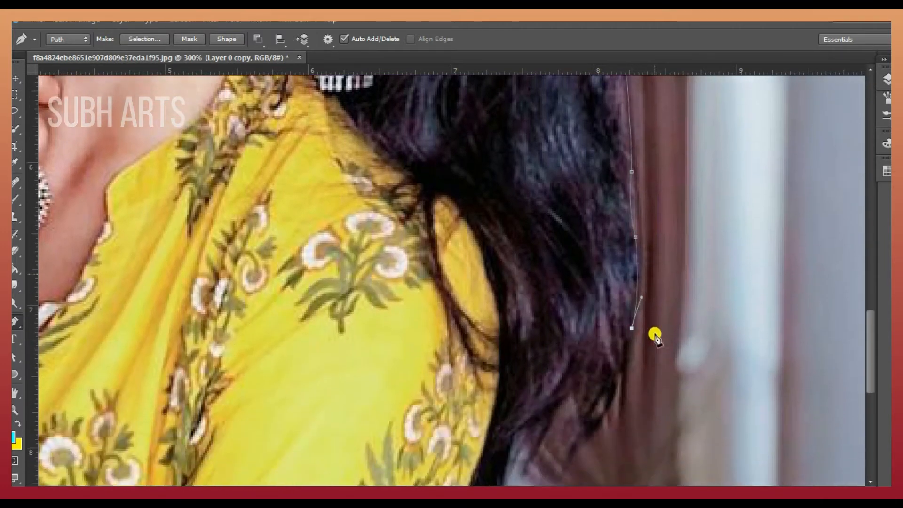
pyautogui.click(623, 219)
pyautogui.click(617, 248)
pyautogui.click(606, 276)
pyautogui.click(593, 292)
pyautogui.click(588, 295)
pyautogui.click(583, 300)
pyautogui.click(576, 276)
pyautogui.click(570, 262)
pyautogui.click(560, 282)
pyautogui.click(546, 301)
pyautogui.click(532, 326)
pyautogui.click(530, 313)
pyautogui.click(537, 302)
pyautogui.click(536, 282)
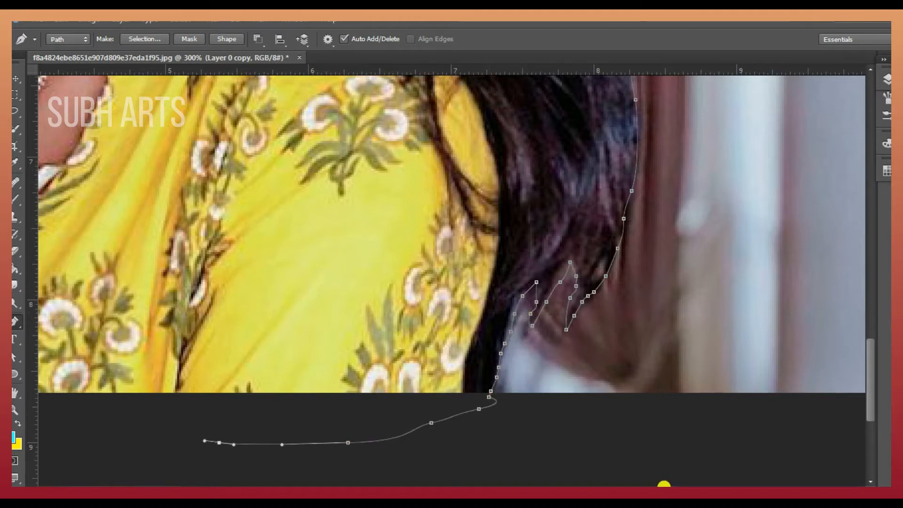
# Run the path below the photo's lower edge and close it at its starting point by the forearm.
pyautogui.hscroll(5, 663, 485)
pyautogui.hscroll(-15, 423, 282)
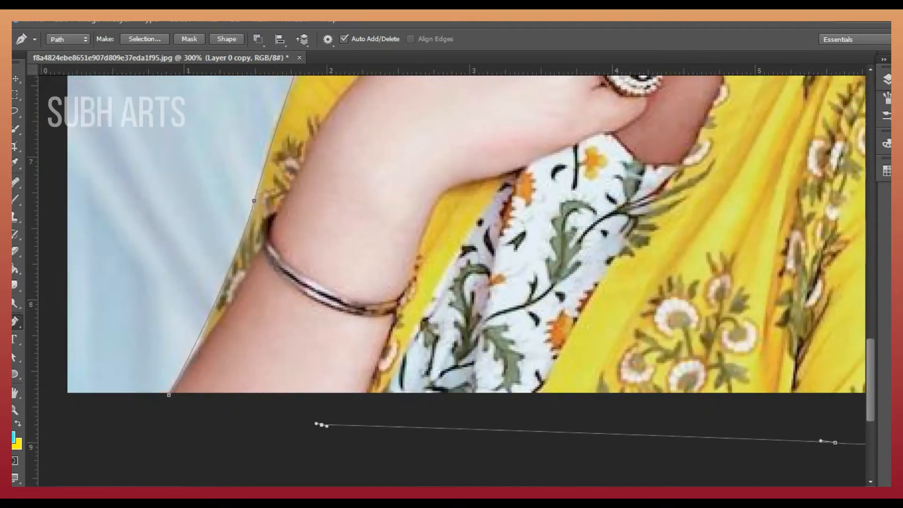
pyautogui.click(316, 423)
pyautogui.hscroll(-2, 316, 423)
# Convert the closed path into a selection and add it as a layer mask on Layer 0 copy.
pyautogui.rightClick(470, 240)
pyautogui.click(528, 223)
pyautogui.click(534, 149)
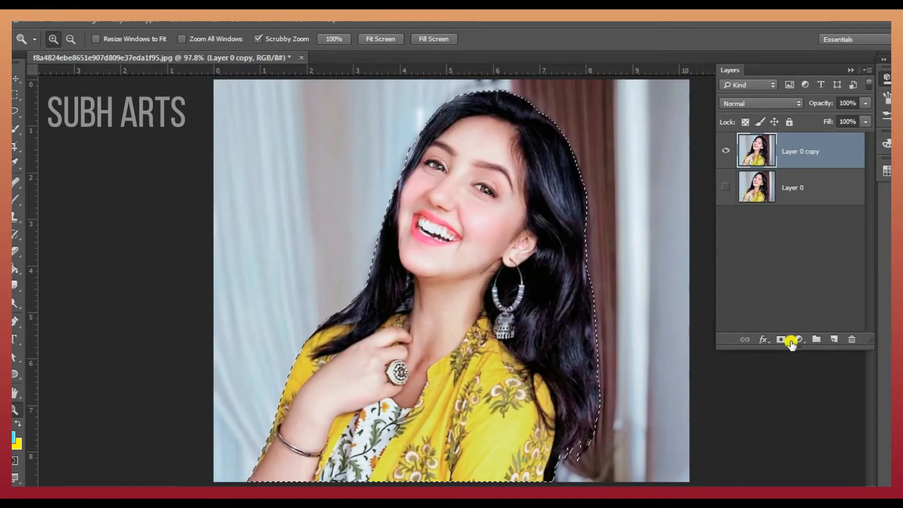
pyautogui.click(781, 338)
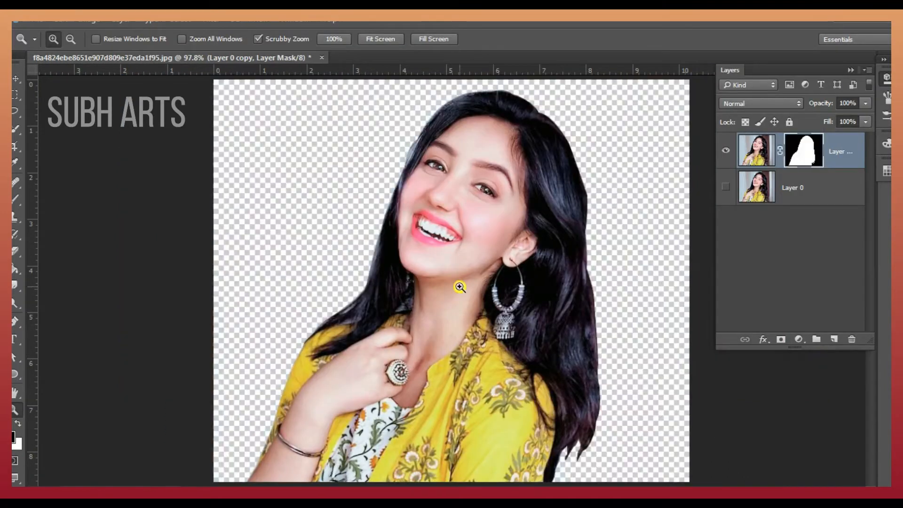
# Refine the mask with smooth 1 and feather 1 px, and apply it permanently to Layer 0 copy.
pyautogui.rightClick(805, 155)
pyautogui.click(757, 262)
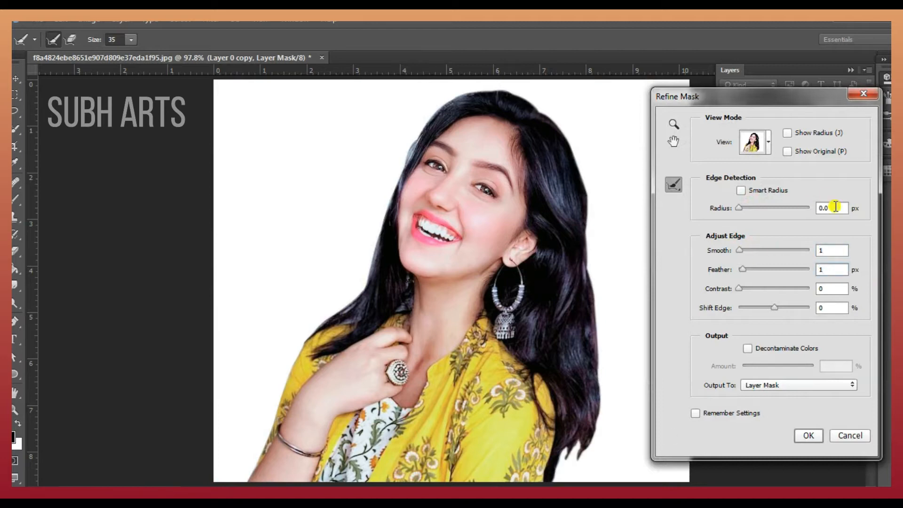
pyautogui.click(808, 435)
pyautogui.rightClick(820, 169)
pyautogui.click(776, 200)
pyautogui.click(780, 340)
pyautogui.hotkey('ctrl', 'z')
# Add a solid colour fill layer in dark brown #241b02 and place it at the bottom of the layer stack.
pyautogui.click(797, 338)
pyautogui.press('Escape')
pyautogui.click(768, 90)
pyautogui.moveTo(601, 264)
pyautogui.mouseDown()
pyautogui.moveTo(547, 303)
pyautogui.moveTo(546, 320)
pyautogui.mouseUp()
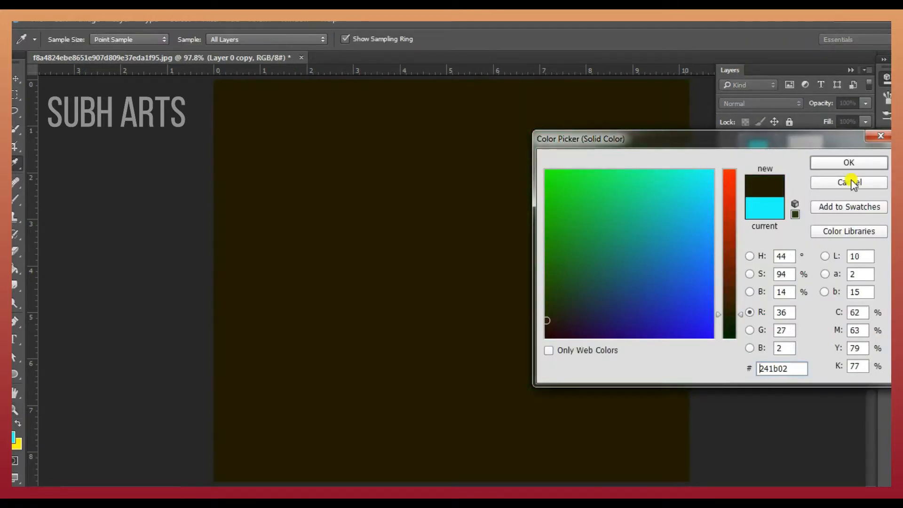
pyautogui.click(851, 182)
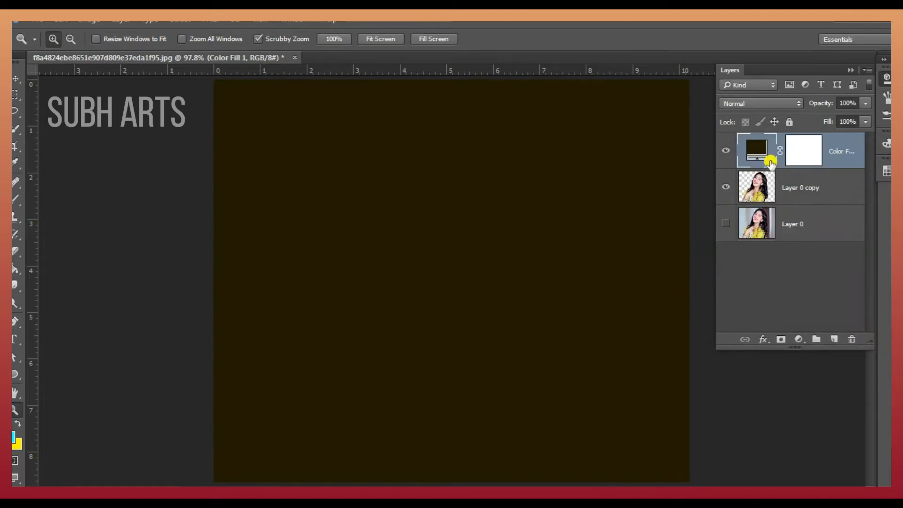
pyautogui.moveTo(768, 157); pyautogui.dragTo(771, 242)
pyautogui.keyDown('alt'); pyautogui.click(338, 254); pyautogui.keyUp('alt')
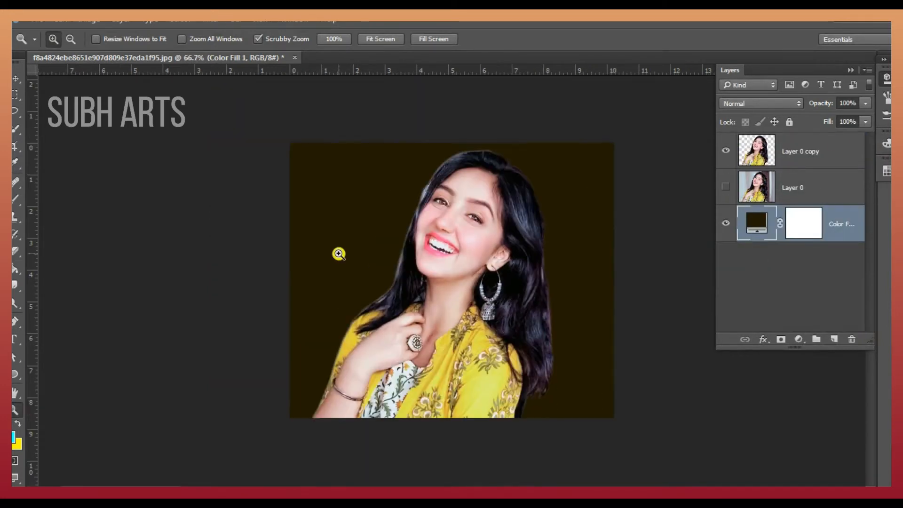
# Extend the canvas on both sides and slightly below the photo with the Crop tool into a wide landscape format.
pyautogui.click(809, 224)
pyautogui.click(16, 146)
pyautogui.moveTo(610, 418); pyautogui.dragTo(638, 440)
pyautogui.moveTo(270, 280); pyautogui.dragTo(204, 279)
pyautogui.moveTo(701, 273); pyautogui.dragTo(738, 272)
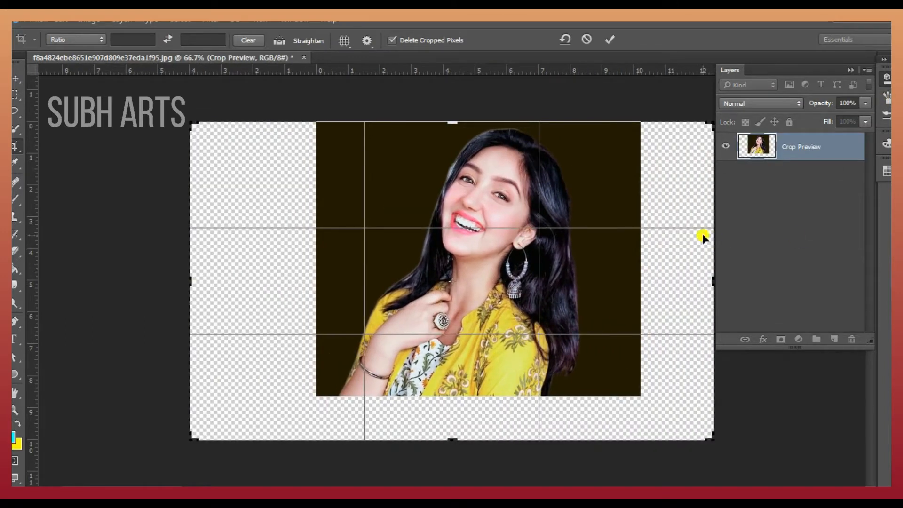
pyautogui.moveTo(458, 442); pyautogui.dragTo(470, 426)
pyautogui.click(609, 39)
# Move the cut-out woman on Layer 0 copy down so that she meets the canvas's lower edge.
pyautogui.click(17, 79)
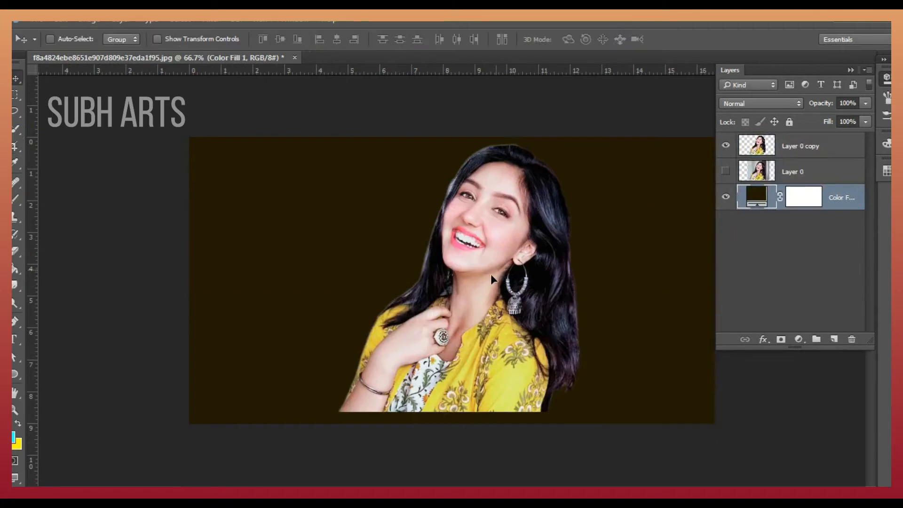
pyautogui.click(767, 153)
pyautogui.moveTo(463, 261)
pyautogui.mouseDown()
pyautogui.moveTo(441, 263)
pyautogui.moveTo(455, 264)
pyautogui.mouseUp()
pyautogui.click(887, 78)
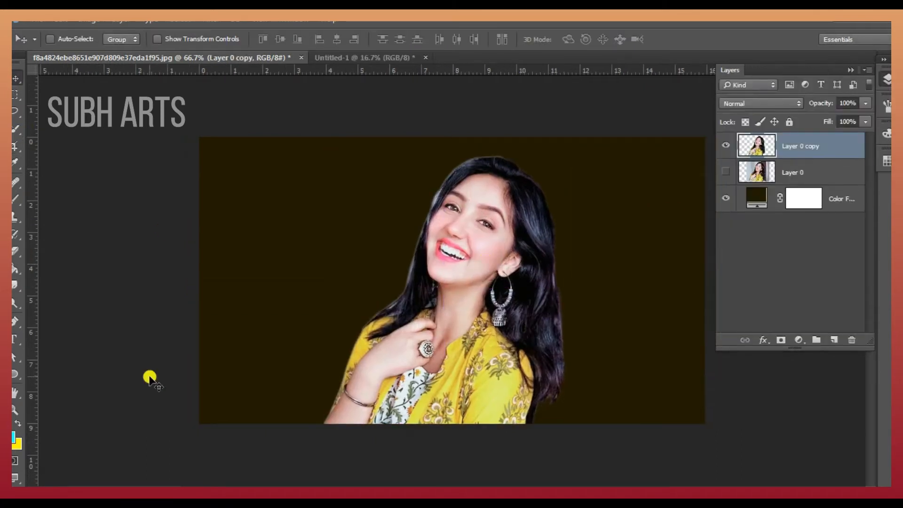
# Set the cut-out's midtone Color Balance to +9 towards red, and run an automatic tonal correction on it.
pyautogui.press('z')
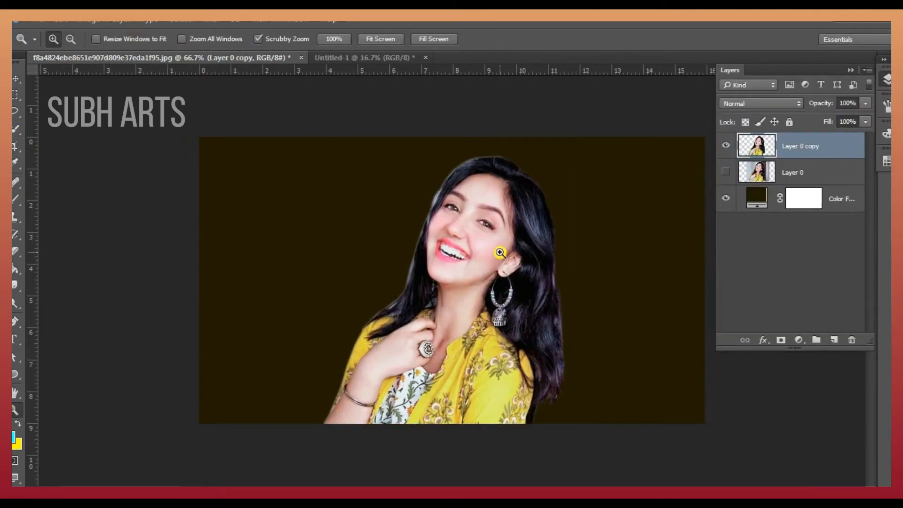
pyautogui.click(499, 252)
pyautogui.click(486, 229)
pyautogui.keyDown('alt'); pyautogui.click(487, 235); pyautogui.keyUp('alt')
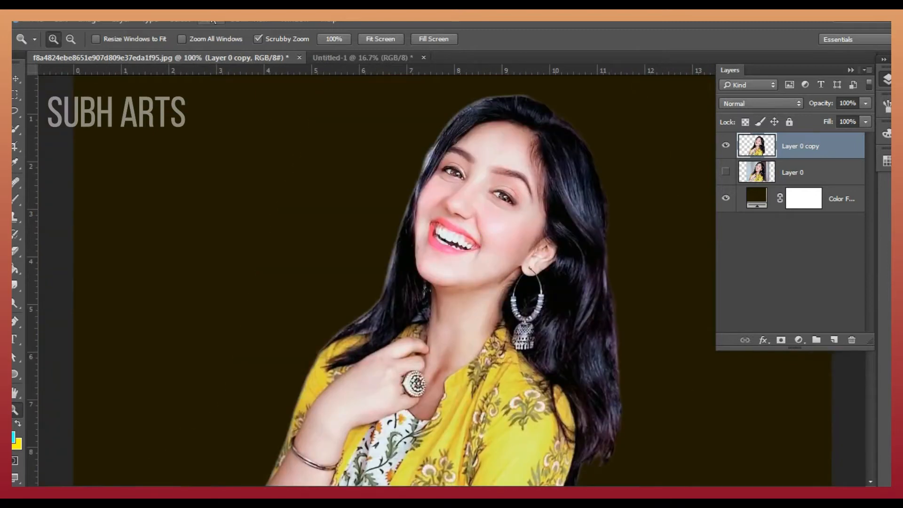
pyautogui.click(87, 20)
pyautogui.moveTo(145, 58)
pyautogui.click(312, 129)
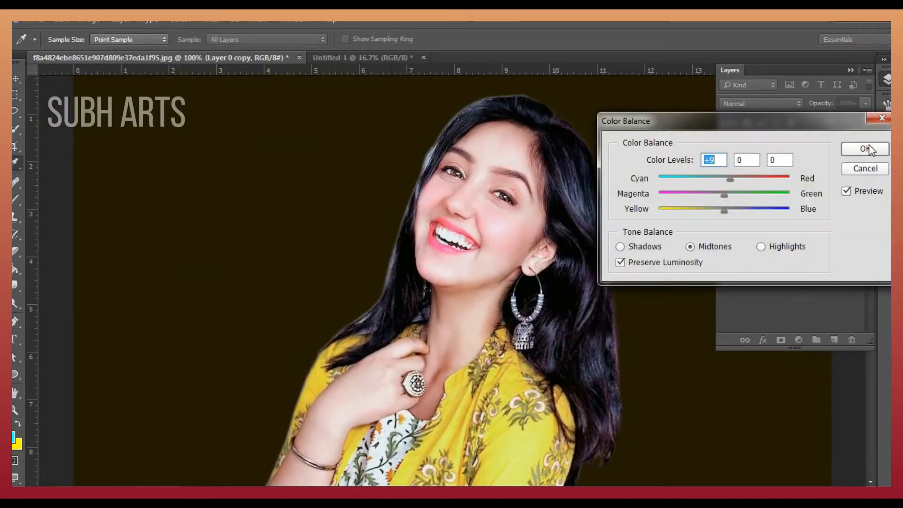
pyautogui.click(870, 149)
pyautogui.click(87, 21)
pyautogui.click(139, 86)
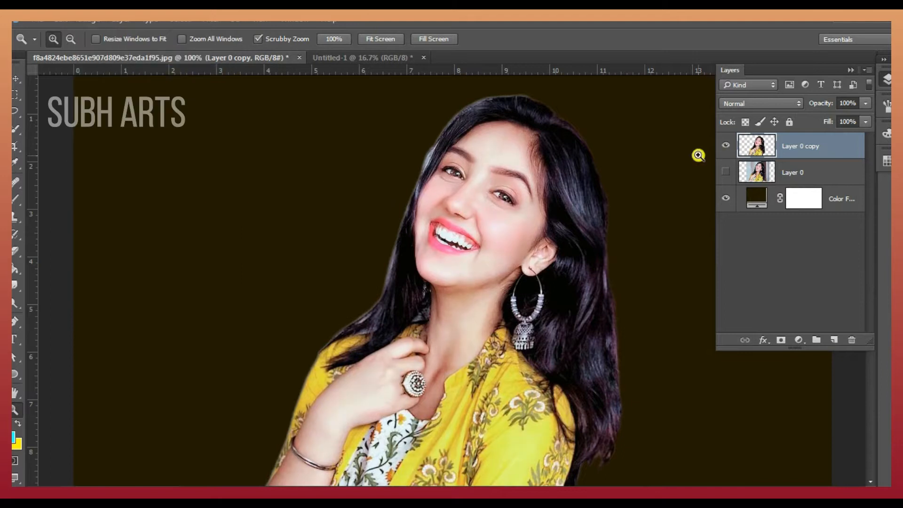
# Slightly adjust the vibrance and clarity of the cut-out with the Camera Raw filter.
pyautogui.click(221, 22)
pyautogui.click(258, 111)
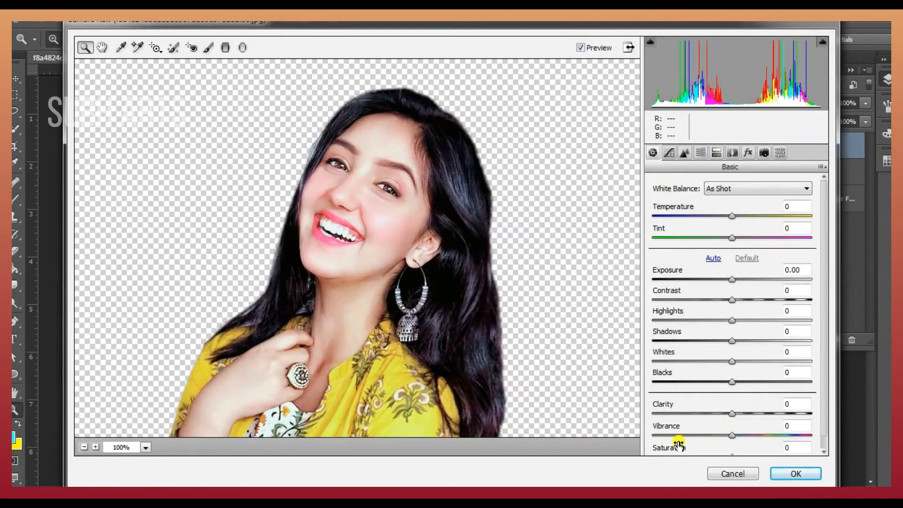
pyautogui.moveTo(732, 435); pyautogui.dragTo(739, 415)
pyautogui.click(700, 152)
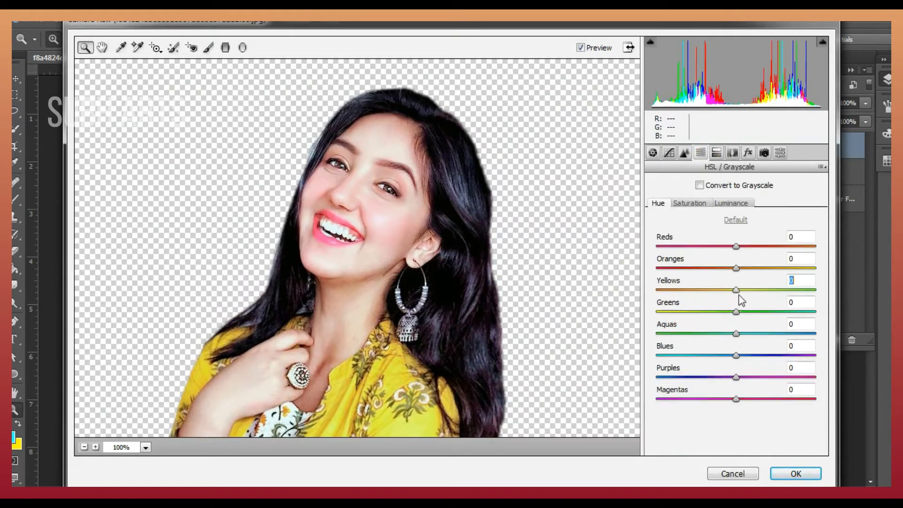
pyautogui.click(795, 474)
# Add a Selective Color adjustment layer with the Yellows set to Cyan +16% and Yellow +81%.
pyautogui.click(797, 339)
pyautogui.click(799, 331)
pyautogui.click(786, 153)
pyautogui.click(786, 165)
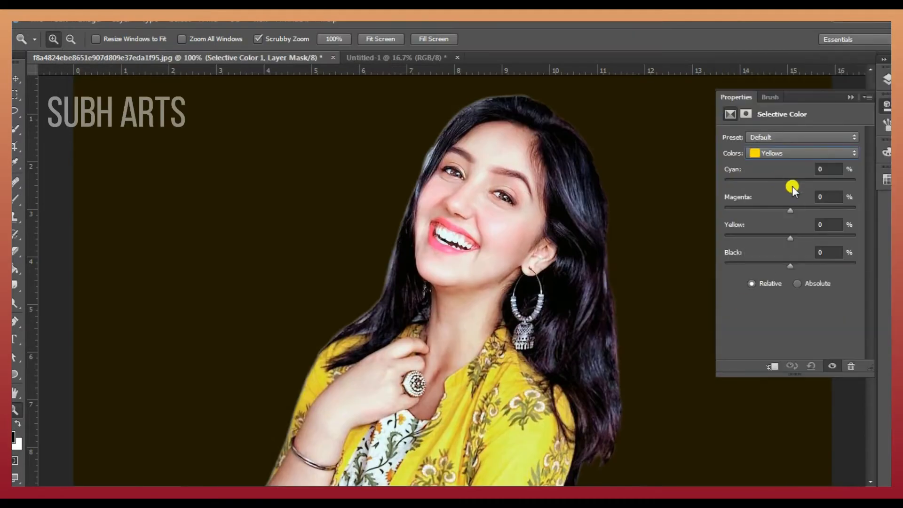
pyautogui.moveTo(795, 242); pyautogui.dragTo(844, 236)
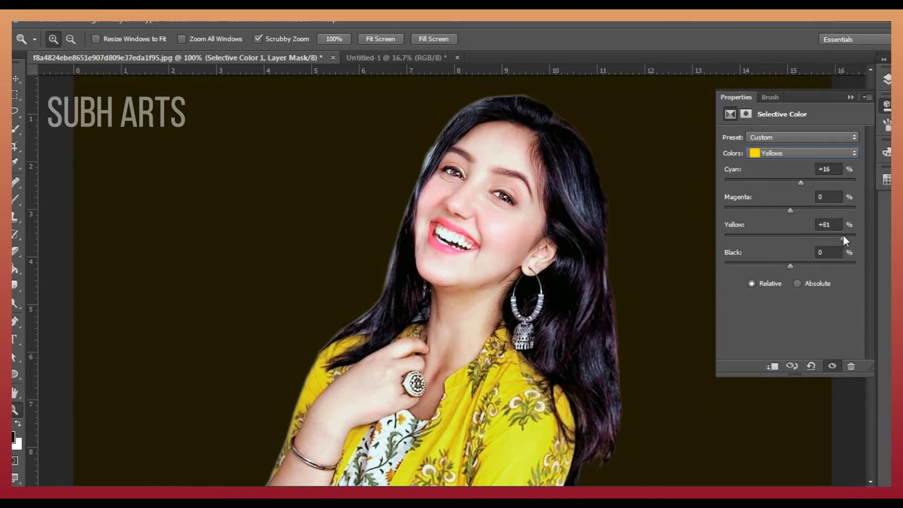
pyautogui.click(851, 97)
pyautogui.click(886, 80)
# Merge the Selective Color adjustment layer with Layer 0 copy.
pyautogui.keyDown('ctrl'); pyautogui.click(805, 148); pyautogui.keyUp('ctrl')
pyautogui.click(757, 151)
pyautogui.keyDown('ctrl'); pyautogui.click(764, 178); pyautogui.keyUp('ctrl')
pyautogui.click(796, 179)
pyautogui.click(804, 151)
pyautogui.keyDown('ctrl'); pyautogui.click(800, 169); pyautogui.keyUp('ctrl')
pyautogui.keyDown('ctrl'); pyautogui.click(797, 153); pyautogui.keyUp('ctrl')
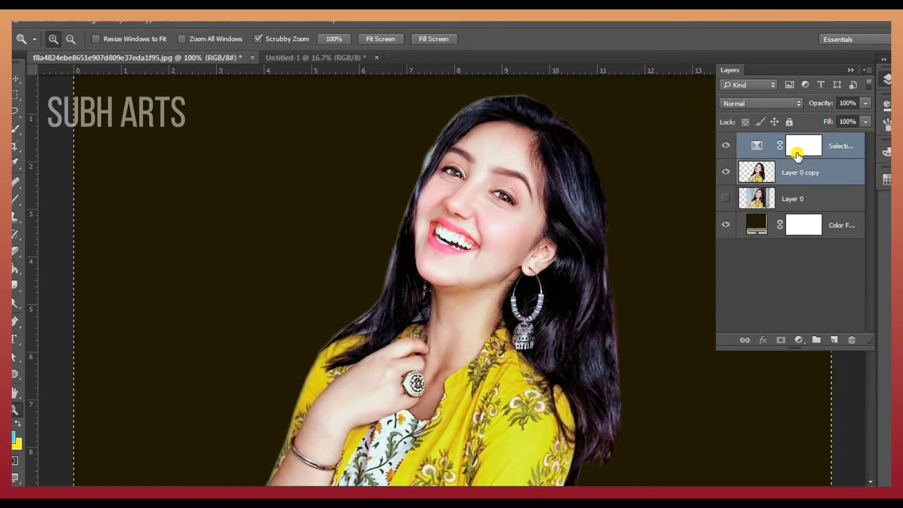
pyautogui.rightClick(796, 155)
pyautogui.click(555, 460)
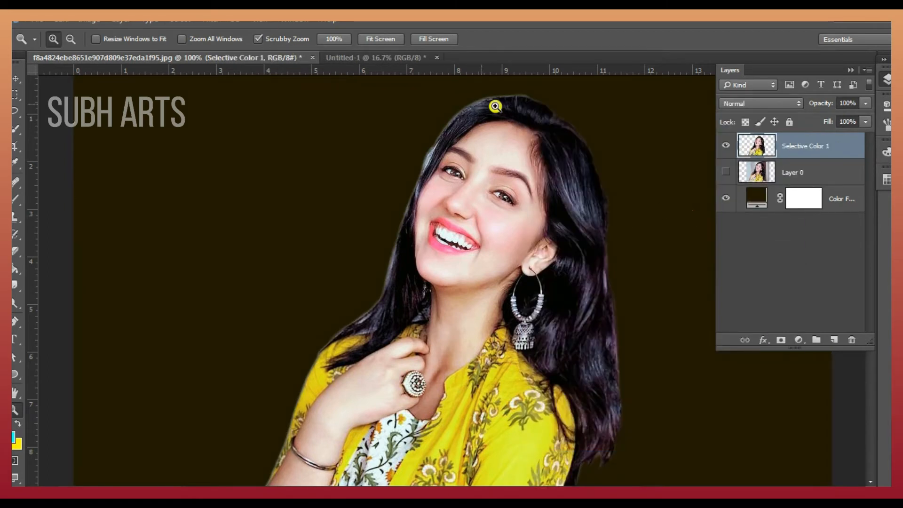
# Sharpen the merged layer with Unsharp Mask at amount 120%, radius 1.5 pixels and threshold 0.
pyautogui.click(211, 20)
pyautogui.click(427, 302)
pyautogui.moveTo(640, 247); pyautogui.dragTo(715, 243)
pyautogui.doubleClick(725, 236)
pyautogui.moveTo(642, 284); pyautogui.dragTo(680, 298)
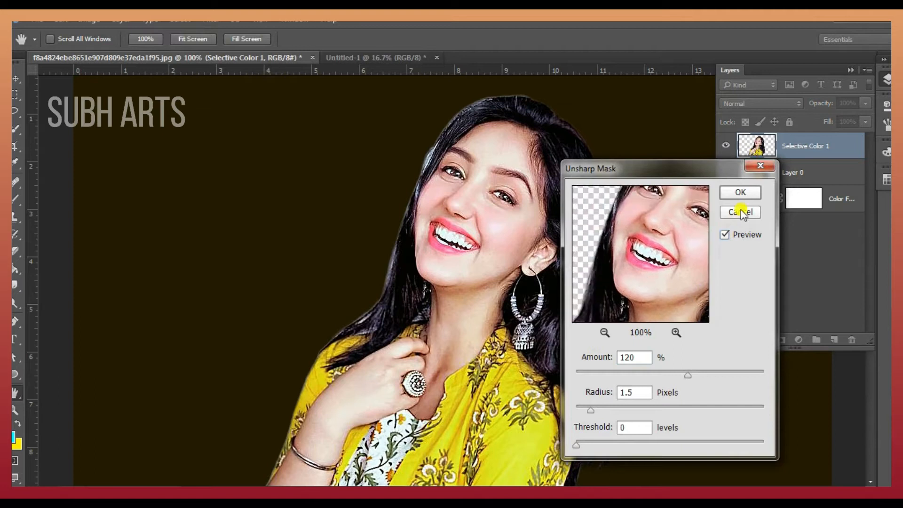
pyautogui.click(740, 192)
# Duplicate the Selective Color 1 layer, and hide the original and Layer 0.
pyautogui.click(725, 172)
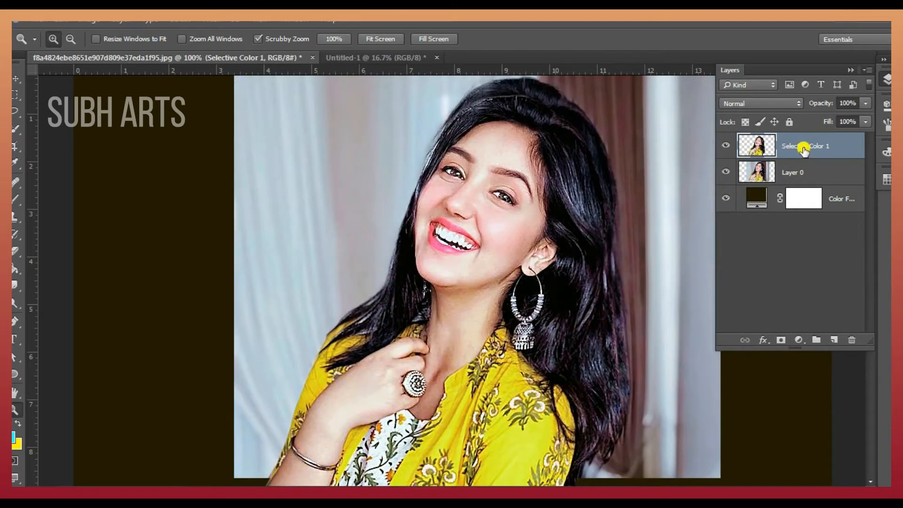
pyautogui.hotkey('ctrl', 'j')
pyautogui.click(725, 171)
pyautogui.click(726, 198)
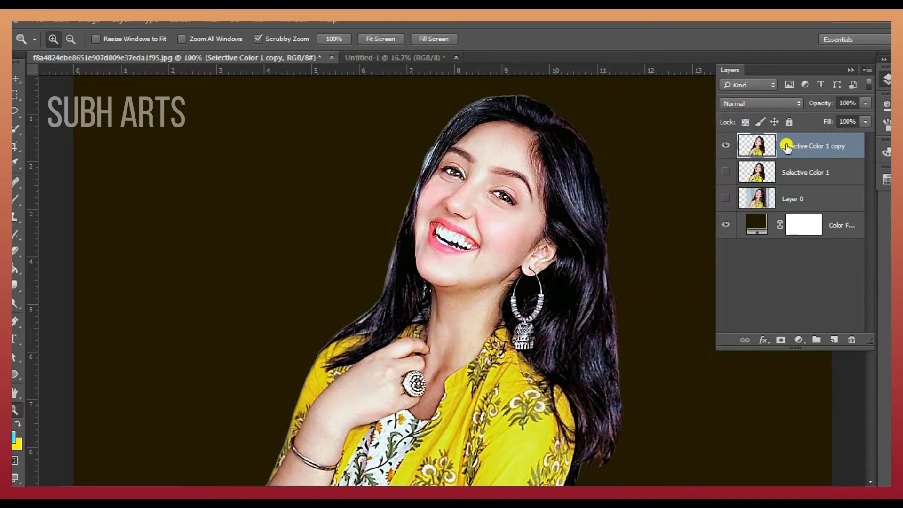
# Lock the original Selective Color 1 layer, keep it hidden, and make its copy the active layer.
pyautogui.click(802, 176)
pyautogui.click(726, 172)
pyautogui.click(789, 121)
pyautogui.click(795, 146)
pyautogui.click(725, 172)
# Smudge the hair strands between the neck and the shoulder beneath her chin, using a 10 px brush at 91% strength.
pyautogui.click(500, 246)
pyautogui.click(851, 70)
pyautogui.scroll(-2, 356, 338)
pyautogui.hscroll(-2, 283, 407)
pyautogui.click(16, 286)
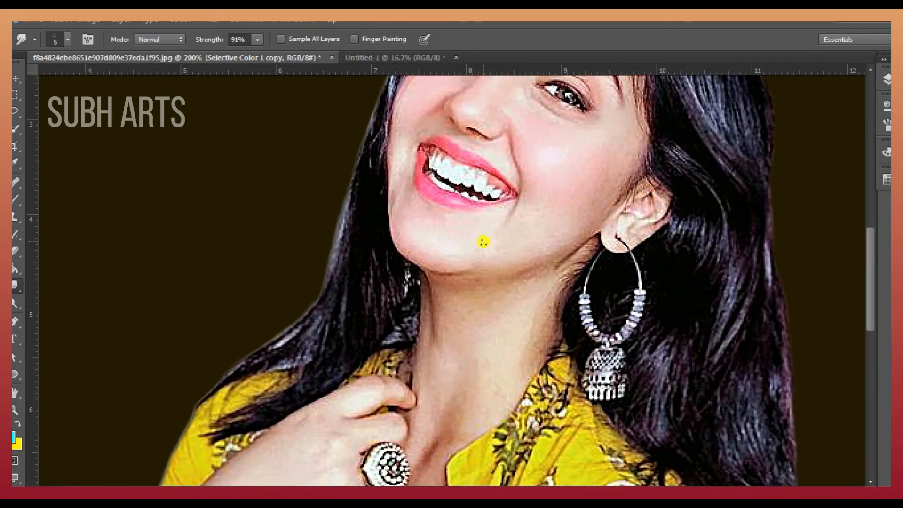
pyautogui.press(']')
pyautogui.press(']')
pyautogui.press(']')
pyautogui.press(']')
pyautogui.press(']')
pyautogui.moveTo(305, 386); pyautogui.dragTo(211, 430)
pyautogui.moveTo(368, 225); pyautogui.dragTo(372, 306)
pyautogui.moveTo(373, 271); pyautogui.dragTo(385, 306)
pyautogui.moveTo(386, 259)
pyautogui.mouseDown()
pyautogui.moveTo(398, 306)
pyautogui.moveTo(377, 348)
pyautogui.mouseUp()
pyautogui.moveTo(353, 240)
pyautogui.mouseDown()
pyautogui.moveTo(343, 293)
pyautogui.moveTo(261, 357)
pyautogui.mouseUp()
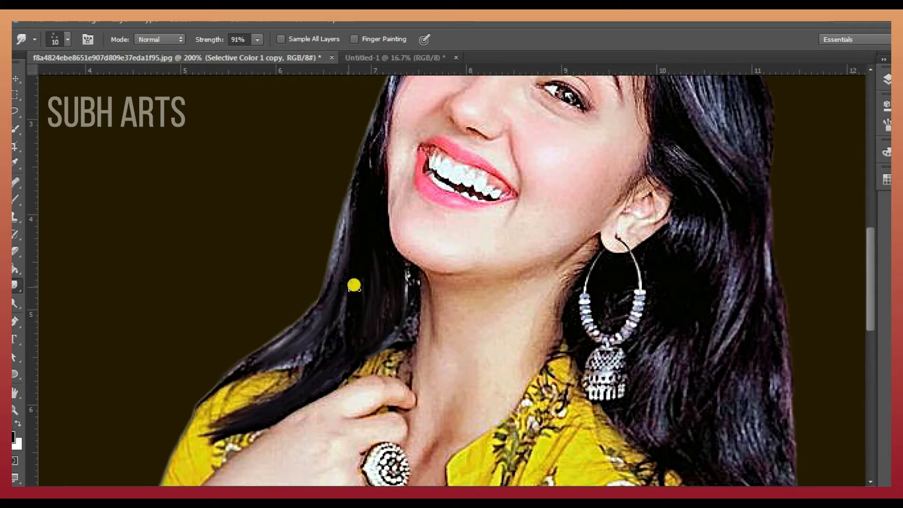
# Smudge the outer hair edge down to the shoulder and the strands around the partly hidden earring beside the neck.
pyautogui.moveTo(330, 274)
pyautogui.mouseDown()
pyautogui.moveTo(314, 333)
pyautogui.moveTo(296, 338)
pyautogui.moveTo(293, 355)
pyautogui.moveTo(230, 379)
pyautogui.mouseUp()
pyautogui.moveTo(301, 355); pyautogui.dragTo(261, 376)
pyautogui.moveTo(332, 314); pyautogui.dragTo(282, 388)
pyautogui.moveTo(399, 292); pyautogui.dragTo(399, 326)
pyautogui.moveTo(408, 271); pyautogui.dragTo(411, 299)
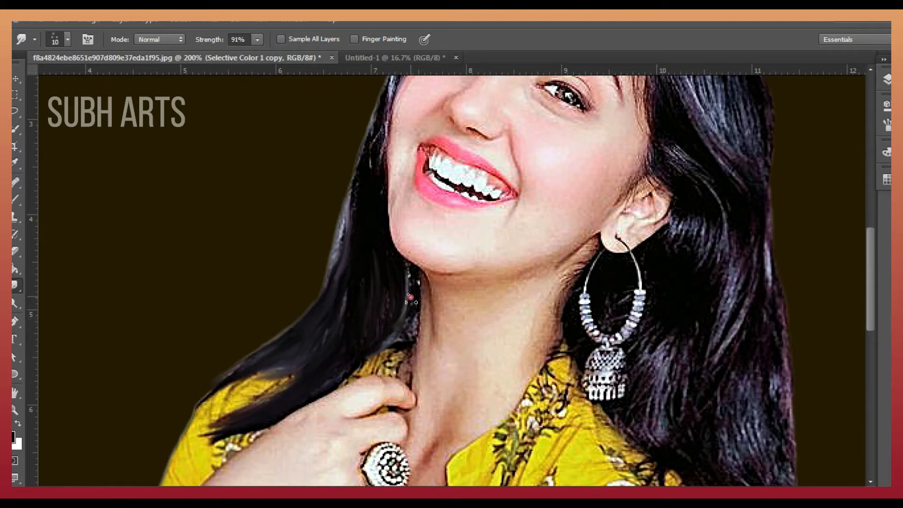
pyautogui.moveTo(356, 188); pyautogui.dragTo(354, 224)
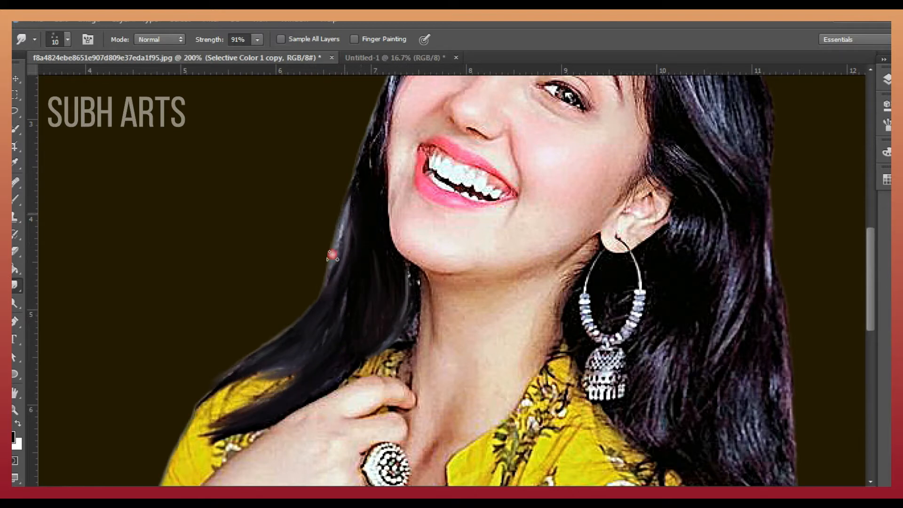
pyautogui.moveTo(355, 189)
pyautogui.mouseDown()
pyautogui.moveTo(383, 258)
pyautogui.moveTo(346, 210)
pyautogui.moveTo(351, 203)
pyautogui.moveTo(353, 228)
pyautogui.moveTo(354, 203)
pyautogui.mouseUp()
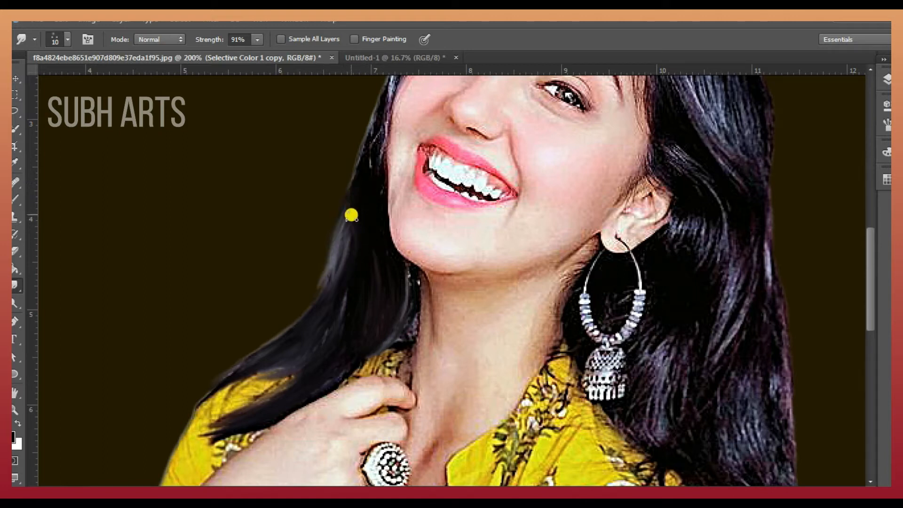
pyautogui.moveTo(339, 242); pyautogui.dragTo(329, 281)
# Smudge the narrow strip of hair running beside the cheek and up to the temple.
pyautogui.scroll(5, 377, 210)
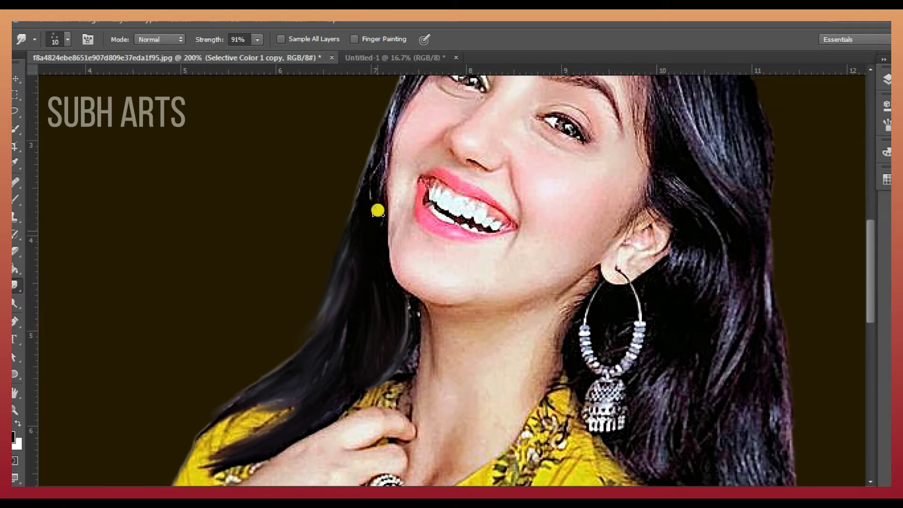
pyautogui.moveTo(431, 115); pyautogui.dragTo(395, 173)
pyautogui.moveTo(380, 206); pyautogui.dragTo(369, 275)
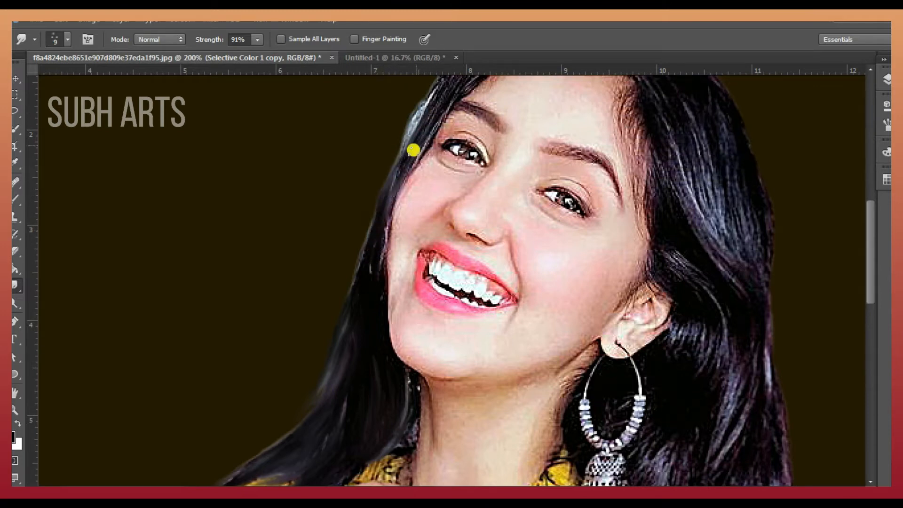
pyautogui.scroll(2, 427, 126)
pyautogui.moveTo(423, 147)
pyautogui.mouseDown()
pyautogui.moveTo(446, 129)
pyautogui.moveTo(416, 172)
pyautogui.moveTo(446, 129)
pyautogui.moveTo(432, 149)
pyautogui.moveTo(411, 151)
pyautogui.moveTo(468, 95)
pyautogui.moveTo(414, 178)
pyautogui.mouseUp()
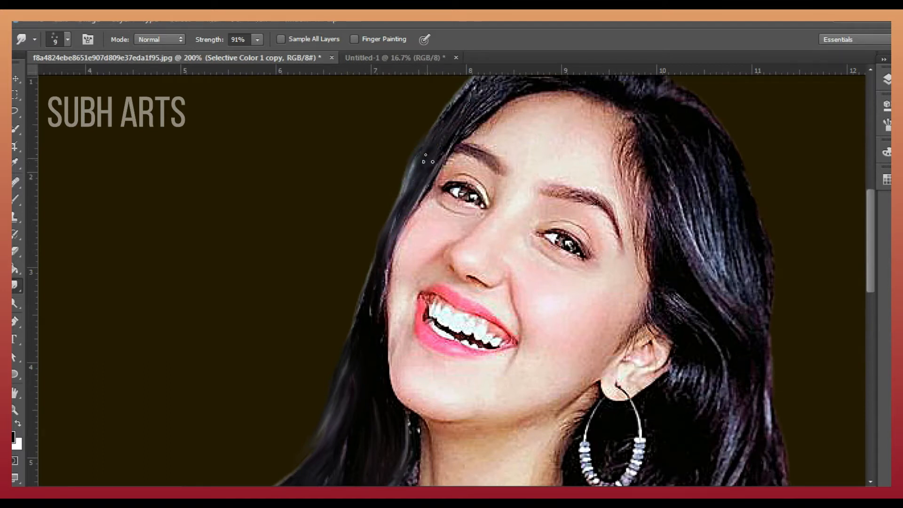
# Smudge the hair above the forehead near the temple and touch up the strands beside the cheek with a 9 px brush.
pyautogui.scroll(3, 422, 174)
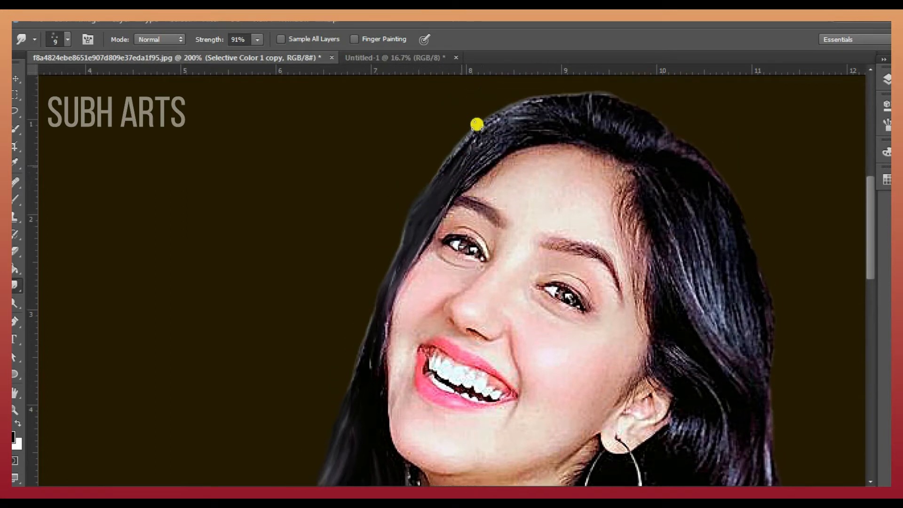
pyautogui.moveTo(479, 151); pyautogui.dragTo(491, 137)
pyautogui.moveTo(461, 173)
pyautogui.mouseDown()
pyautogui.moveTo(458, 163)
pyautogui.moveTo(500, 137)
pyautogui.mouseUp()
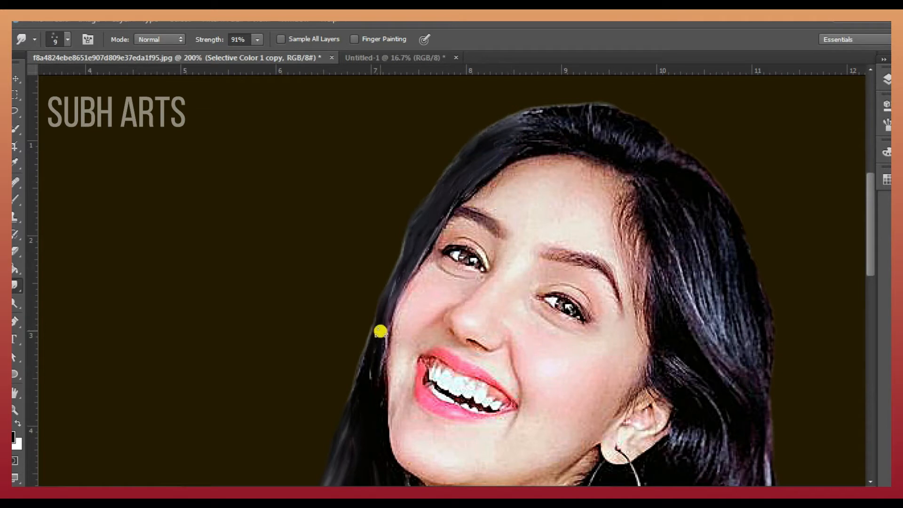
pyautogui.moveTo(374, 371)
pyautogui.mouseDown()
pyautogui.moveTo(387, 320)
pyautogui.moveTo(380, 346)
pyautogui.mouseUp()
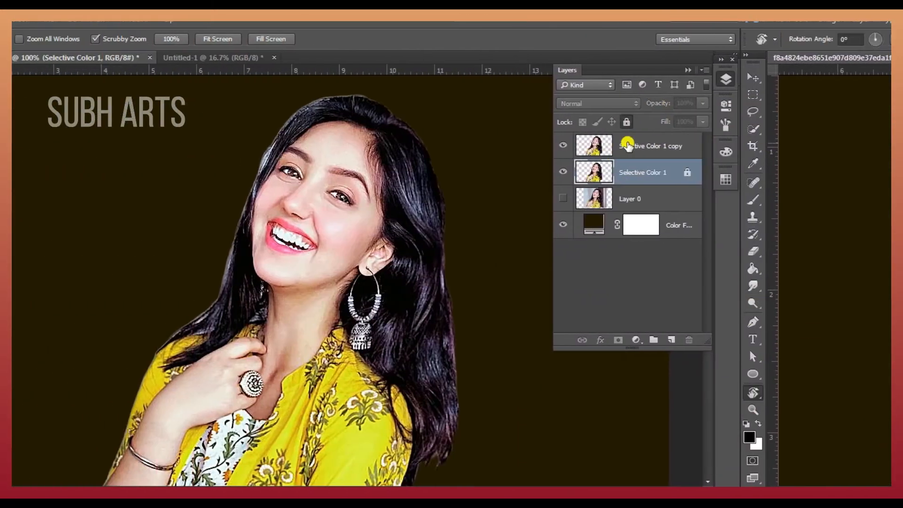
# Make Selective Color 1 copy the active layer and smudge its hair lock over the shoulder with a 10 px brush at 91% strength.
pyautogui.click(609, 145)
pyautogui.click(500, 246)
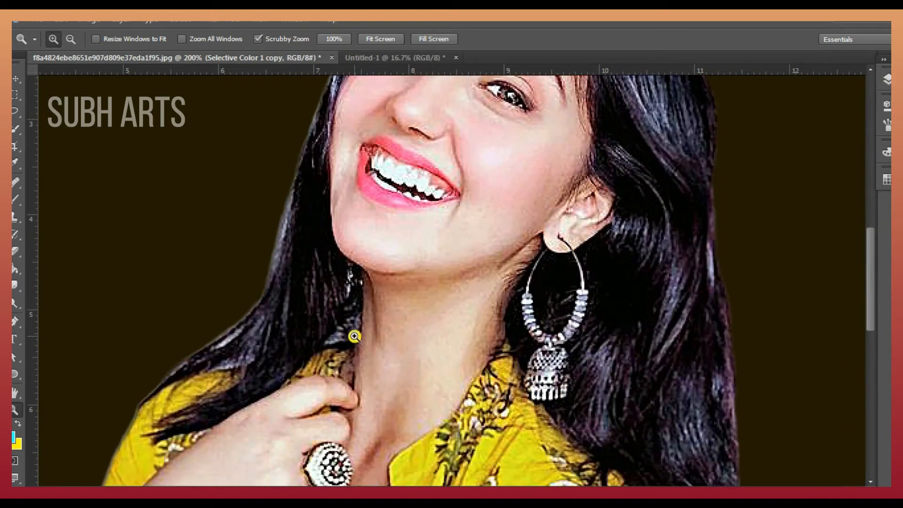
pyautogui.click(21, 299)
pyautogui.press(']')
pyautogui.press(']')
pyautogui.press(']')
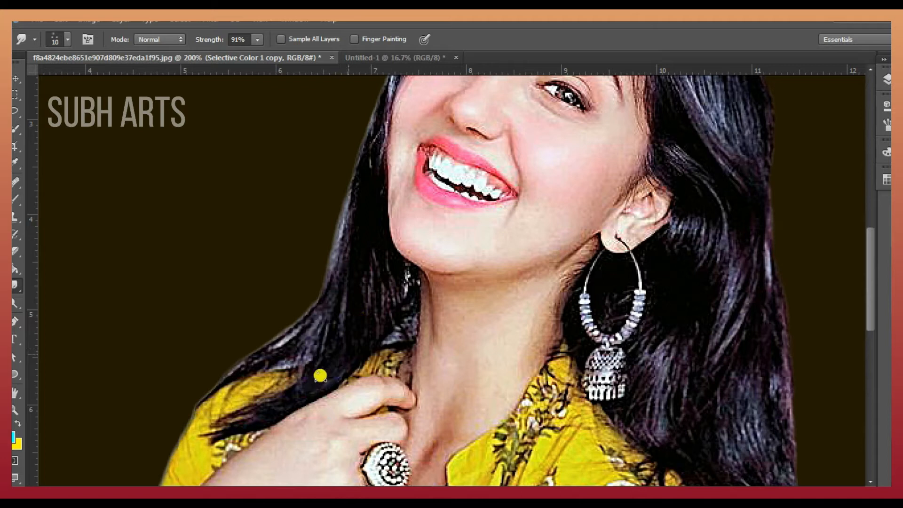
pyautogui.moveTo(282, 402); pyautogui.dragTo(256, 416)
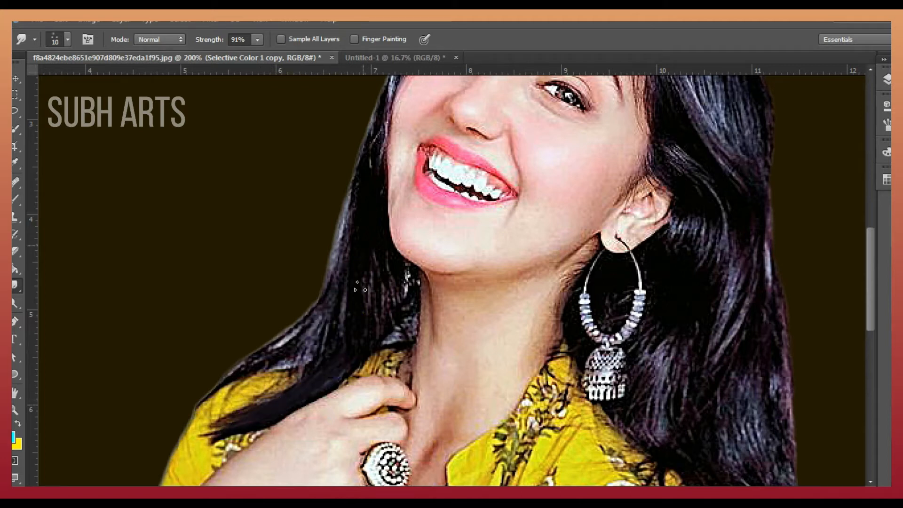
pyautogui.moveTo(367, 271)
pyautogui.mouseDown()
pyautogui.moveTo(364, 325)
pyautogui.moveTo(383, 302)
pyautogui.moveTo(379, 251)
pyautogui.moveTo(376, 312)
pyautogui.moveTo(351, 215)
pyautogui.moveTo(321, 331)
pyautogui.moveTo(304, 320)
pyautogui.moveTo(270, 351)
pyautogui.mouseUp()
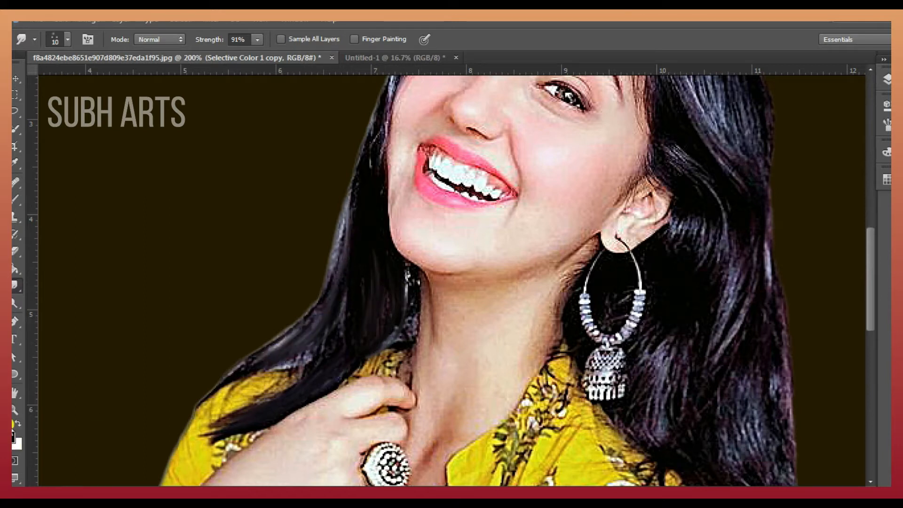
# Smudge the outer shoulder hair, the strands near the hidden earring and the hair edge beside the jaw along their flow.
pyautogui.moveTo(331, 282)
pyautogui.mouseDown()
pyautogui.moveTo(310, 332)
pyautogui.moveTo(275, 367)
pyautogui.moveTo(268, 359)
pyautogui.mouseUp()
pyautogui.moveTo(310, 335); pyautogui.dragTo(270, 374)
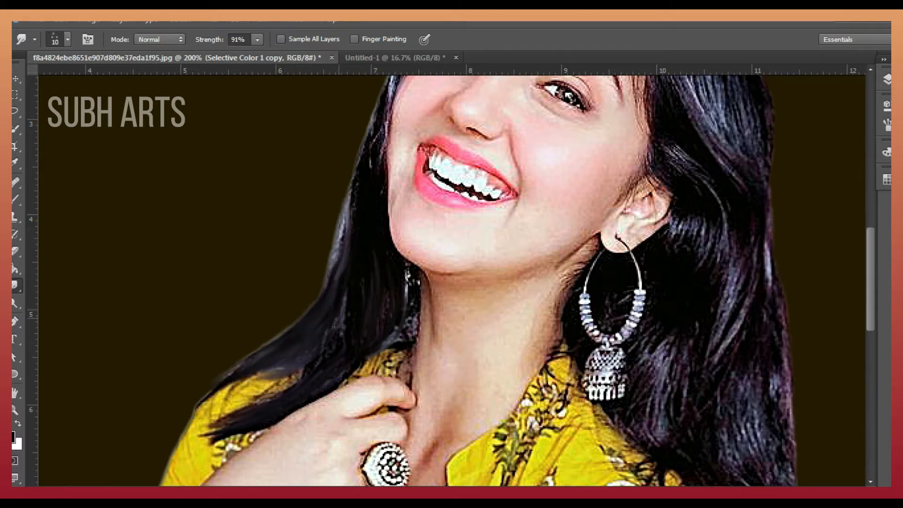
pyautogui.moveTo(408, 287); pyautogui.dragTo(411, 299)
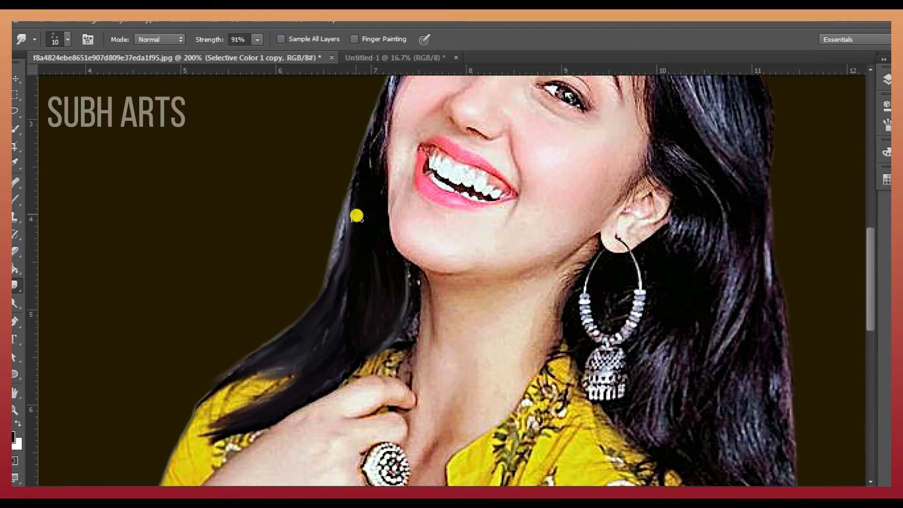
pyautogui.moveTo(354, 211); pyautogui.dragTo(345, 243)
pyautogui.moveTo(354, 193)
pyautogui.mouseDown()
pyautogui.moveTo(342, 244)
pyautogui.moveTo(385, 313)
pyautogui.mouseUp()
pyautogui.moveTo(380, 253)
pyautogui.mouseDown()
pyautogui.moveTo(343, 190)
pyautogui.moveTo(341, 264)
pyautogui.mouseUp()
pyautogui.moveTo(353, 199); pyautogui.dragTo(325, 276)
# Smudge the hair beside the cheek and over the light patch at the temple with a 9 px brush.
pyautogui.scroll(4, 378, 212)
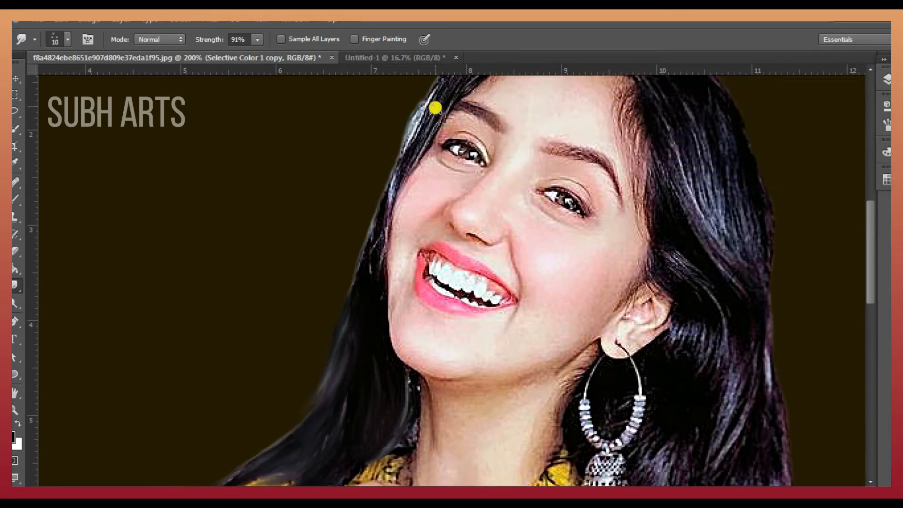
pyautogui.moveTo(391, 187); pyautogui.dragTo(377, 226)
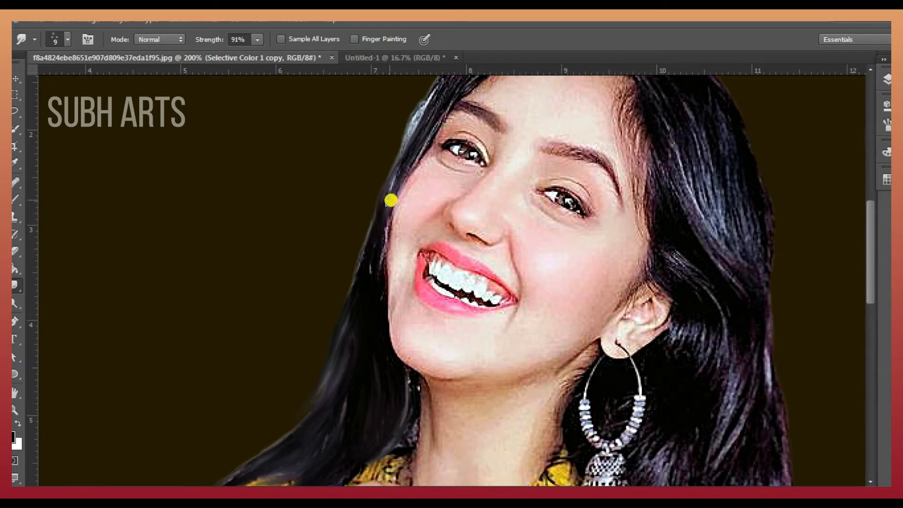
pyautogui.scroll(2, 447, 105)
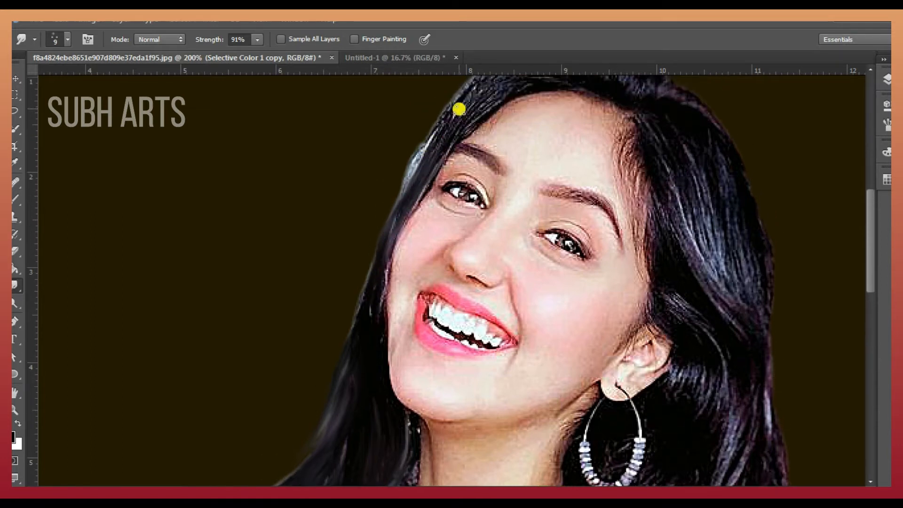
pyautogui.moveTo(443, 126)
pyautogui.mouseDown()
pyautogui.moveTo(406, 182)
pyautogui.moveTo(446, 133)
pyautogui.moveTo(421, 161)
pyautogui.mouseUp()
pyautogui.moveTo(476, 102); pyautogui.dragTo(404, 200)
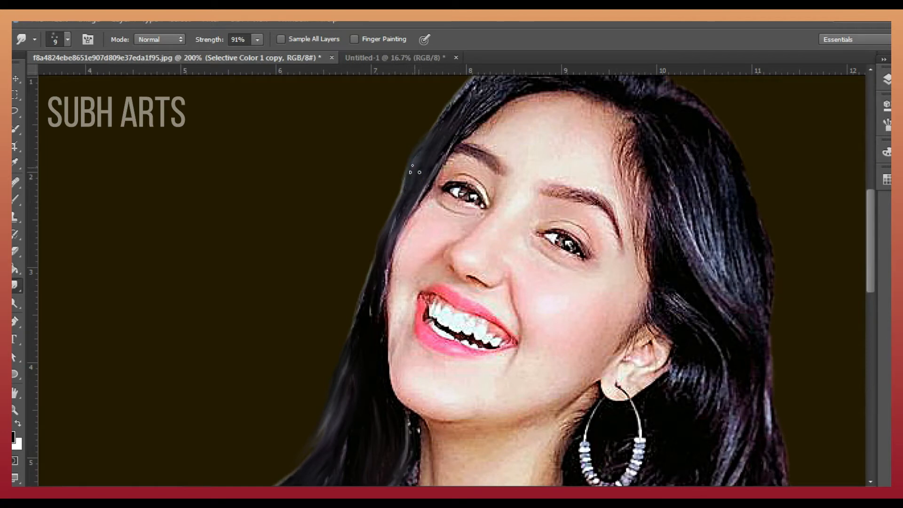
# Smudge the hair from the temple toward the crown and smooth the strands next to the cheek.
pyautogui.scroll(3, 438, 148)
pyautogui.click(496, 153)
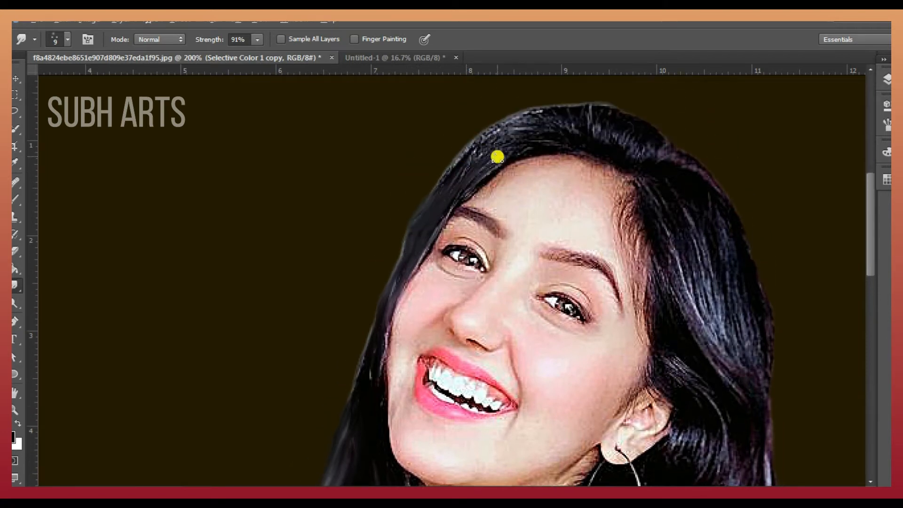
pyautogui.moveTo(504, 151)
pyautogui.mouseDown()
pyautogui.moveTo(487, 135)
pyautogui.moveTo(484, 142)
pyautogui.mouseUp()
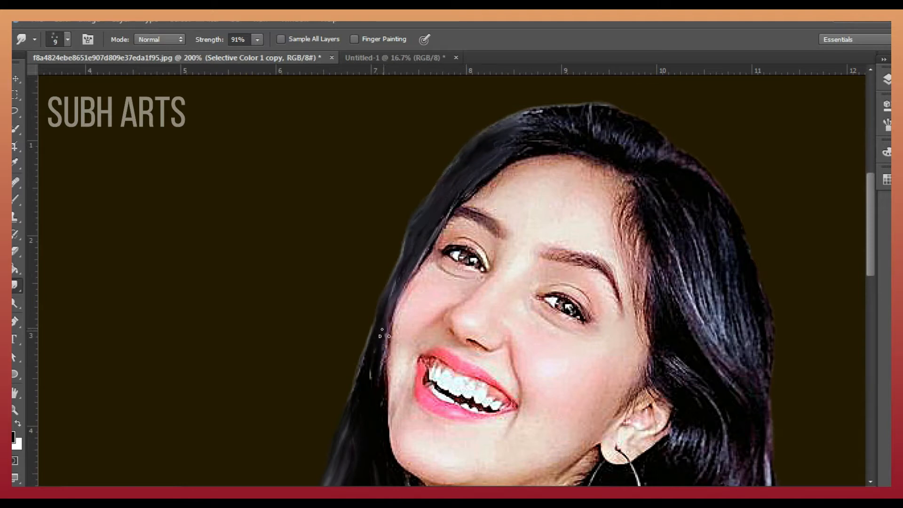
pyautogui.moveTo(382, 358); pyautogui.dragTo(377, 377)
# Smudge the crown hair along the forehead hairline, from the parting toward the temple, with a 9 px brush.
pyautogui.click(16, 410)
pyautogui.click(604, 208)
pyautogui.click(15, 302)
pyautogui.press('r')
pyautogui.moveTo(548, 137)
pyautogui.mouseDown()
pyautogui.moveTo(409, 137)
pyautogui.moveTo(310, 282)
pyautogui.moveTo(444, 331)
pyautogui.mouseUp()
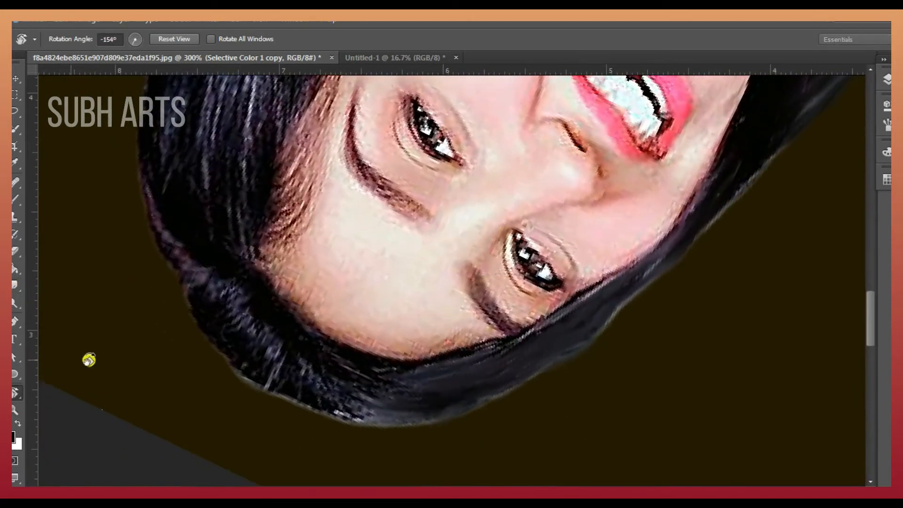
pyautogui.click(339, 374)
pyautogui.moveTo(304, 366)
pyautogui.mouseDown()
pyautogui.moveTo(338, 391)
pyautogui.moveTo(328, 409)
pyautogui.moveTo(311, 349)
pyautogui.moveTo(342, 374)
pyautogui.moveTo(465, 359)
pyautogui.moveTo(537, 322)
pyautogui.mouseUp()
pyautogui.moveTo(431, 400)
pyautogui.mouseDown()
pyautogui.moveTo(418, 409)
pyautogui.moveTo(531, 362)
pyautogui.mouseUp()
pyautogui.moveTo(287, 344)
pyautogui.mouseDown()
pyautogui.moveTo(283, 354)
pyautogui.moveTo(280, 336)
pyautogui.moveTo(280, 376)
pyautogui.mouseUp()
pyautogui.moveTo(288, 345)
pyautogui.mouseDown()
pyautogui.moveTo(327, 396)
pyautogui.moveTo(281, 347)
pyautogui.moveTo(345, 403)
pyautogui.mouseUp()
pyautogui.click(258, 360)
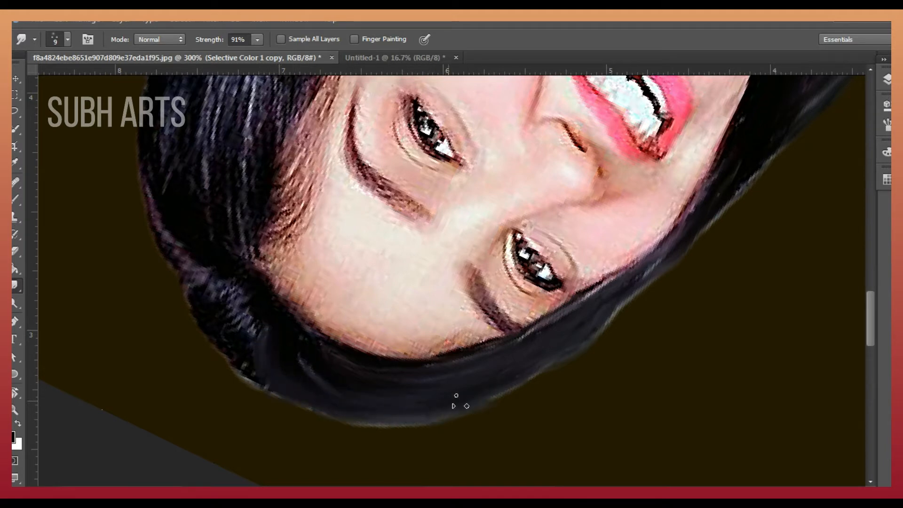
# Blend the smudged crown hair back toward the parting and smudge the rough strands at the parting.
pyautogui.click(484, 363)
pyautogui.moveTo(424, 384); pyautogui.dragTo(341, 375)
pyautogui.moveTo(426, 367)
pyautogui.mouseDown()
pyautogui.moveTo(255, 346)
pyautogui.moveTo(271, 381)
pyautogui.moveTo(304, 373)
pyautogui.mouseUp()
pyautogui.press('r')
pyautogui.click(17, 291)
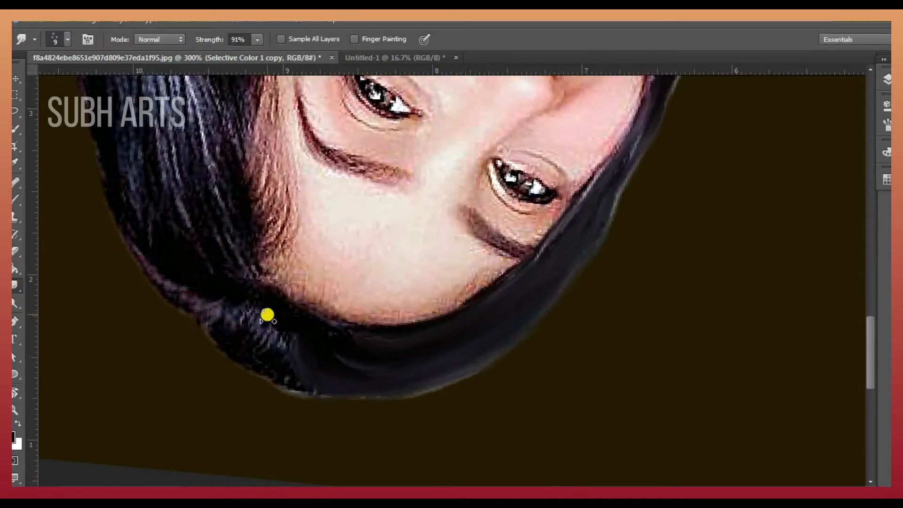
pyautogui.moveTo(271, 324); pyautogui.dragTo(265, 351)
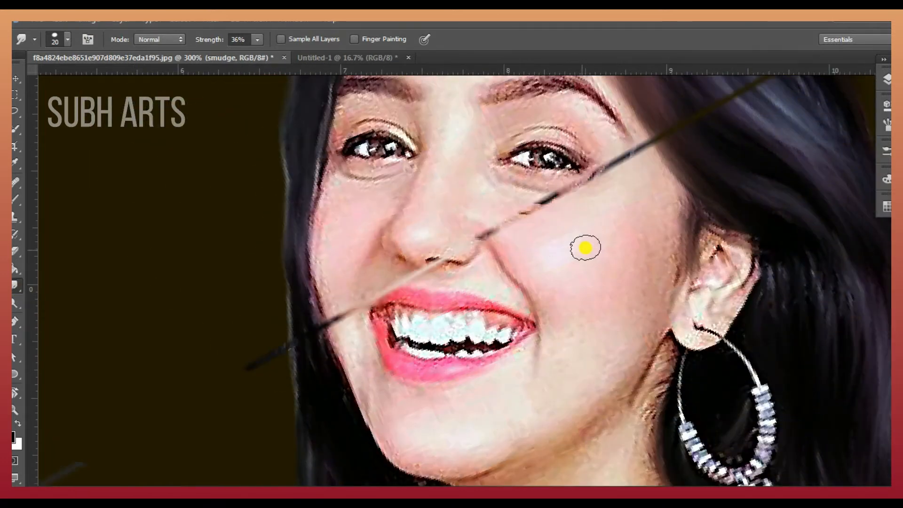
# Smudge the skin of the cheek beside the ear and along the jaw with a 15 px brush at 36% strength.
pyautogui.press('z')
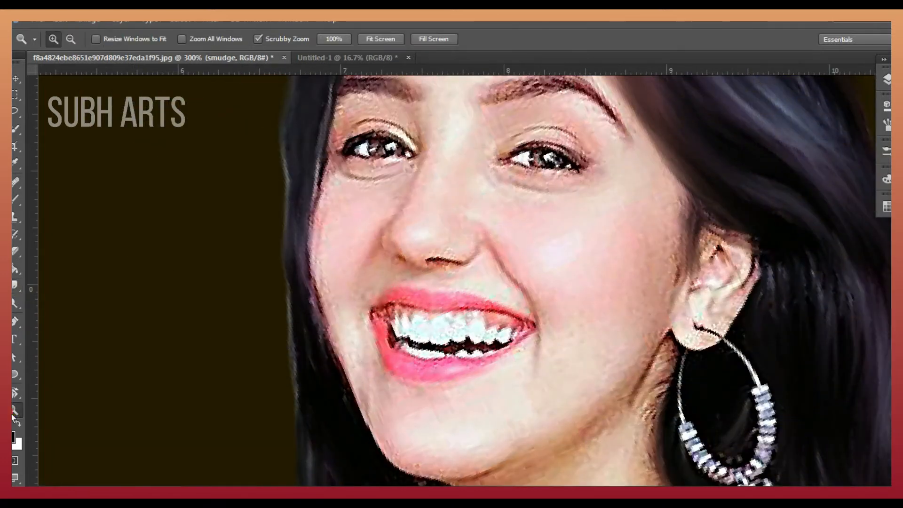
pyautogui.click(620, 322)
pyautogui.click(14, 283)
pyautogui.click(601, 245)
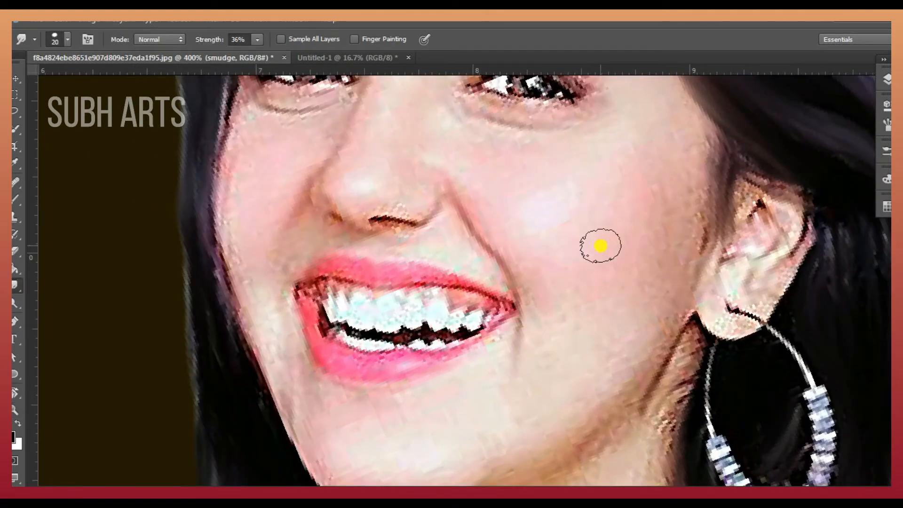
pyautogui.press('[')
pyautogui.moveTo(630, 253); pyautogui.dragTo(662, 201)
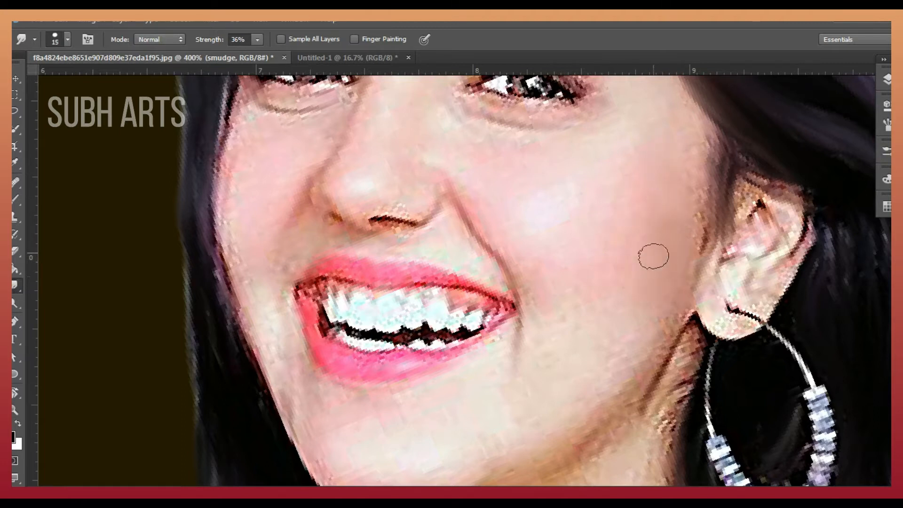
pyautogui.moveTo(620, 374); pyautogui.dragTo(642, 342)
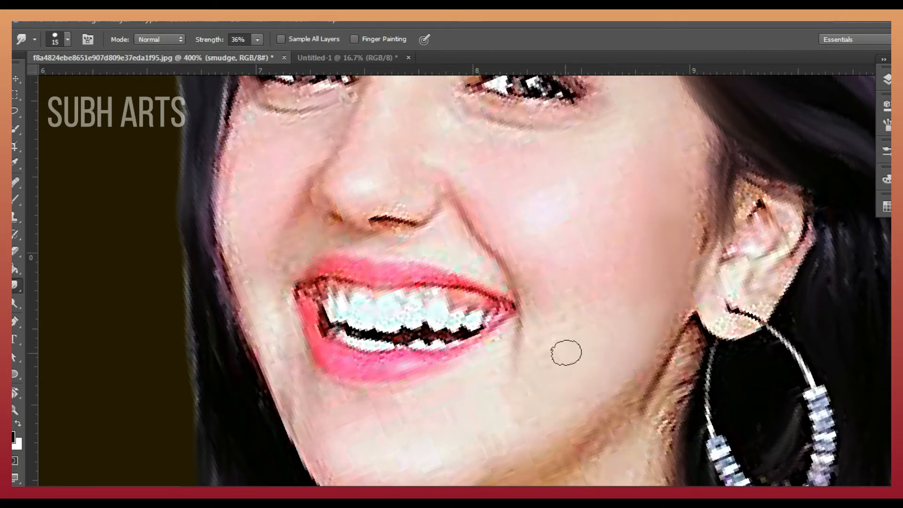
# Smooth the skin between the mouth corner and jaw, then up the cheek to beneath the eye, with the Smudge tool.
pyautogui.moveTo(536, 386)
pyautogui.mouseDown()
pyautogui.moveTo(587, 383)
pyautogui.moveTo(581, 403)
pyautogui.moveTo(561, 417)
pyautogui.moveTo(626, 331)
pyautogui.mouseUp()
pyautogui.moveTo(566, 329); pyautogui.dragTo(573, 248)
pyautogui.scroll(2, 593, 221)
pyautogui.moveTo(611, 200); pyautogui.dragTo(614, 196)
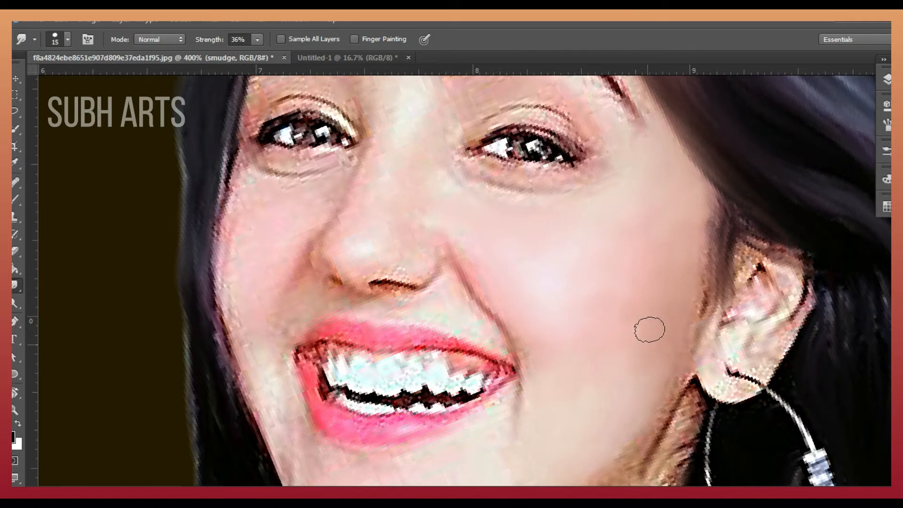
pyautogui.scroll(-2, 630, 296)
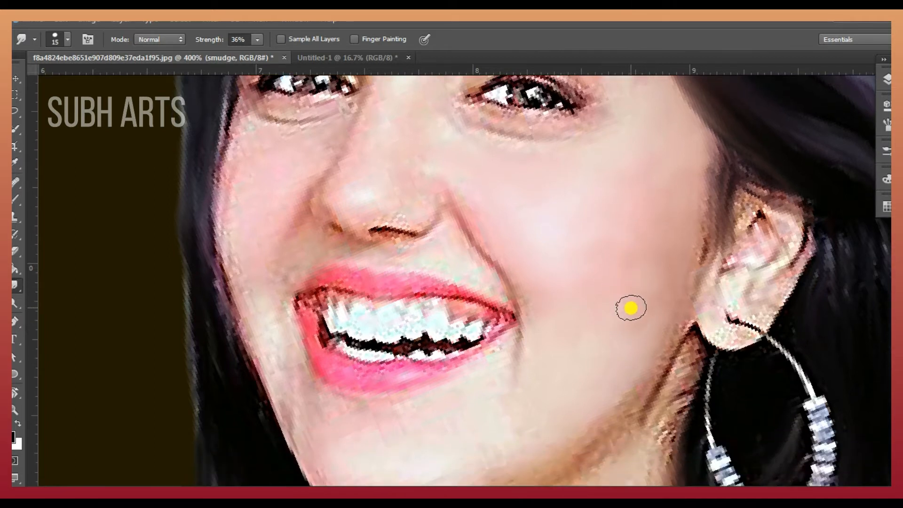
pyautogui.hotkey('ctrl', '-')
pyautogui.hotkey('ctrl', '-')
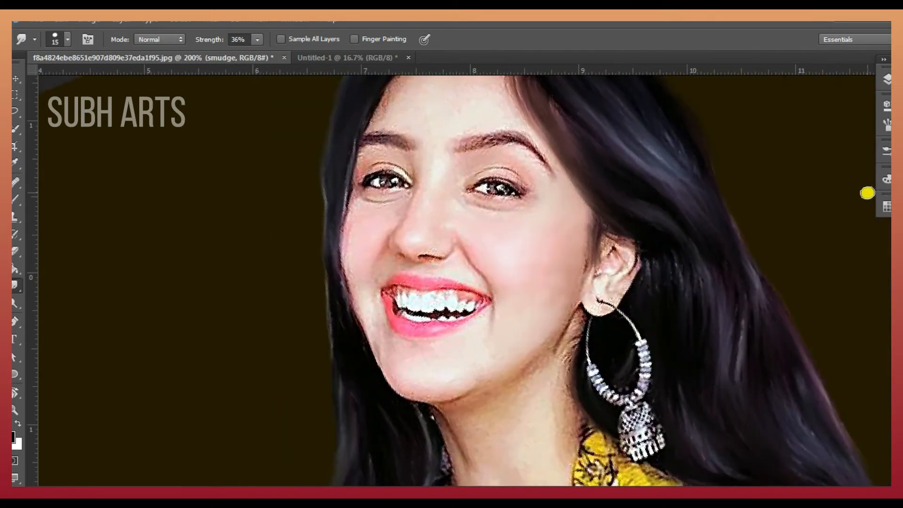
# Choose a soft round brush preset for the Smudge tool at 15 px.
pyautogui.click(885, 124)
pyautogui.click(886, 150)
pyautogui.click(796, 249)
pyautogui.click(727, 189)
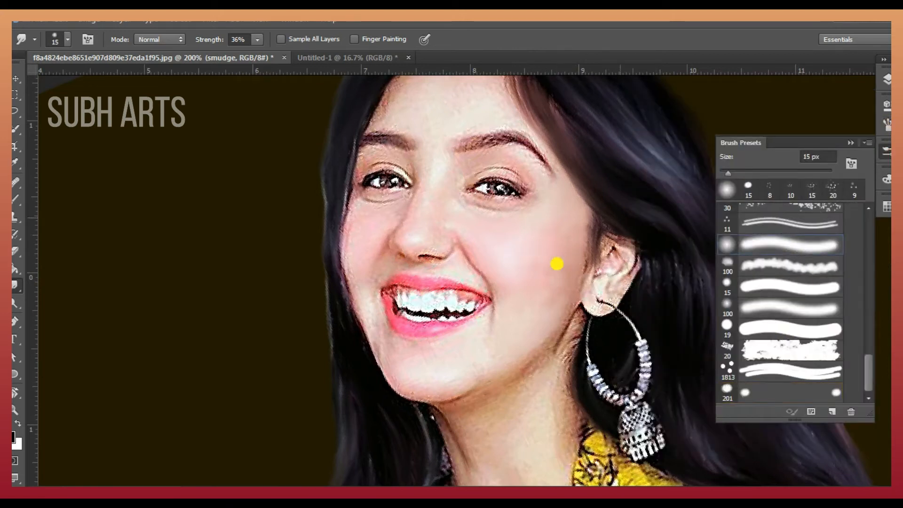
# Smooth the cheek beside the ear and mouth and touch the neck edge with a 30 px Smudge brush at 36% strength.
pyautogui.click(886, 150)
pyautogui.press(']')
pyautogui.press(']')
pyautogui.press(']')
pyautogui.moveTo(545, 287); pyautogui.dragTo(553, 296)
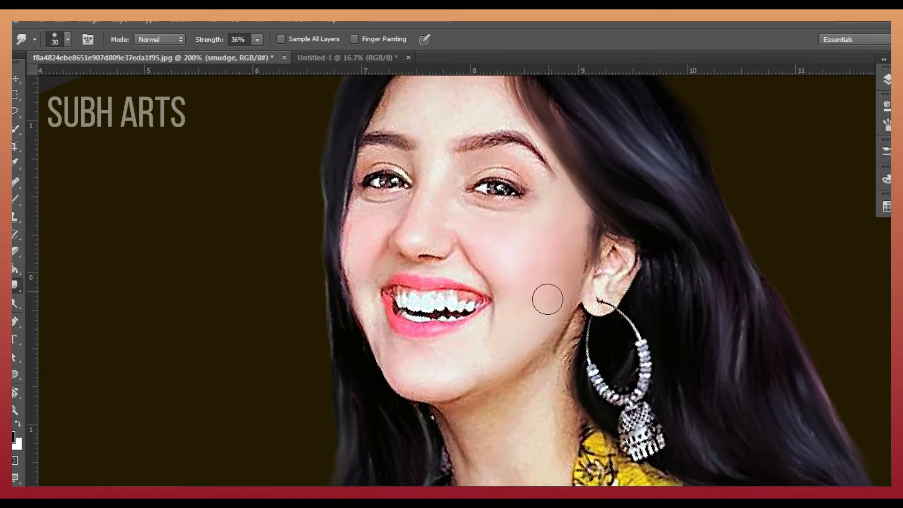
pyautogui.moveTo(535, 311); pyautogui.dragTo(544, 307)
pyautogui.moveTo(569, 221); pyautogui.dragTo(573, 218)
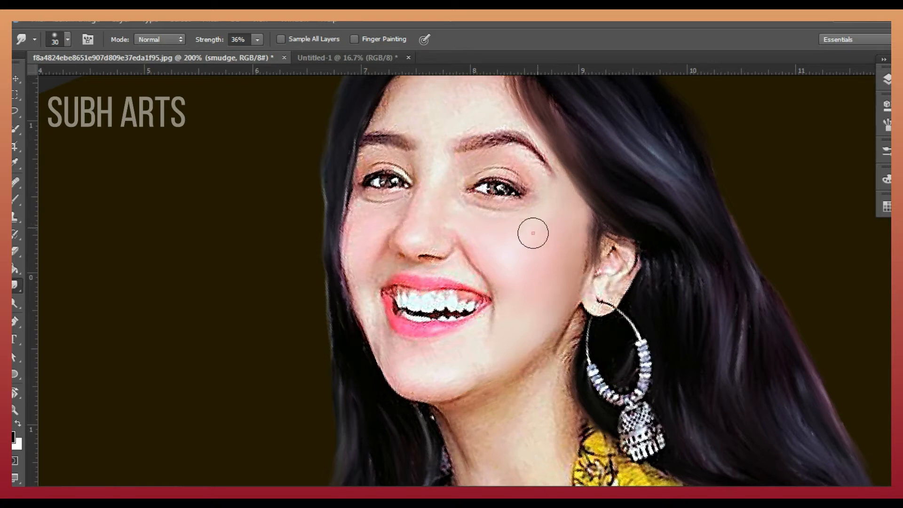
pyautogui.moveTo(555, 291); pyautogui.dragTo(558, 276)
pyautogui.moveTo(572, 409); pyautogui.dragTo(578, 404)
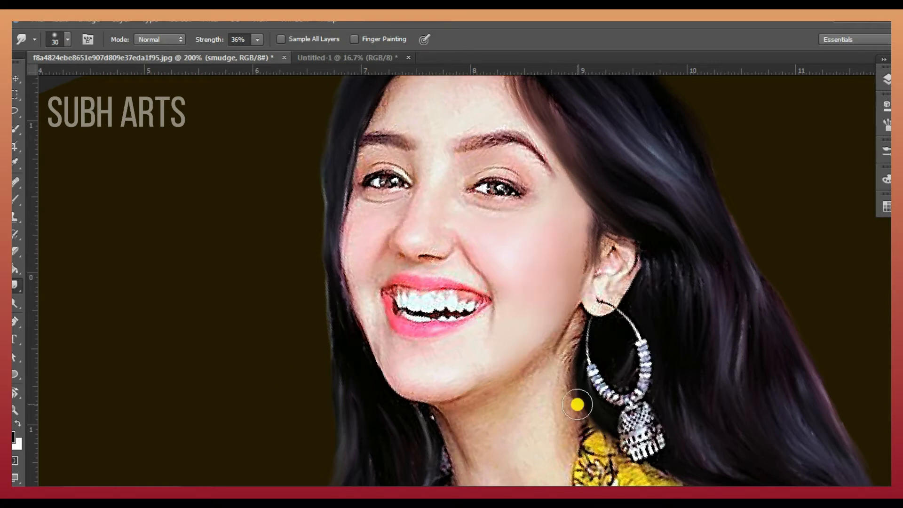
# Smooth the chin and the skin below the lower lip with a 20 px Smudge brush.
pyautogui.click(16, 412)
pyautogui.click(373, 397)
pyautogui.click(435, 367)
pyautogui.click(15, 285)
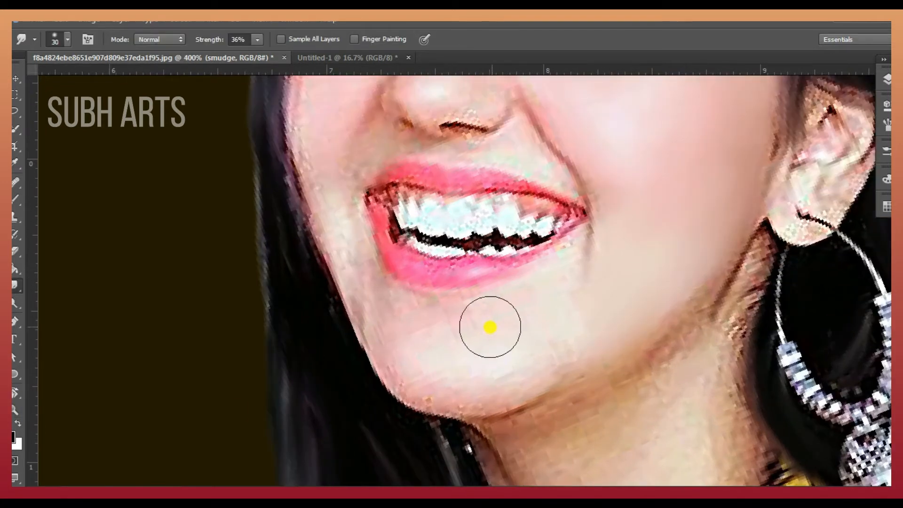
pyautogui.rightClick(506, 330)
pyautogui.moveTo(588, 318); pyautogui.dragTo(585, 320)
pyautogui.click(491, 325)
pyautogui.moveTo(513, 329)
pyautogui.mouseDown()
pyautogui.moveTo(483, 321)
pyautogui.moveTo(495, 317)
pyautogui.moveTo(479, 334)
pyautogui.moveTo(472, 377)
pyautogui.moveTo(502, 380)
pyautogui.moveTo(541, 360)
pyautogui.moveTo(502, 385)
pyautogui.moveTo(444, 392)
pyautogui.moveTo(408, 368)
pyautogui.moveTo(424, 383)
pyautogui.moveTo(469, 385)
pyautogui.moveTo(565, 353)
pyautogui.moveTo(650, 304)
pyautogui.moveTo(608, 323)
pyautogui.moveTo(542, 311)
pyautogui.moveTo(559, 280)
pyautogui.moveTo(412, 327)
pyautogui.moveTo(352, 278)
pyautogui.moveTo(360, 311)
pyautogui.moveTo(342, 288)
pyautogui.moveTo(383, 399)
pyautogui.moveTo(368, 358)
pyautogui.mouseUp()
# Smudge the skin of the far cheek from the jawline up to beneath the eye.
pyautogui.scroll(5, 357, 310)
pyautogui.scroll(2, 349, 295)
pyautogui.moveTo(333, 272); pyautogui.dragTo(326, 242)
pyautogui.scroll(5, 326, 242)
pyautogui.scroll(2, 325, 242)
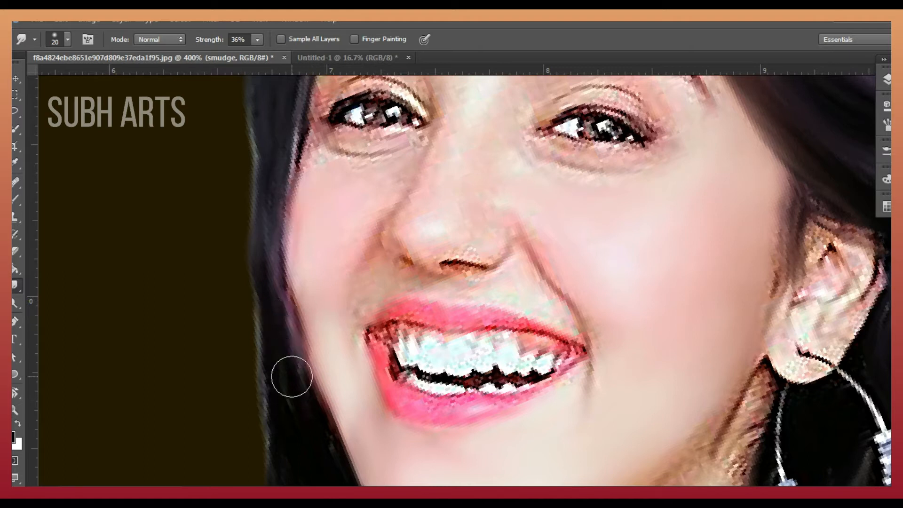
pyautogui.moveTo(348, 240); pyautogui.dragTo(349, 202)
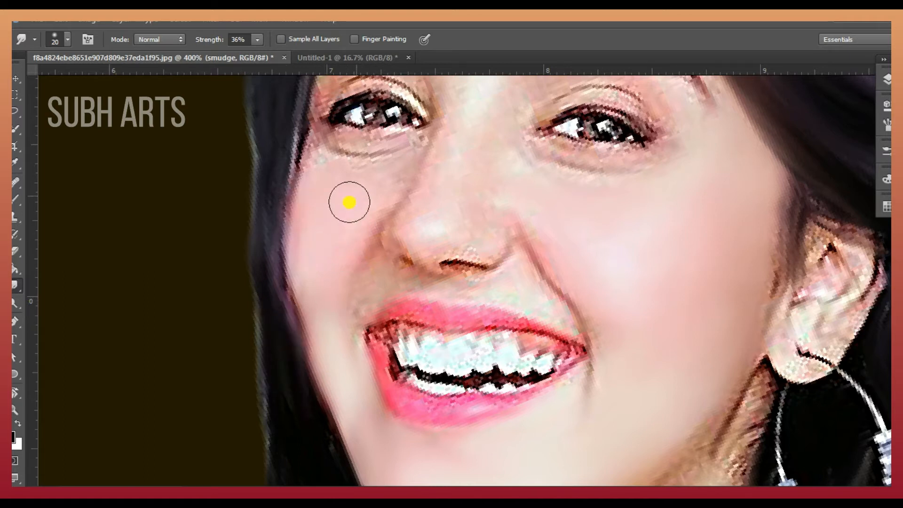
pyautogui.moveTo(319, 176); pyautogui.dragTo(371, 178)
# Smooth the nose bridge, nose tip and nostril sides, and the skin between nose and upper lip, with the Smudge tool.
pyautogui.moveTo(457, 153); pyautogui.dragTo(504, 205)
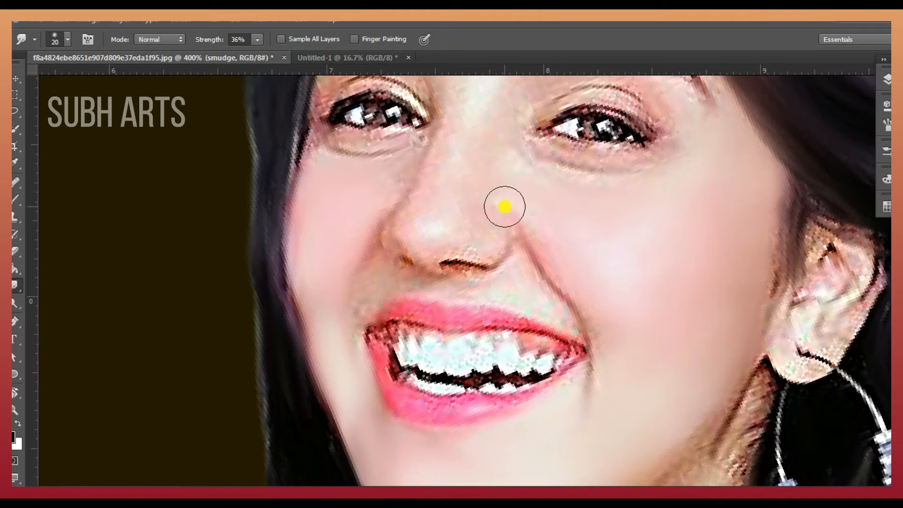
pyautogui.scroll(1, 503, 206)
pyautogui.moveTo(448, 207)
pyautogui.mouseDown()
pyautogui.moveTo(471, 134)
pyautogui.moveTo(436, 238)
pyautogui.moveTo(456, 201)
pyautogui.moveTo(435, 270)
pyautogui.mouseUp()
pyautogui.moveTo(516, 231)
pyautogui.mouseDown()
pyautogui.moveTo(526, 237)
pyautogui.moveTo(485, 234)
pyautogui.moveTo(482, 273)
pyautogui.mouseUp()
pyautogui.scroll(-1, 482, 273)
pyautogui.moveTo(421, 256)
pyautogui.mouseDown()
pyautogui.moveTo(390, 206)
pyautogui.moveTo(370, 222)
pyautogui.moveTo(375, 204)
pyautogui.moveTo(339, 202)
pyautogui.mouseUp()
pyautogui.scroll(1, 336, 200)
pyautogui.scroll(-1, 423, 282)
pyautogui.moveTo(446, 297); pyautogui.dragTo(429, 289)
pyautogui.moveTo(507, 301)
pyautogui.mouseDown()
pyautogui.moveTo(524, 312)
pyautogui.moveTo(532, 352)
pyautogui.mouseUp()
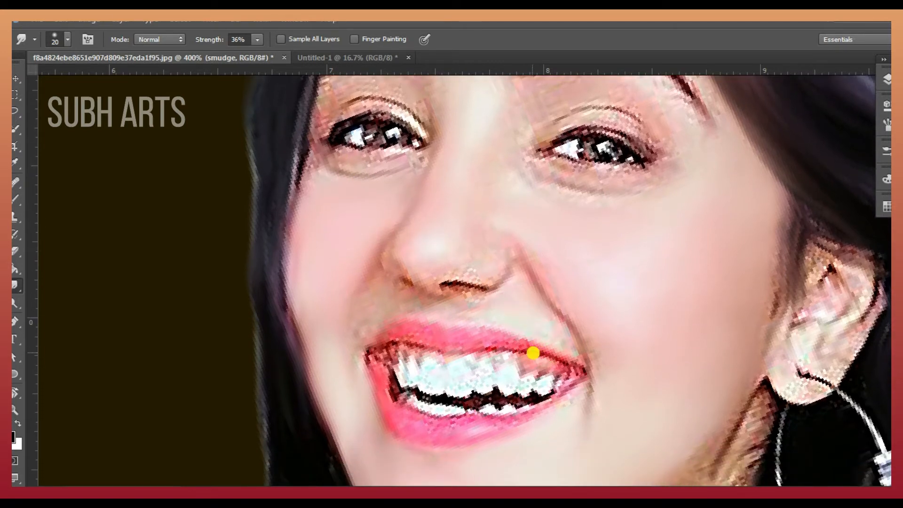
# Rotate the canvas view to about 141° and smooth the forehead skin with the Smudge tool.
pyautogui.scroll(7, 531, 352)
pyautogui.moveTo(594, 228); pyautogui.dragTo(575, 243)
pyautogui.scroll(4, 575, 243)
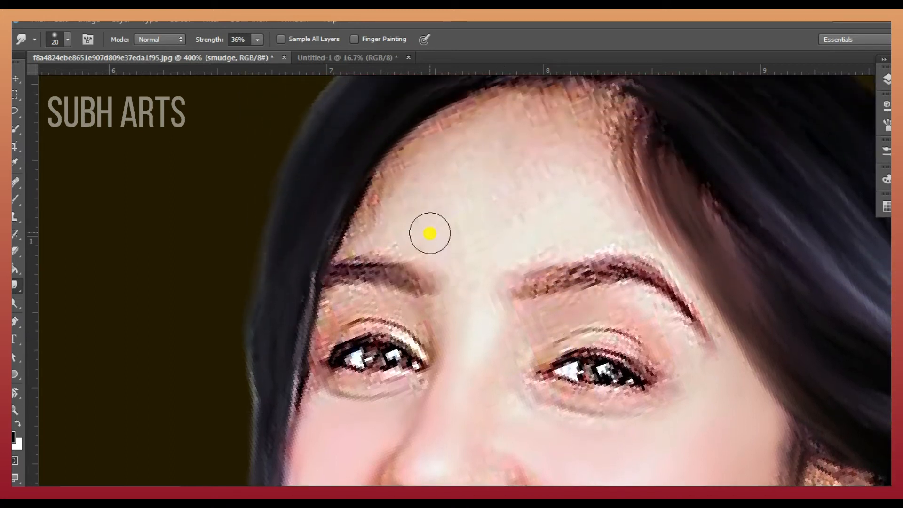
pyautogui.press('r')
pyautogui.moveTo(400, 257); pyautogui.dragTo(664, 276)
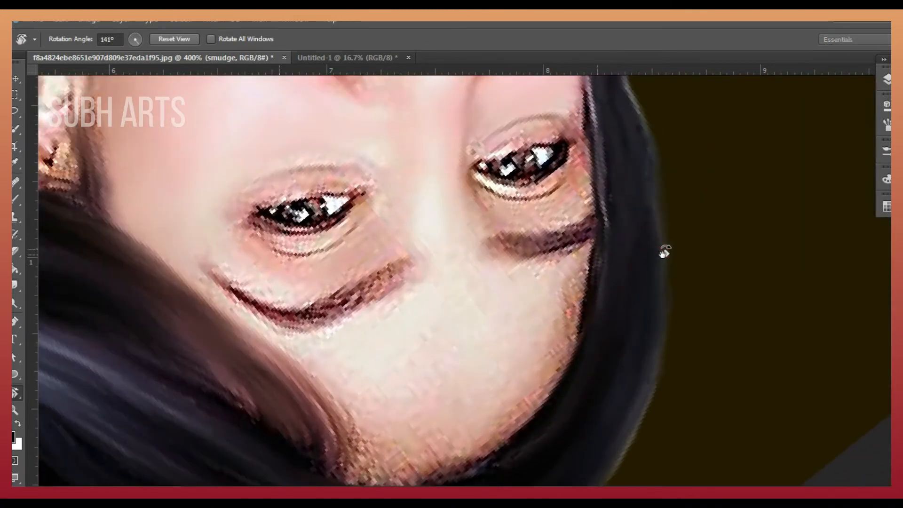
pyautogui.scroll(-2, 419, 306)
pyautogui.click(14, 287)
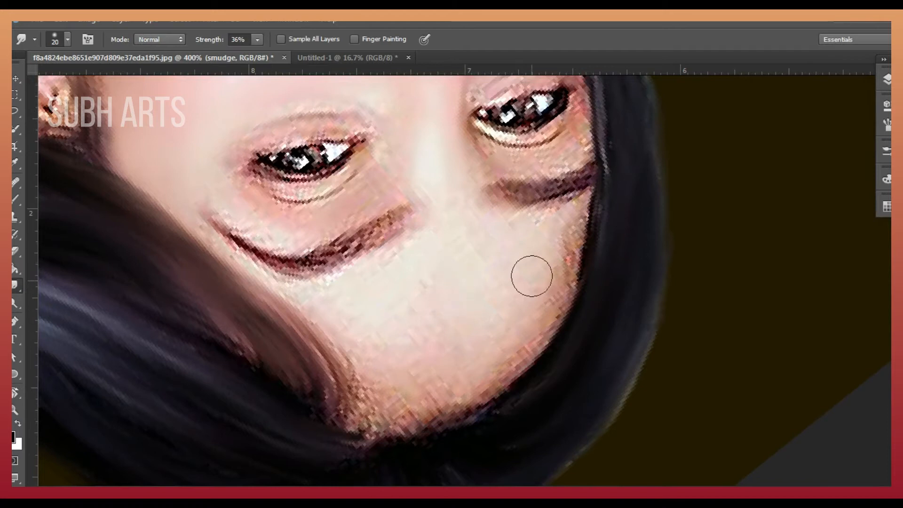
pyautogui.moveTo(567, 239)
pyautogui.mouseDown()
pyautogui.moveTo(544, 322)
pyautogui.moveTo(519, 354)
pyautogui.moveTo(531, 337)
pyautogui.moveTo(533, 348)
pyautogui.moveTo(475, 393)
pyautogui.moveTo(481, 398)
pyautogui.moveTo(428, 416)
pyautogui.moveTo(400, 413)
pyautogui.moveTo(370, 396)
pyautogui.moveTo(377, 368)
pyautogui.moveTo(415, 368)
pyautogui.moveTo(484, 331)
pyautogui.moveTo(480, 313)
pyautogui.moveTo(446, 329)
pyautogui.moveTo(384, 320)
pyautogui.moveTo(400, 335)
pyautogui.moveTo(354, 322)
pyautogui.moveTo(371, 335)
pyautogui.moveTo(362, 344)
pyautogui.moveTo(460, 367)
pyautogui.moveTo(407, 376)
pyautogui.moveTo(430, 384)
pyautogui.moveTo(513, 323)
pyautogui.moveTo(511, 274)
pyautogui.moveTo(487, 270)
pyautogui.moveTo(499, 244)
pyautogui.moveTo(467, 239)
pyautogui.mouseUp()
pyautogui.moveTo(371, 297)
pyautogui.mouseDown()
pyautogui.moveTo(389, 298)
pyautogui.moveTo(331, 298)
pyautogui.moveTo(341, 312)
pyautogui.moveTo(420, 300)
pyautogui.moveTo(441, 266)
pyautogui.moveTo(520, 278)
pyautogui.moveTo(506, 274)
pyautogui.moveTo(550, 264)
pyautogui.moveTo(482, 262)
pyautogui.mouseUp()
pyautogui.scroll(3, 441, 266)
pyautogui.click(508, 297)
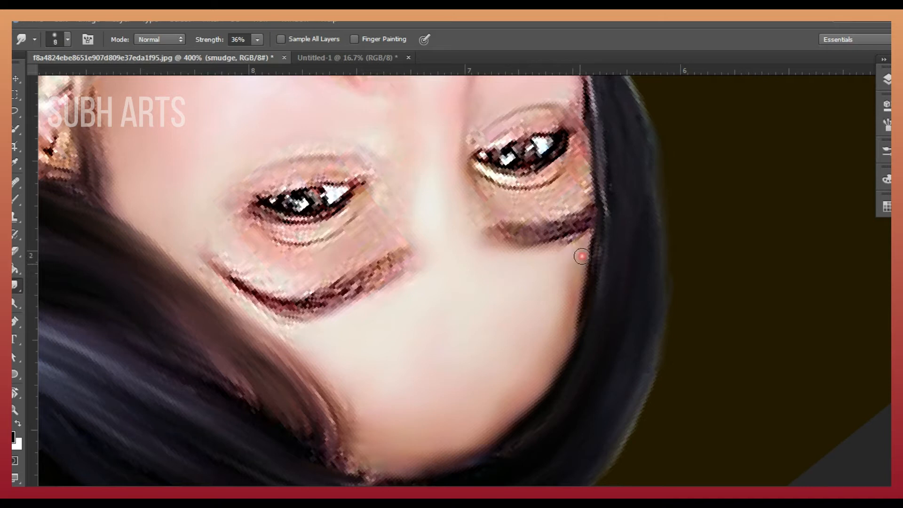
# Blend the forehead skin into the hairline up to the parting with a Smudge brush of about 8 px.
pyautogui.moveTo(563, 303); pyautogui.dragTo(551, 333)
pyautogui.scroll(-3, 352, 395)
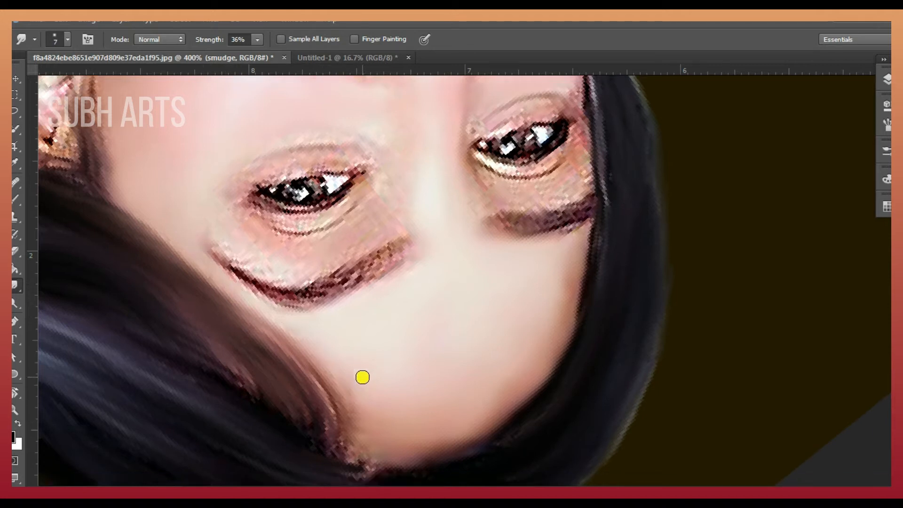
pyautogui.press(']')
pyautogui.press(']')
pyautogui.press(']')
pyautogui.moveTo(349, 399); pyautogui.dragTo(375, 408)
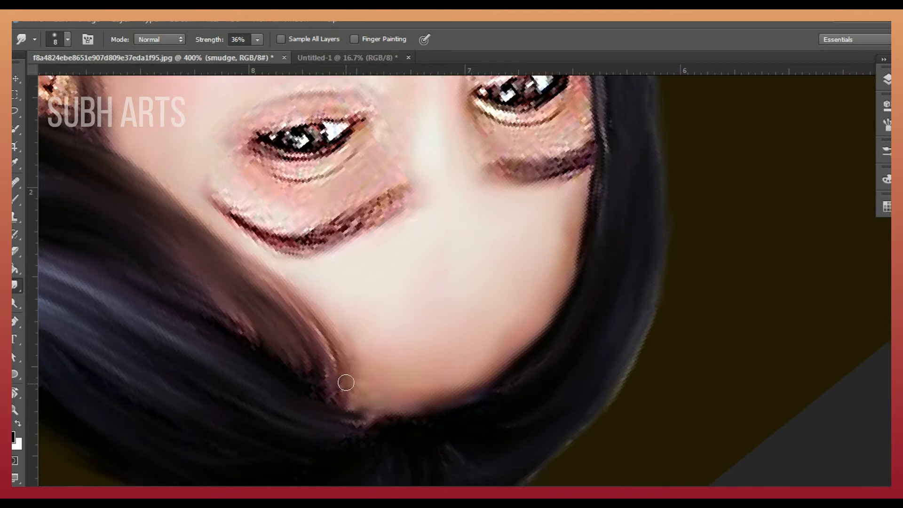
# Smudge the rough edge of the nostril with an 8 px brush at 36% strength.
pyautogui.scroll(10, 423, 260)
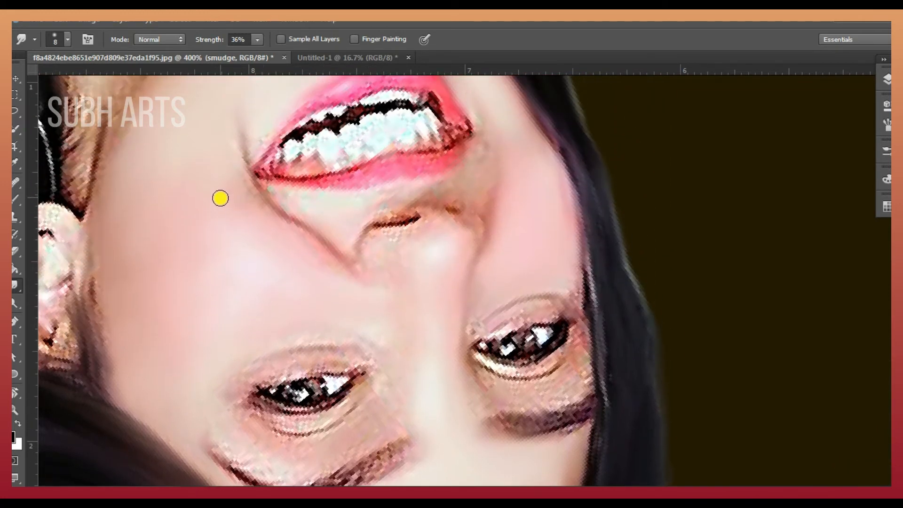
pyautogui.scroll(1, 219, 196)
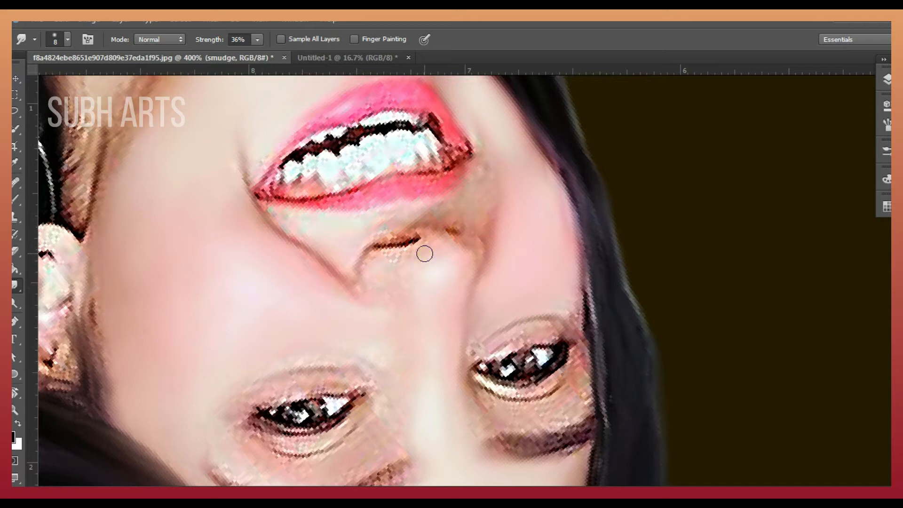
pyautogui.moveTo(387, 253); pyautogui.dragTo(409, 241)
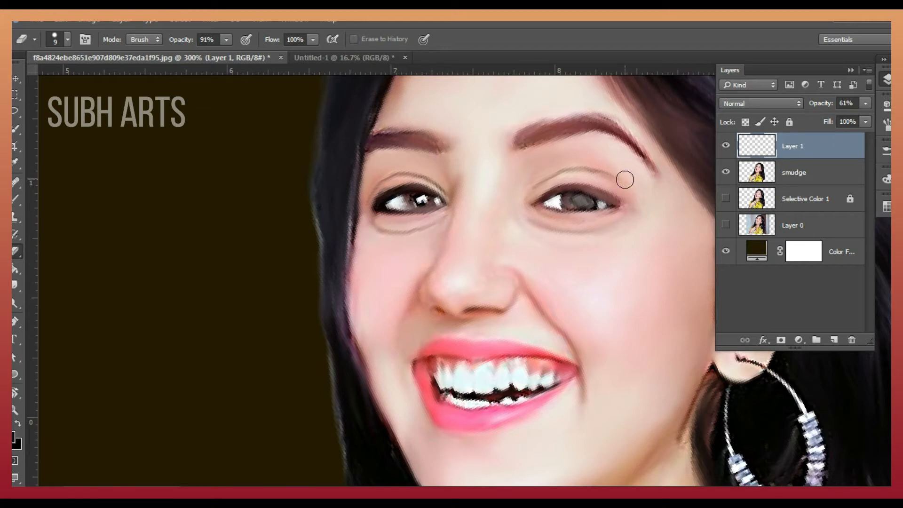
# Add a new empty layer above Layer 1 for painting the eyes.
pyautogui.click(886, 80)
pyautogui.click(886, 80)
pyautogui.click(833, 339)
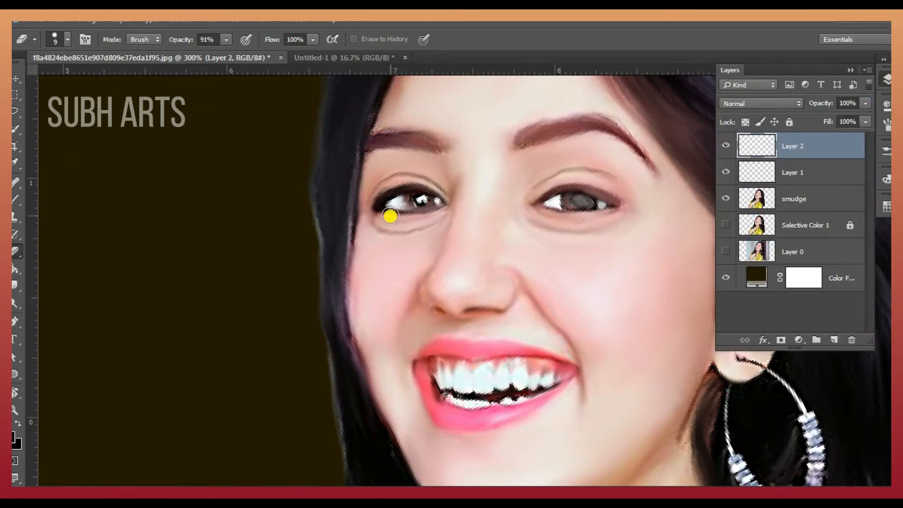
pyautogui.press('[')
pyautogui.press('[')
pyautogui.press('[')
pyautogui.click(886, 80)
# Darken the outlines of both irises in black with a 2 px brush at 100% opacity on Layer 2.
pyautogui.press('z')
pyautogui.click(616, 188)
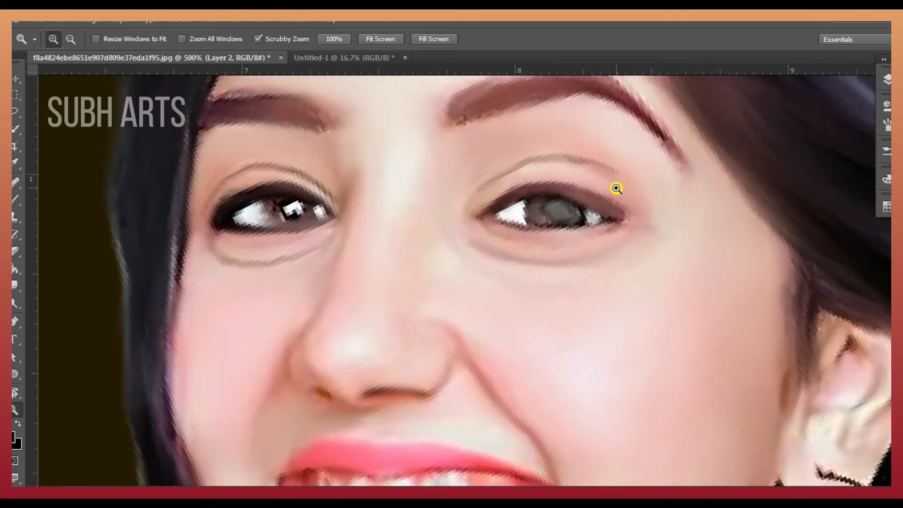
pyautogui.press('b')
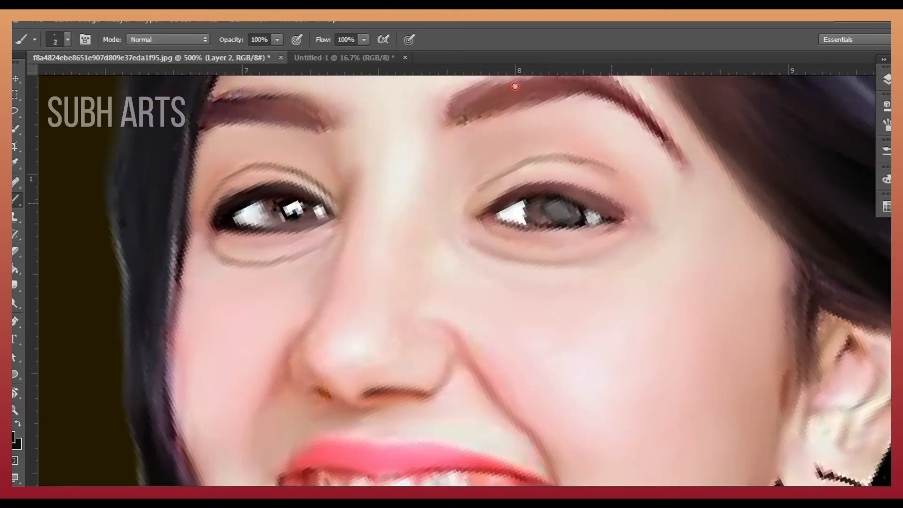
pyautogui.moveTo(556, 217); pyautogui.dragTo(527, 201)
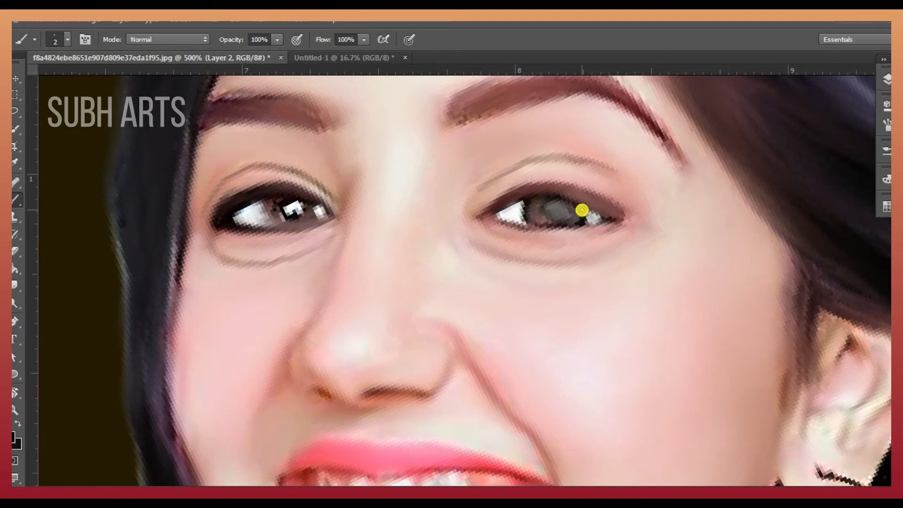
pyautogui.moveTo(272, 223); pyautogui.dragTo(313, 219)
pyautogui.click(561, 215)
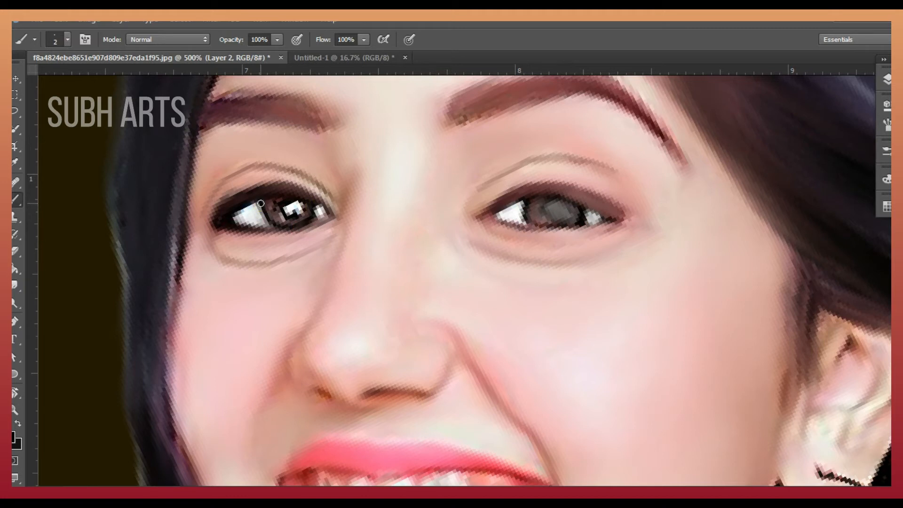
# Fill both irises with solid black using a 4 px brush.
pyautogui.press(']')
pyautogui.press(']')
pyautogui.press(']')
pyautogui.press(']')
pyautogui.moveTo(292, 207)
pyautogui.mouseDown()
pyautogui.moveTo(274, 204)
pyautogui.moveTo(282, 216)
pyautogui.moveTo(303, 212)
pyautogui.moveTo(268, 206)
pyautogui.moveTo(288, 220)
pyautogui.mouseUp()
pyautogui.moveTo(573, 214)
pyautogui.mouseDown()
pyautogui.moveTo(542, 217)
pyautogui.moveTo(558, 206)
pyautogui.mouseUp()
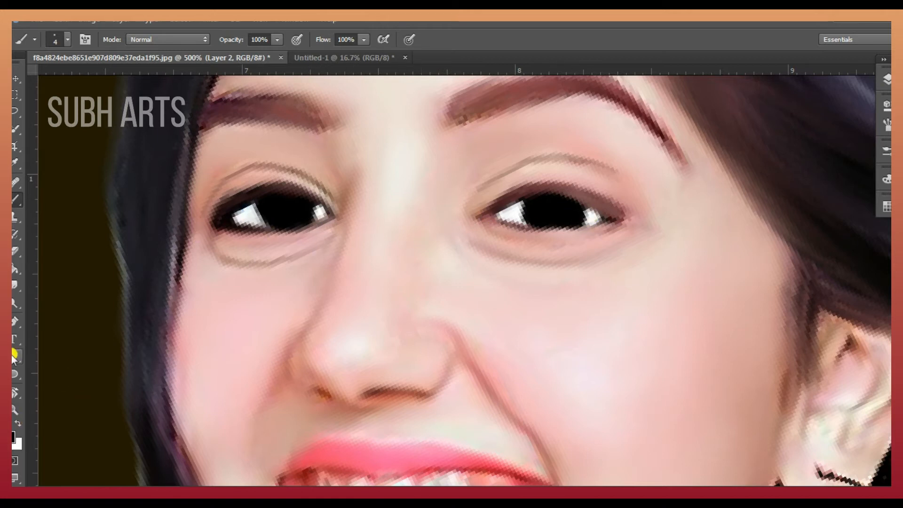
# Choose the hard round 19 brush preset, reduce it to 2 px, and add a new layer above Layer 2.
pyautogui.click(885, 128)
pyautogui.scroll(-2, 822, 231)
pyautogui.click(800, 328)
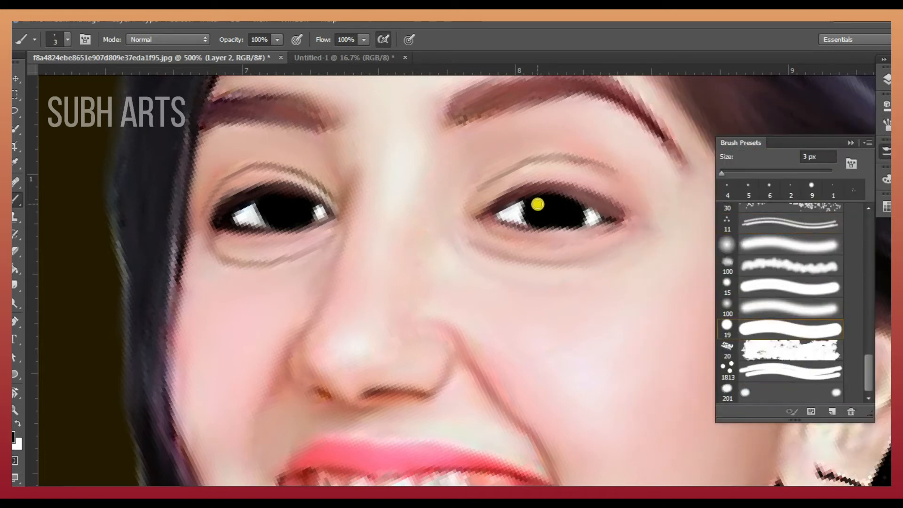
pyautogui.click(885, 79)
pyautogui.click(835, 339)
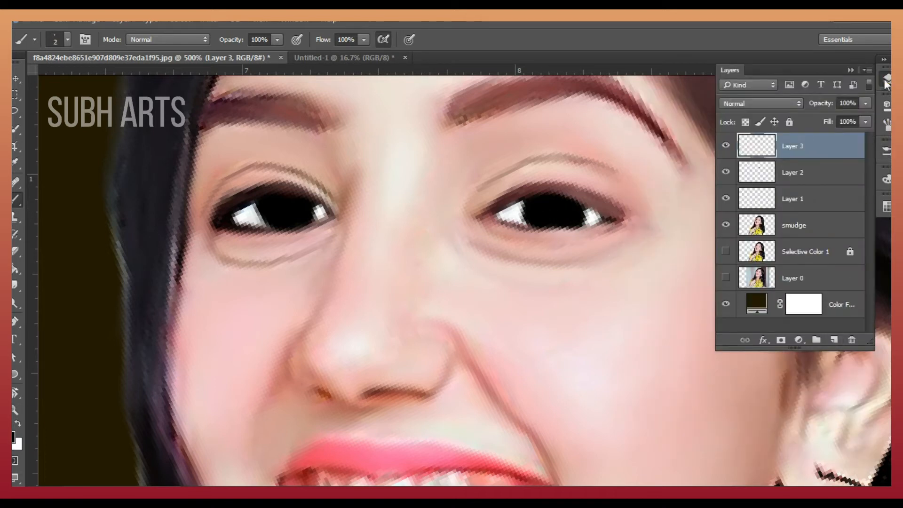
# Set the foreground colour to bright cyan and paint a curved 2 px stroke along the lower part of each black iris.
pyautogui.click(886, 80)
pyautogui.hotkey('ctrl', '-')
pyautogui.hotkey('ctrl', '-')
pyautogui.hotkey('ctrl', '-')
pyautogui.hotkey('ctrl', '-')
pyautogui.hotkey('ctrl', '-')
pyautogui.hotkey('ctrl', '+')
pyautogui.hotkey('ctrl', '+')
pyautogui.hotkey('ctrl', '+')
pyautogui.hotkey('ctrl', '+')
pyautogui.hotkey('ctrl', '+')
pyautogui.hotkey('ctrl', '+')
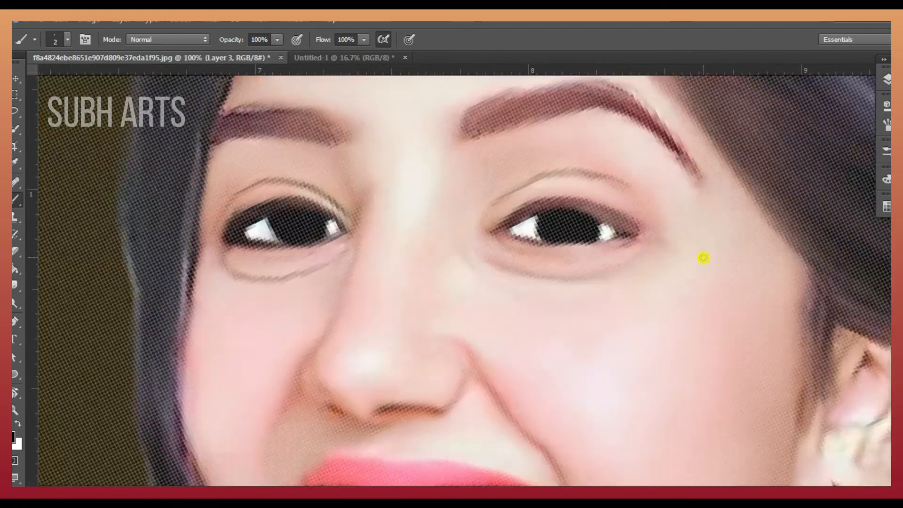
pyautogui.click(886, 80)
pyautogui.click(14, 437)
pyautogui.click(647, 258)
pyautogui.click(848, 161)
pyautogui.moveTo(564, 202); pyautogui.dragTo(578, 228)
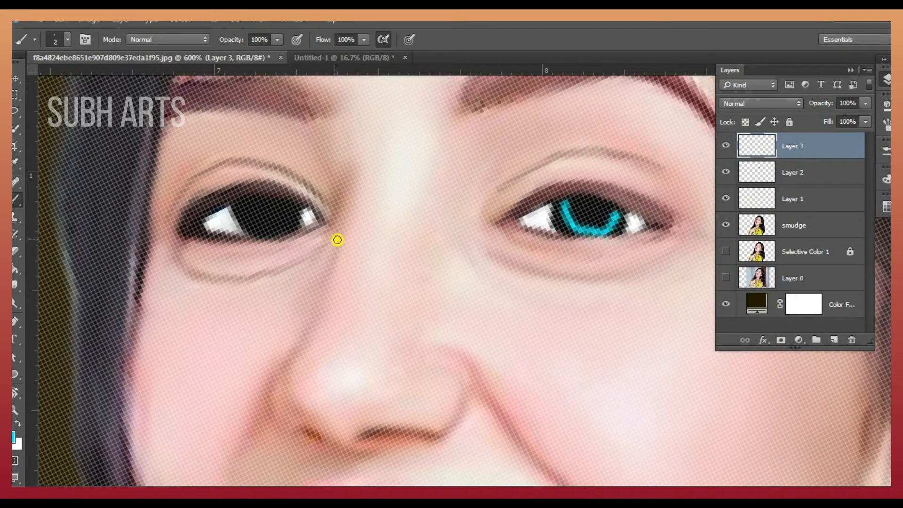
pyautogui.moveTo(244, 219); pyautogui.dragTo(292, 208)
pyautogui.hotkey('ctrl', 'z')
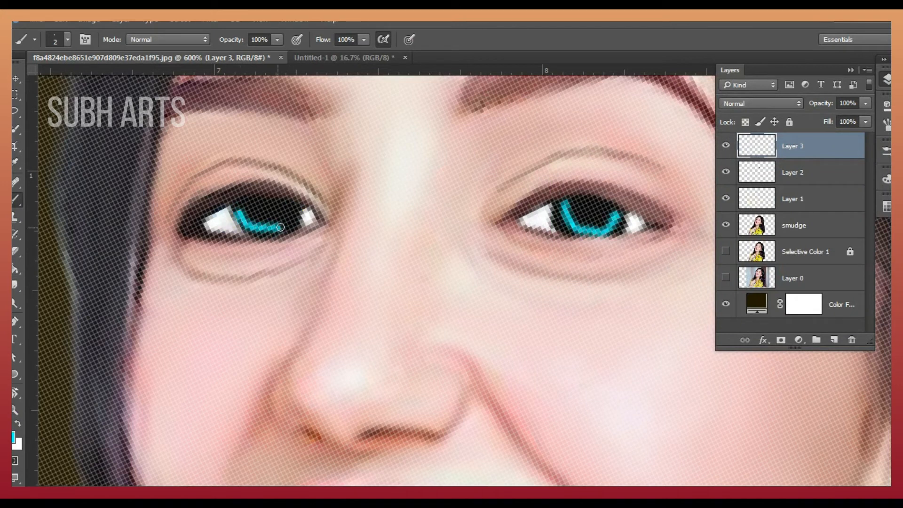
# Erase fine gaps into the cyan iris strokes with a 1 px Eraser.
pyautogui.press('e')
pyautogui.click(301, 40)
pyautogui.write('10')
pyautogui.moveTo(177, 39); pyautogui.dragTo(121, 85)
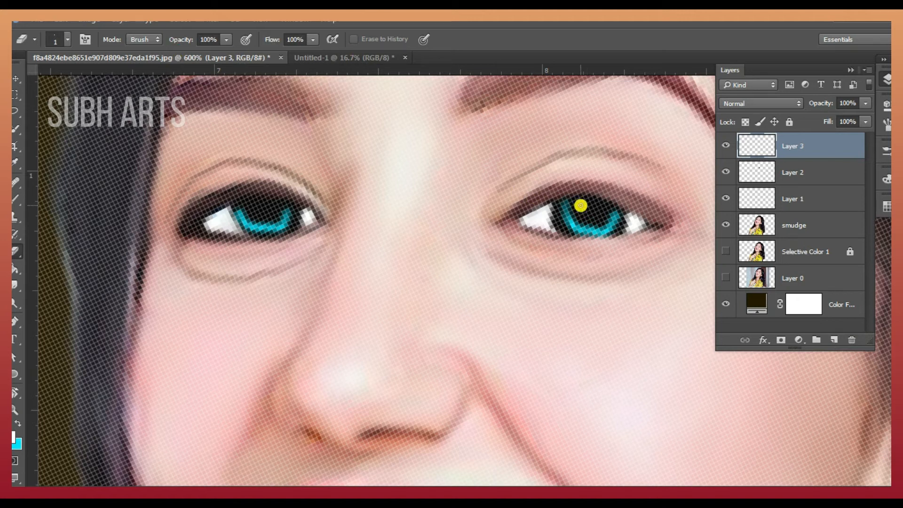
# Add a new empty layer above Layer 3.
pyautogui.click(834, 340)
pyautogui.hotkey('ctrl', '-')
pyautogui.hotkey('ctrl', '-')
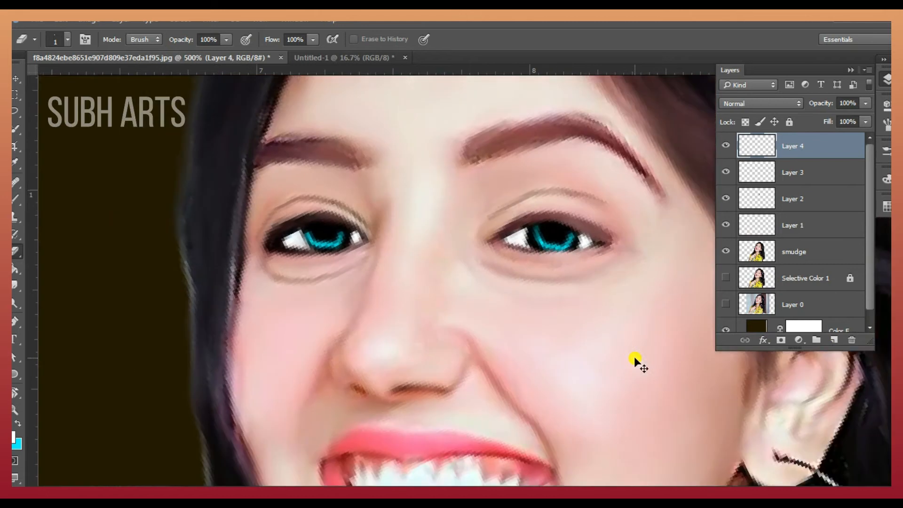
# Soften the cyan iris strokes on Layer 3 with Gaussian Blur and lower the layer's opacity to 40%.
pyautogui.click(826, 180)
pyautogui.click(214, 19)
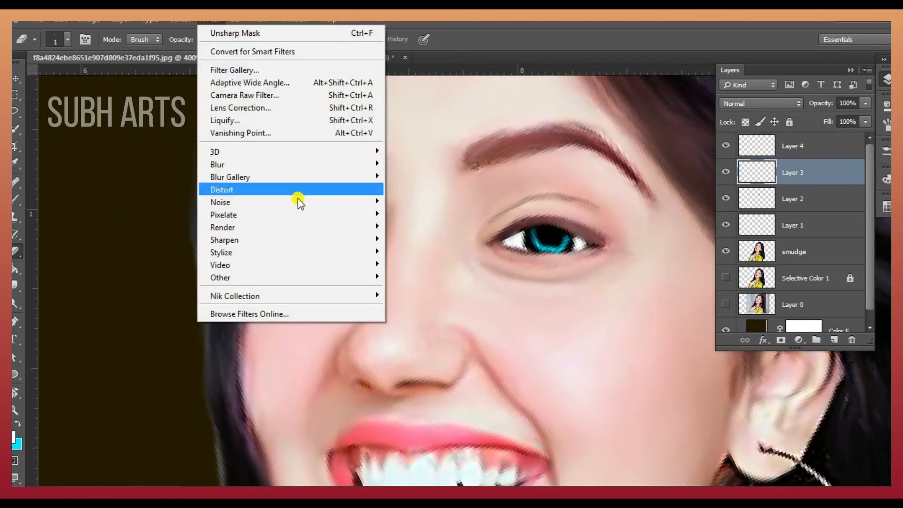
pyautogui.moveTo(301, 162)
pyautogui.click(414, 210)
pyautogui.moveTo(193, 79); pyautogui.dragTo(547, 114)
pyautogui.moveTo(565, 318); pyautogui.dragTo(486, 324)
pyautogui.moveTo(592, 117); pyautogui.dragTo(374, 149)
pyautogui.click(437, 172)
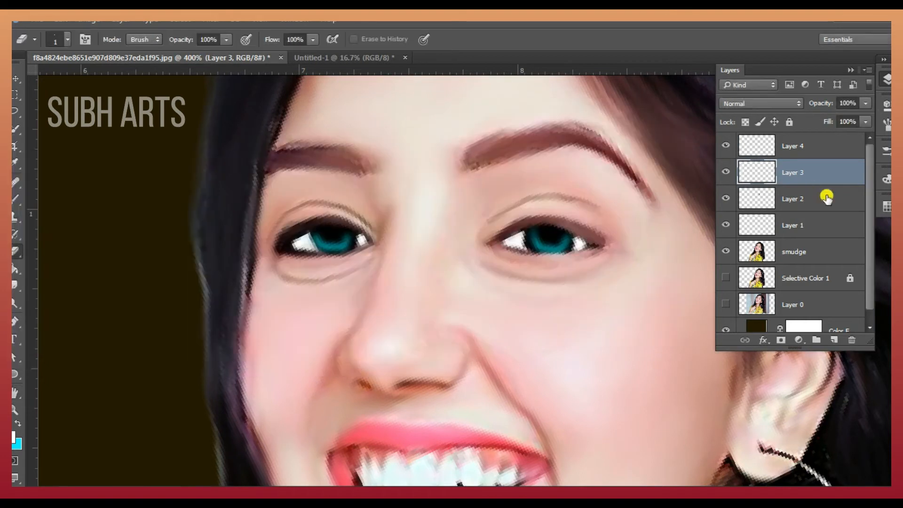
pyautogui.moveTo(820, 112); pyautogui.dragTo(793, 118)
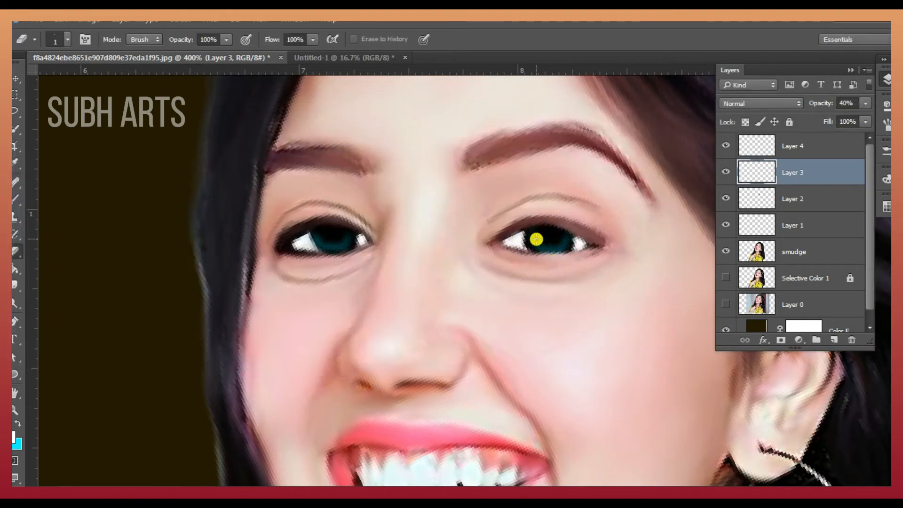
# On Layer 4, paint small white catchlight dots in the pupils of both eyes with a 1 px brush.
pyautogui.click(818, 153)
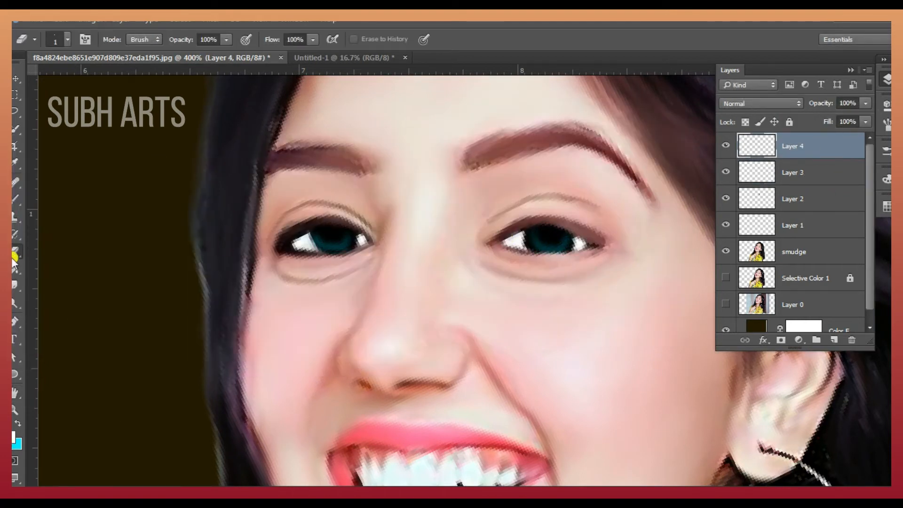
pyautogui.press('b')
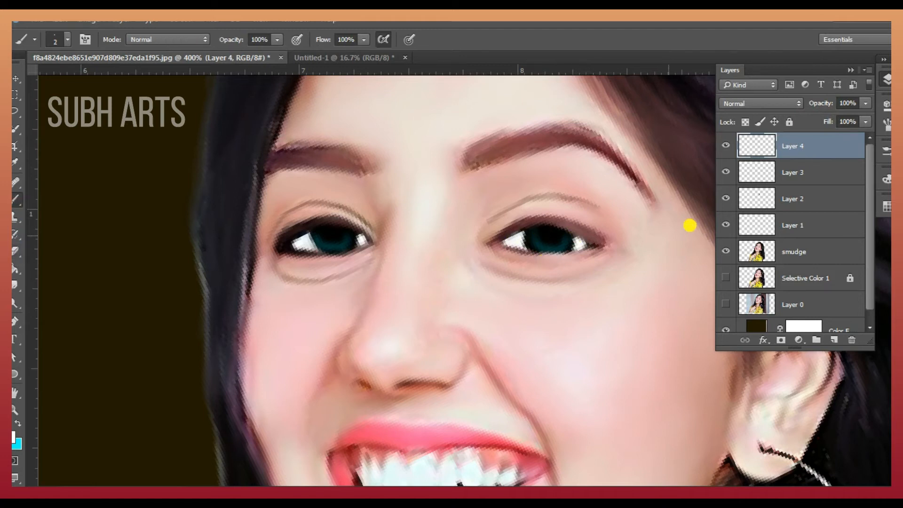
pyautogui.click(886, 151)
pyautogui.scroll(10, 814, 247)
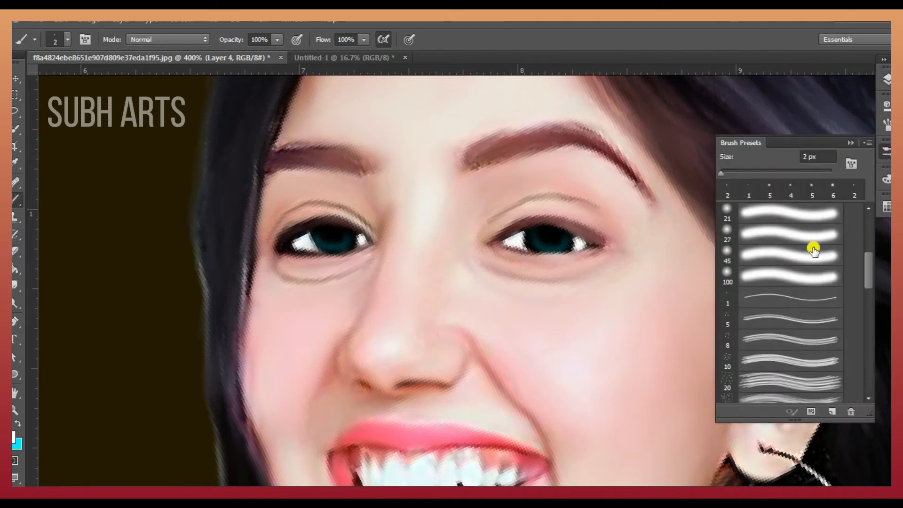
pyautogui.click(16, 410)
pyautogui.click(557, 242)
pyautogui.click(556, 244)
pyautogui.click(886, 153)
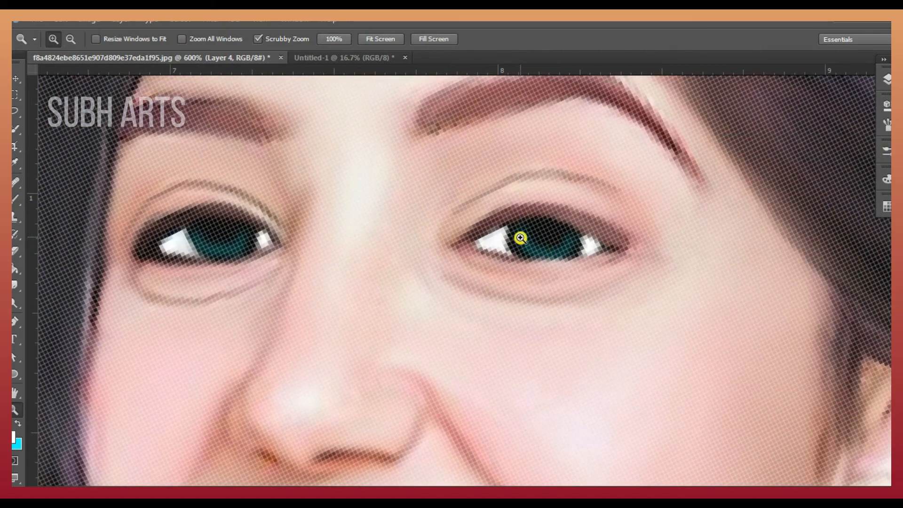
pyautogui.click(17, 199)
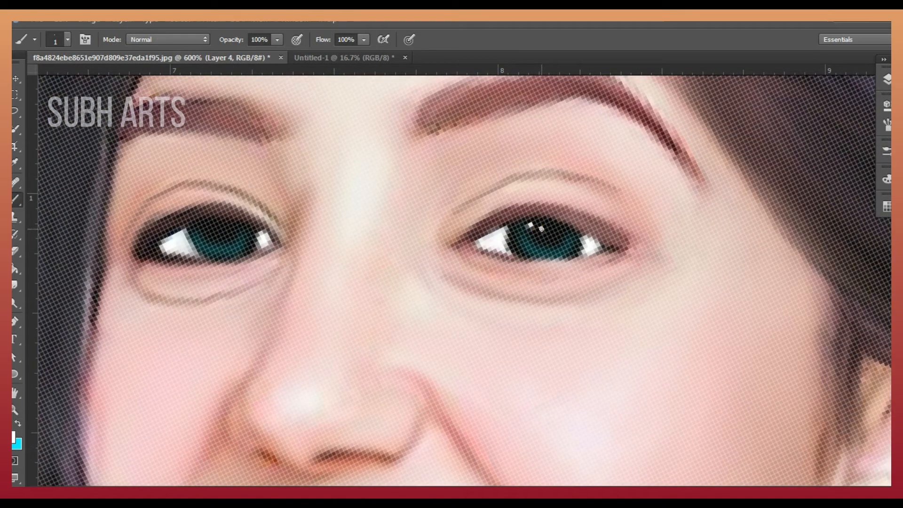
# Switch to the Smudge tool and choose a different brush preset for it.
pyautogui.press('r')
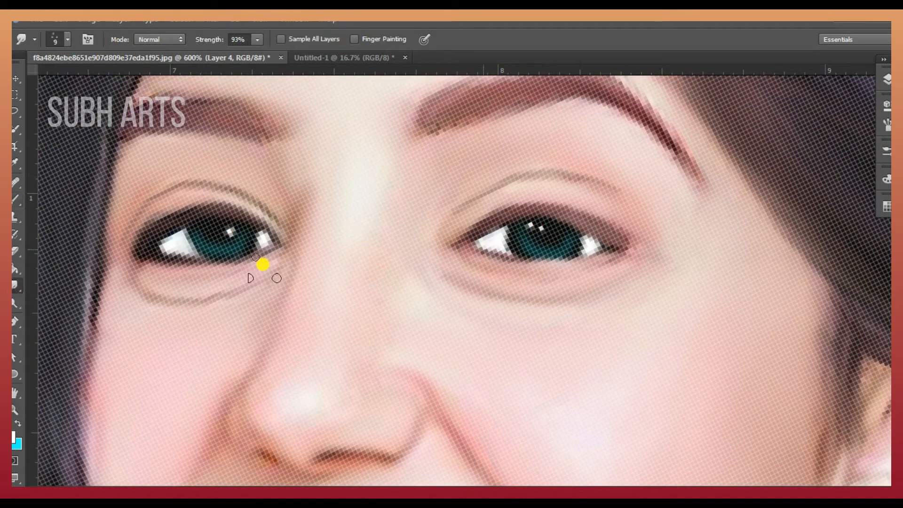
pyautogui.click(885, 151)
pyautogui.scroll(-5, 796, 268)
pyautogui.scroll(-1, 803, 311)
pyautogui.click(790, 361)
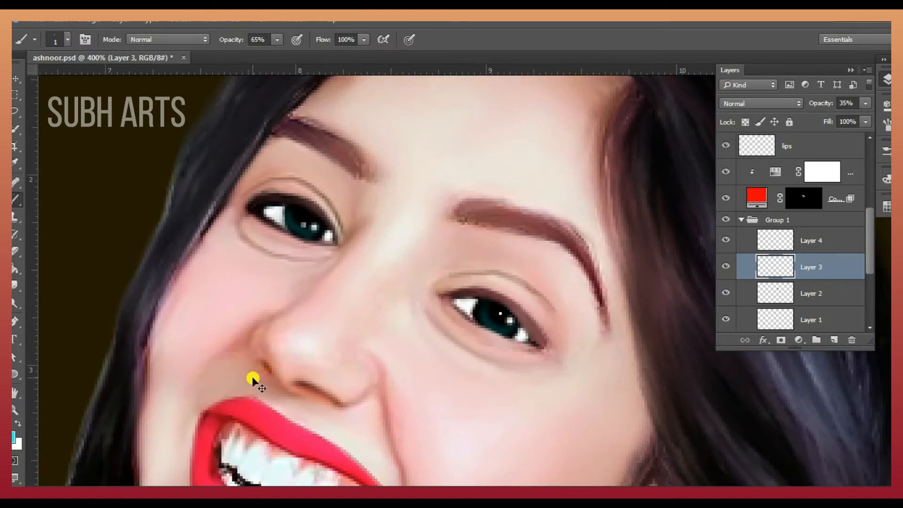
# Add a new layer above Layer 3 and paint tiny cyan specks along the lower irises of both eyes with a 1 px brush.
pyautogui.hotkey('ctrl', '+')
pyautogui.hotkey('ctrl', '+')
pyautogui.click(834, 339)
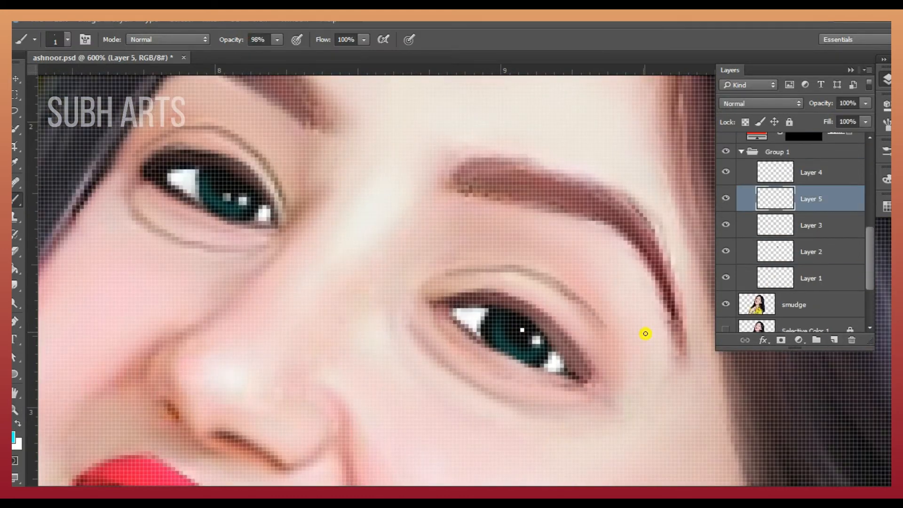
pyautogui.moveTo(494, 332); pyautogui.dragTo(499, 344)
pyautogui.click(886, 150)
pyautogui.click(801, 218)
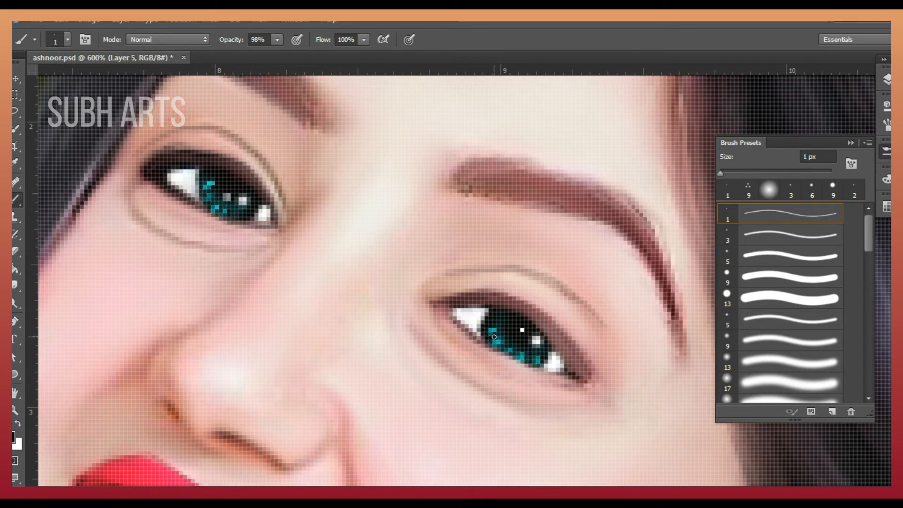
# Lower the opacity of the cyan iris speck layer to 73%.
pyautogui.hotkey('ctrl', '1')
pyautogui.click(883, 152)
pyautogui.click(886, 79)
pyautogui.moveTo(826, 104); pyautogui.dragTo(810, 107)
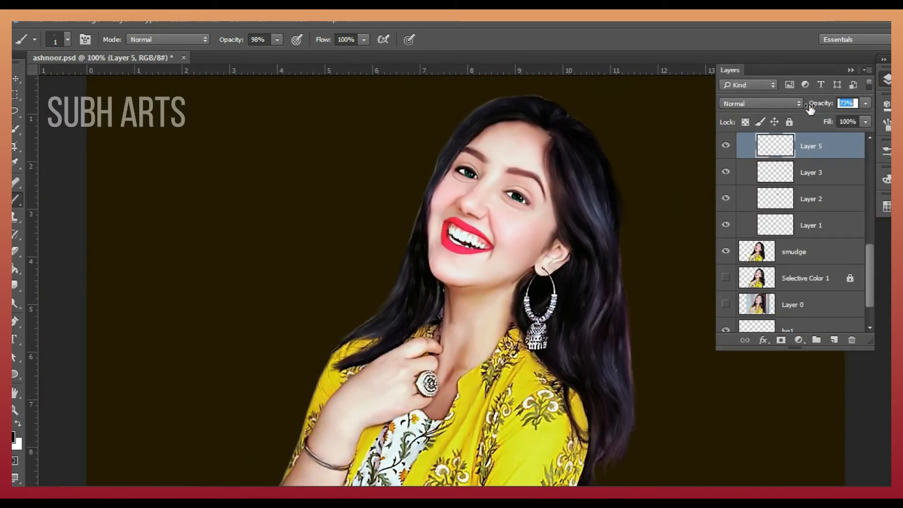
# Rename the topmost "color" layer to "stroke" and activate the Pen tool for tracing hair strands.
pyautogui.click(17, 413)
pyautogui.scroll(5, 824, 188)
pyautogui.click(747, 205)
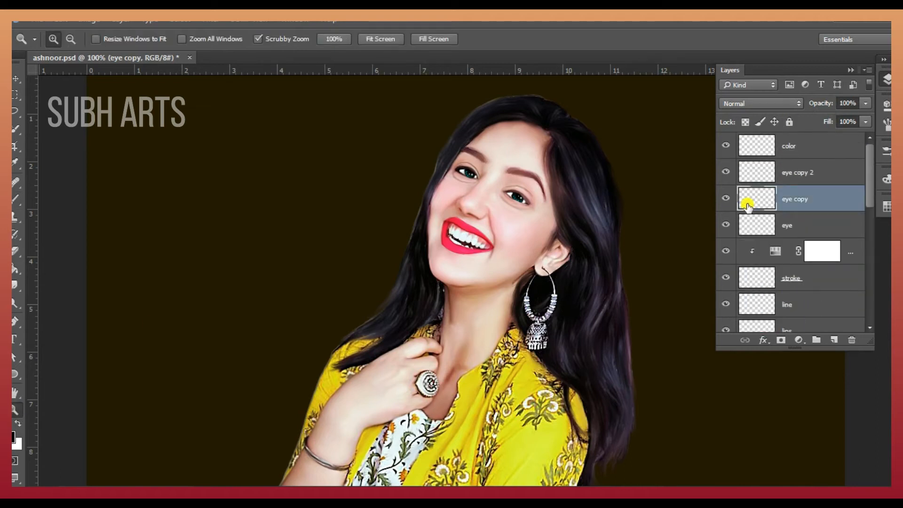
pyautogui.click(805, 180)
pyautogui.doubleClick(790, 147)
pyautogui.write('stroke')
pyautogui.press('Return')
pyautogui.click(572, 350)
pyautogui.click(14, 322)
pyautogui.scroll(-3, 577, 183)
pyautogui.click(576, 182)
pyautogui.moveTo(566, 413)
pyautogui.mouseDown()
pyautogui.moveTo(519, 450)
pyautogui.moveTo(521, 423)
pyautogui.mouseUp()
pyautogui.keyDown('alt'); pyautogui.click(566, 413); pyautogui.keyUp('alt')
pyautogui.scroll(1, 531, 261)
pyautogui.hotkey('ctrl', 'z')
pyautogui.hotkey('ctrl', 'alt', 'z')
pyautogui.hotkey('ctrl', 'alt', 'z')
# Draw an S-curved open path down the long hair beside the yellow-clad shoulder.
pyautogui.click(518, 103)
pyautogui.moveTo(519, 297); pyautogui.dragTo(583, 364)
pyautogui.keyDown('alt'); pyautogui.click(519, 297); pyautogui.keyUp('alt')
pyautogui.moveTo(521, 432)
pyautogui.mouseDown()
pyautogui.moveTo(479, 472)
pyautogui.moveTo(452, 477)
pyautogui.mouseUp()
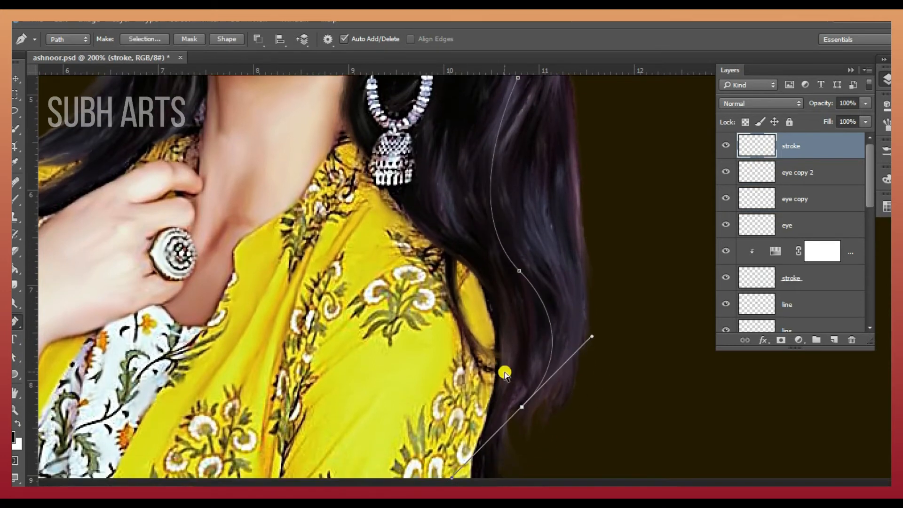
# Draw more open curved strand paths along the outer edge and the lower tips of the long hair.
pyautogui.scroll(-3, 504, 374)
pyautogui.scroll(6, 540, 404)
pyautogui.moveTo(610, 437); pyautogui.dragTo(675, 482)
pyautogui.scroll(2, 564, 207)
pyautogui.click(563, 204)
pyautogui.moveTo(604, 409); pyautogui.dragTo(655, 452)
pyautogui.scroll(-5, 601, 384)
pyautogui.click(568, 346)
pyautogui.moveTo(552, 440); pyautogui.dragTo(507, 479)
pyautogui.click(552, 262)
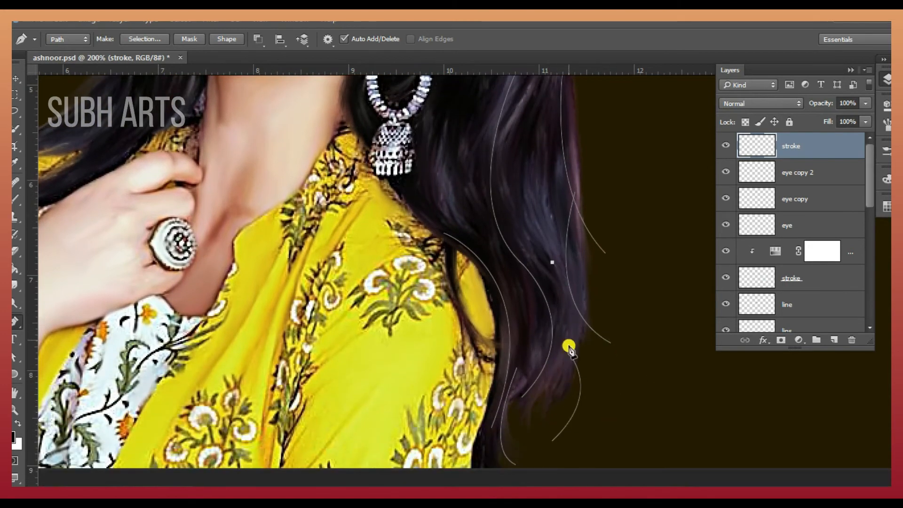
# Draw curved strand paths from the hair parting down through the hair above and behind the ear.
pyautogui.scroll(8, 569, 348)
pyautogui.click(436, 171)
pyautogui.moveTo(476, 272); pyautogui.dragTo(506, 283)
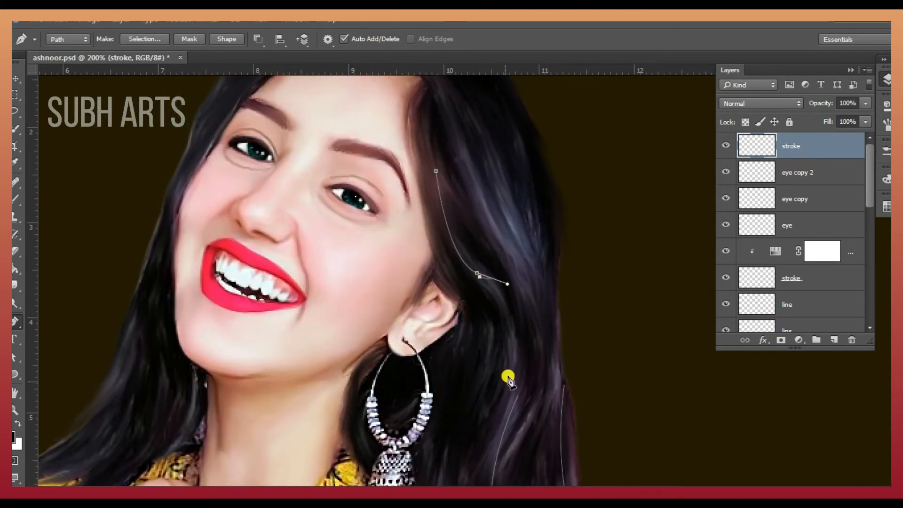
pyautogui.click(503, 376)
pyautogui.scroll(3, 469, 258)
pyautogui.click(417, 131)
pyautogui.moveTo(496, 226); pyautogui.dragTo(515, 315)
pyautogui.keyDown('alt'); pyautogui.click(496, 226); pyautogui.keyUp('alt')
pyautogui.moveTo(547, 360); pyautogui.dragTo(580, 385)
pyautogui.press('Escape')
# Draw curved strand paths over the crown and down the hair beside the forehead and cheek.
pyautogui.scroll(2, 365, 163)
pyautogui.click(399, 171)
pyautogui.moveTo(231, 229)
pyautogui.mouseDown()
pyautogui.moveTo(177, 342)
pyautogui.moveTo(115, 353)
pyautogui.moveTo(141, 389)
pyautogui.moveTo(92, 421)
pyautogui.moveTo(85, 440)
pyautogui.mouseUp()
pyautogui.keyDown('ctrl'); pyautogui.click(212, 235); pyautogui.keyUp('ctrl')
pyautogui.click(232, 185)
pyautogui.keyDown('alt'); pyautogui.click(159, 317); pyautogui.keyUp('alt')
pyautogui.keyDown('ctrl'); pyautogui.click(134, 397); pyautogui.keyUp('ctrl')
pyautogui.scroll(-5, 133, 396)
pyautogui.click(165, 235)
pyautogui.keyDown('alt'); pyautogui.click(128, 432); pyautogui.keyUp('alt')
pyautogui.hscroll(-5, 128, 433)
pyautogui.scroll(-2, 128, 433)
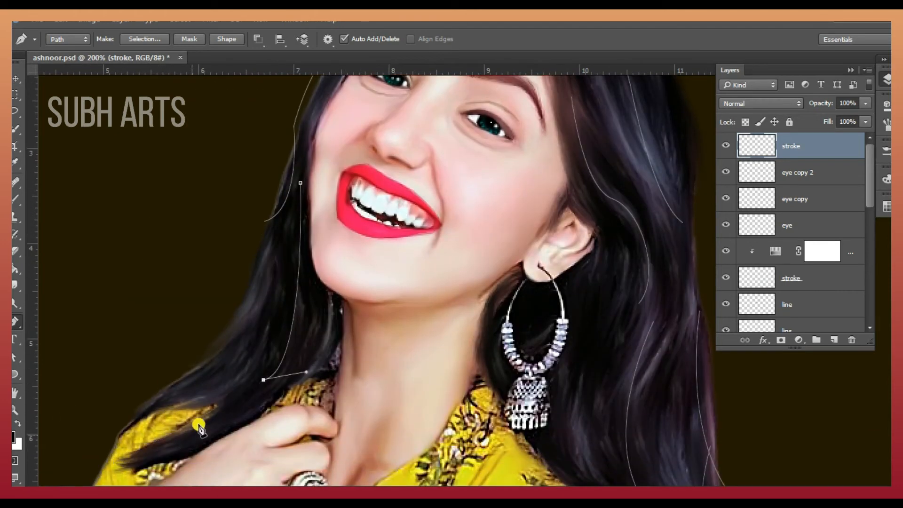
# Undo the last path segment and draw curved strand paths down the hair beside the jaw toward the shoulder.
pyautogui.hotkey('ctrl', 'alt', 'z')
pyautogui.hotkey('ctrl', 'alt', 'z')
pyautogui.moveTo(306, 386); pyautogui.dragTo(282, 394)
pyautogui.click(274, 233)
pyautogui.moveTo(195, 378); pyautogui.dragTo(141, 389)
pyautogui.keyDown('ctrl'); pyautogui.click(242, 396); pyautogui.keyUp('ctrl')
pyautogui.click(282, 252)
pyautogui.moveTo(221, 397); pyautogui.dragTo(159, 414)
pyautogui.keyDown('alt'); pyautogui.click(221, 397); pyautogui.keyUp('alt')
pyautogui.scroll(-1, 251, 373)
pyautogui.hotkey('ctrl', 'alt', 'z')
pyautogui.moveTo(250, 372); pyautogui.dragTo(222, 389)
pyautogui.keyDown('alt'); pyautogui.click(249, 372); pyautogui.keyUp('alt')
pyautogui.moveTo(101, 410); pyautogui.dragTo(50, 483)
pyautogui.hotkey('ctrl', 'alt', 'z')
pyautogui.hotkey('ctrl', 'alt', 'z')
pyautogui.hotkey('ctrl', 'alt', 'z')
# Complete the strand path across the shoulder and add two more curved paths down to the hair tips near the hand.
pyautogui.moveTo(255, 352); pyautogui.dragTo(235, 376)
pyautogui.keyDown('alt'); pyautogui.click(255, 353); pyautogui.keyUp('alt')
pyautogui.moveTo(151, 385); pyautogui.dragTo(88, 375)
pyautogui.click(288, 251)
pyautogui.moveTo(278, 366); pyautogui.dragTo(251, 385)
pyautogui.keyDown('ctrl'); pyautogui.click(274, 363); pyautogui.keyUp('ctrl')
pyautogui.click(278, 330)
pyautogui.moveTo(127, 439); pyautogui.dragTo(34, 433)
pyautogui.keyDown('ctrl'); pyautogui.click(315, 347); pyautogui.keyUp('ctrl')
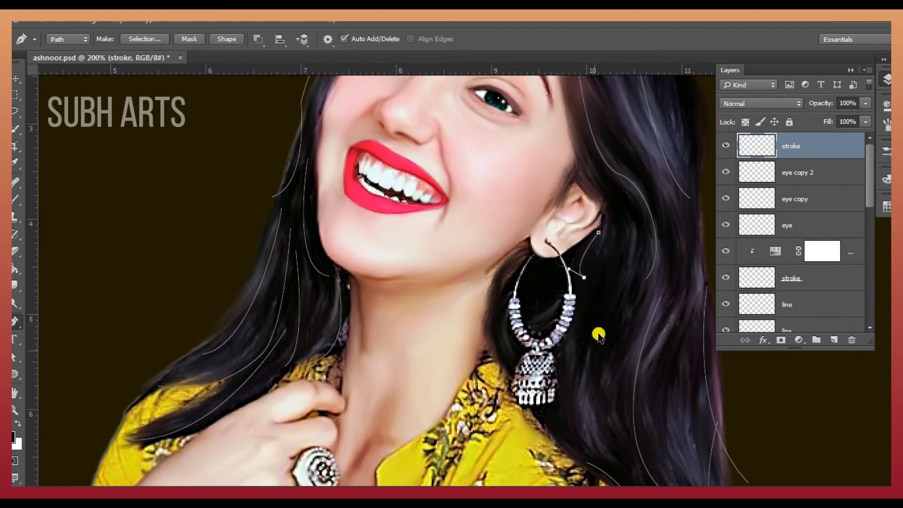
# Undo the last path edit by the ear and draw curved strand paths through the hair behind the earring.
pyautogui.hotkey('ctrl', 'z')
pyautogui.keyDown('ctrl'); pyautogui.click(611, 348); pyautogui.keyUp('ctrl')
pyautogui.moveTo(605, 393); pyautogui.dragTo(623, 428)
pyautogui.keyDown('ctrl'); pyautogui.click(595, 418); pyautogui.keyUp('ctrl')
pyautogui.click(575, 342)
pyautogui.moveTo(616, 465); pyautogui.dragTo(667, 486)
pyautogui.keyDown('ctrl'); pyautogui.click(637, 324); pyautogui.keyUp('ctrl')
# Draw curved strand paths between the neck and the earring and down from behind the ear.
pyautogui.click(519, 253)
pyautogui.moveTo(514, 368); pyautogui.dragTo(560, 405)
pyautogui.keyDown('ctrl'); pyautogui.click(582, 240); pyautogui.keyUp('ctrl')
pyautogui.keyDown('ctrl'); pyautogui.click(587, 363); pyautogui.keyUp('ctrl')
pyautogui.click(612, 233)
pyautogui.moveTo(588, 361)
pyautogui.mouseDown()
pyautogui.moveTo(571, 383)
pyautogui.moveTo(610, 402)
pyautogui.mouseUp()
pyautogui.keyDown('ctrl'); pyautogui.click(603, 357); pyautogui.keyUp('ctrl')
# Add final curved strand paths in the long hair, including one along its outer edge beyond the ear.
pyautogui.click(646, 281)
pyautogui.keyDown('ctrl'); pyautogui.click(617, 359); pyautogui.keyUp('ctrl')
pyautogui.hotkey('ctrl', '-')
pyautogui.click(611, 213)
pyautogui.moveTo(633, 302); pyautogui.dragTo(684, 352)
# Choose the hard round 19 px brush preset, set its size to 3 px, and sample the foreground colour from the hair.
pyautogui.press('b')
pyautogui.click(885, 151)
pyautogui.scroll(-10, 810, 252)
pyautogui.click(789, 329)
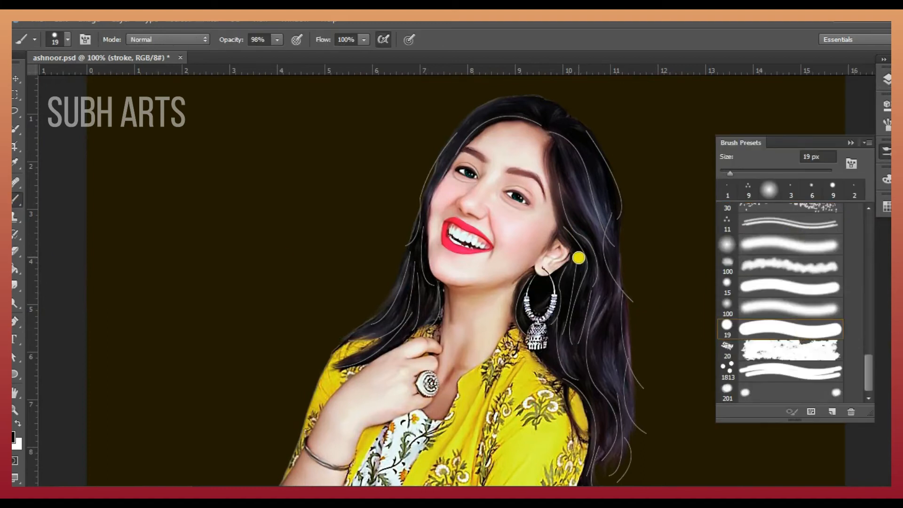
pyautogui.doubleClick(810, 157)
pyautogui.write('3')
pyautogui.moveTo(887, 150)
pyautogui.mouseDown()
pyautogui.moveTo(755, 172)
pyautogui.moveTo(886, 141)
pyautogui.mouseUp()
pyautogui.click(846, 158)
pyautogui.click(887, 79)
pyautogui.press('x')
pyautogui.keyDown('alt'); pyautogui.click(600, 201); pyautogui.keyUp('alt')
# Select all the hair strand paths and apply Stroke Path to them on the stroke layer.
pyautogui.press('a')
pyautogui.moveTo(329, 89); pyautogui.dragTo(676, 479)
pyautogui.rightClick(350, 239)
pyautogui.press('s')
pyautogui.press('Return')
# Apply Stroke Path to the hair strand paths on the stroke layer using the 3 px brush.
pyautogui.press('z')
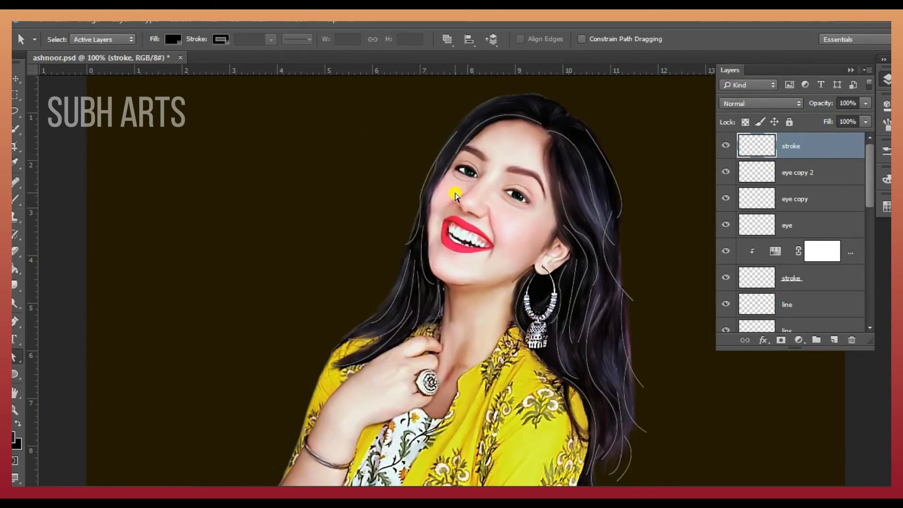
pyautogui.click(503, 240)
pyautogui.scroll(2, 522, 242)
pyautogui.click(15, 199)
pyautogui.click(886, 79)
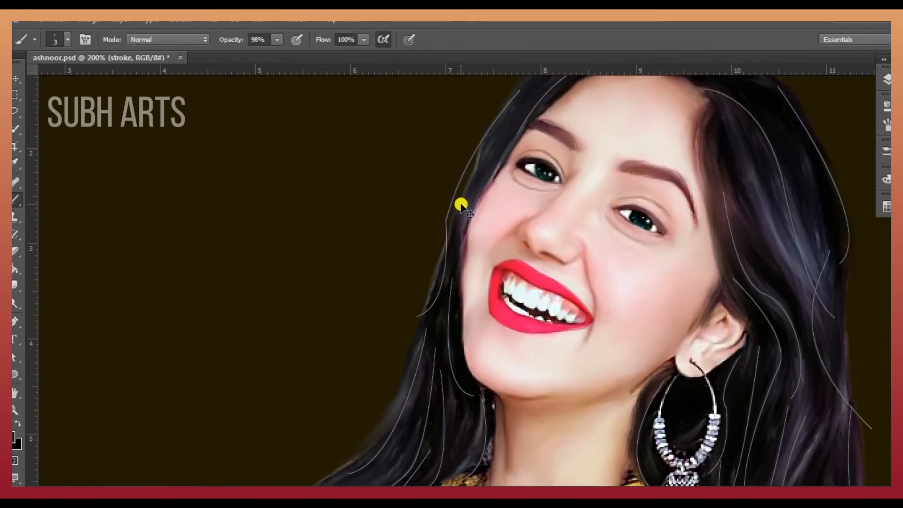
pyautogui.hotkey('ctrl', '-')
pyautogui.click(15, 358)
pyautogui.scroll(-2, 401, 184)
pyautogui.rightClick(371, 236)
pyautogui.click(329, 255)
pyautogui.click(546, 179)
pyautogui.click(389, 105)
# Select the strand paths in the long hair around the earring, increase the brush size slightly, and stroke them.
pyautogui.scroll(-1, 710, 381)
pyautogui.moveTo(611, 404); pyautogui.dragTo(540, 235)
pyautogui.press('b')
pyautogui.click(68, 39)
pyautogui.moveTo(74, 84); pyautogui.dragTo(77, 84)
pyautogui.click(246, 244)
pyautogui.click(16, 358)
pyautogui.rightClick(490, 225)
pyautogui.click(522, 255)
pyautogui.click(543, 181)
# Select and stroke the strand paths in the hair beside the cheek opposite the earring, and clear the work paths.
pyautogui.moveTo(368, 135); pyautogui.dragTo(418, 235)
pyautogui.rightClick(406, 216)
pyautogui.click(440, 254)
pyautogui.scroll(1, 502, 211)
pyautogui.click(544, 181)
pyautogui.rightClick(696, 197)
pyautogui.click(766, 178)
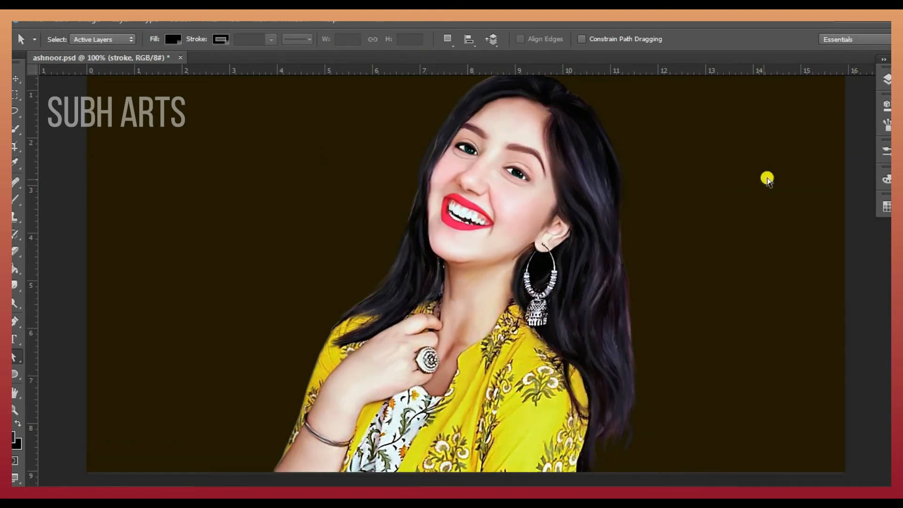
# Compare the image with and without the stroke layer, and add a new empty layer above it.
pyautogui.click(887, 79)
pyautogui.click(728, 147)
pyautogui.click(728, 148)
pyautogui.click(834, 339)
# Try different blend modes on Layer 6, including Color Burn.
pyautogui.click(760, 103)
pyautogui.click(757, 358)
pyautogui.press('8')
pyautogui.press('1')
pyautogui.moveTo(849, 113); pyautogui.dragTo(861, 113)
pyautogui.click(759, 104)
pyautogui.click(785, 232)
pyautogui.scroll(8, 761, 106)
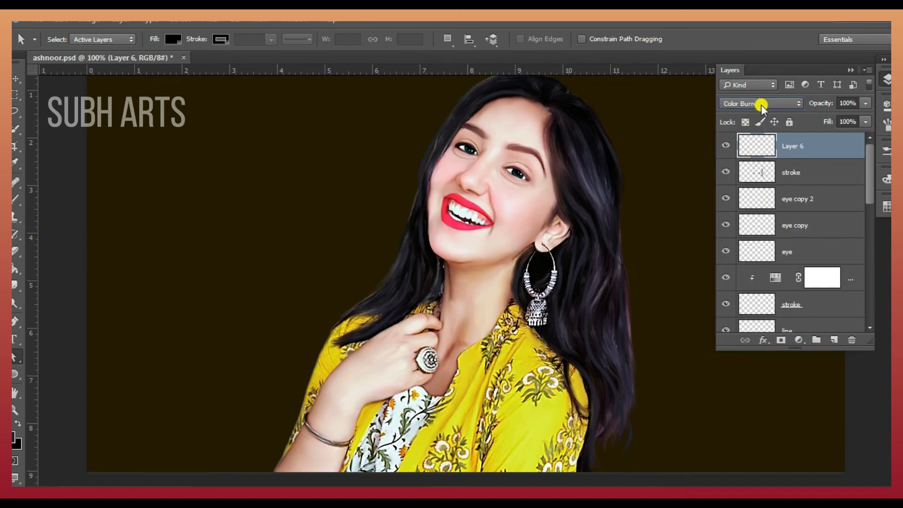
# Try different blend modes on the hair stroke layer, including Linear Light.
pyautogui.click(780, 172)
pyautogui.click(760, 104)
pyautogui.click(762, 360)
pyautogui.scroll(2, 765, 101)
pyautogui.scroll(5, 764, 100)
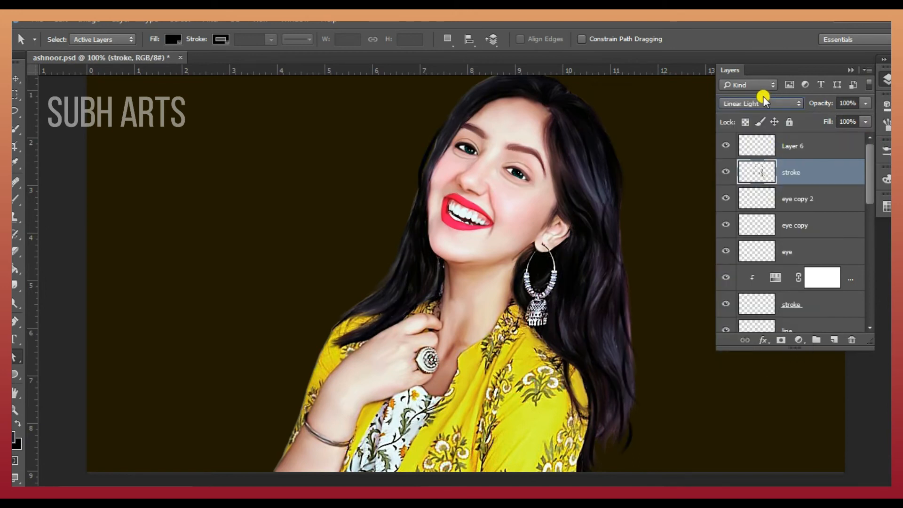
pyautogui.scroll(1, 763, 101)
# Make Layer 6 active and choose a brush preset for the next hair strokes.
pyautogui.click(728, 146)
pyautogui.press('b')
pyautogui.press('F5')
pyautogui.scroll(4, 770, 237)
pyautogui.click(771, 249)
pyautogui.click(887, 79)
pyautogui.click(886, 79)
# Draw a curved Pen path from below the earring down the hair along the shoulder's edge.
pyautogui.press('p')
pyautogui.keyDown('ctrl'); pyautogui.click(623, 414); pyautogui.keyUp('ctrl')
pyautogui.scroll(-2, 667, 399)
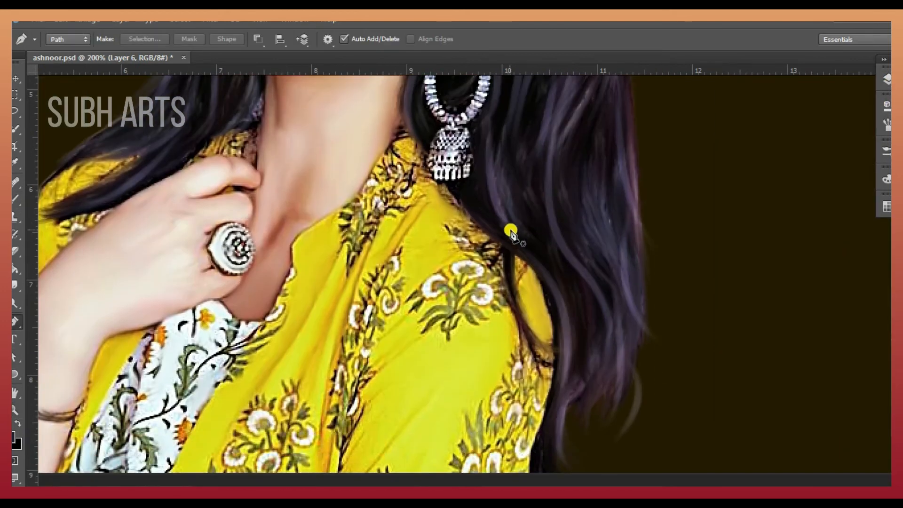
pyautogui.click(511, 232)
pyautogui.moveTo(563, 405); pyautogui.dragTo(510, 479)
pyautogui.moveTo(567, 435); pyautogui.dragTo(605, 444)
pyautogui.keyDown('ctrl'); pyautogui.click(599, 288); pyautogui.keyUp('ctrl')
# Draw two curved strand paths through the long hair's lower ends beyond the shoulder.
pyautogui.scroll(2, 583, 275)
pyautogui.click(561, 260)
pyautogui.moveTo(609, 405)
pyautogui.mouseDown()
pyautogui.moveTo(569, 450)
pyautogui.moveTo(664, 468)
pyautogui.mouseUp()
pyautogui.keyDown('ctrl'); pyautogui.click(620, 357); pyautogui.keyUp('ctrl')
pyautogui.click(595, 178)
pyautogui.click(607, 289)
pyautogui.moveTo(622, 439); pyautogui.dragTo(650, 415)
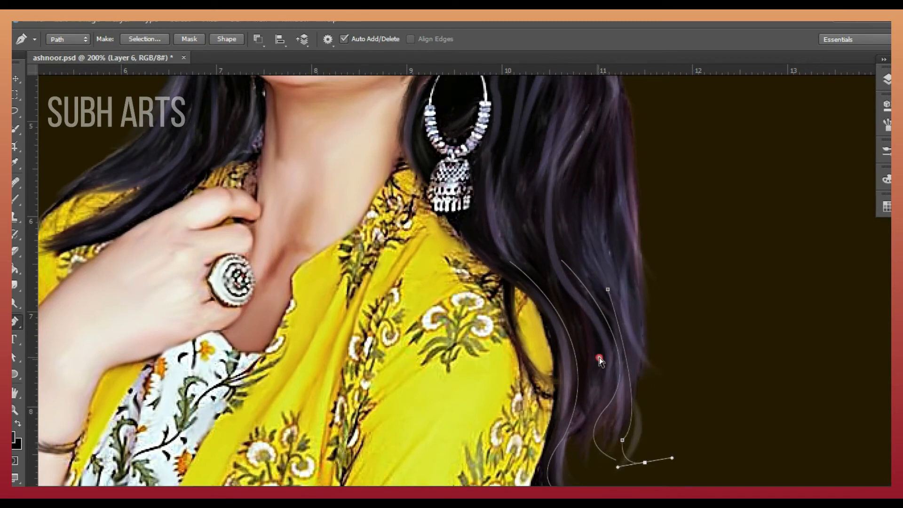
pyautogui.keyDown('ctrl'); pyautogui.click(599, 360); pyautogui.keyUp('ctrl')
# Draw a curved strand path from behind the earlobe down beside the earring.
pyautogui.scroll(3, 599, 360)
pyautogui.click(517, 143)
pyautogui.click(505, 194)
pyautogui.moveTo(479, 284); pyautogui.dragTo(455, 314)
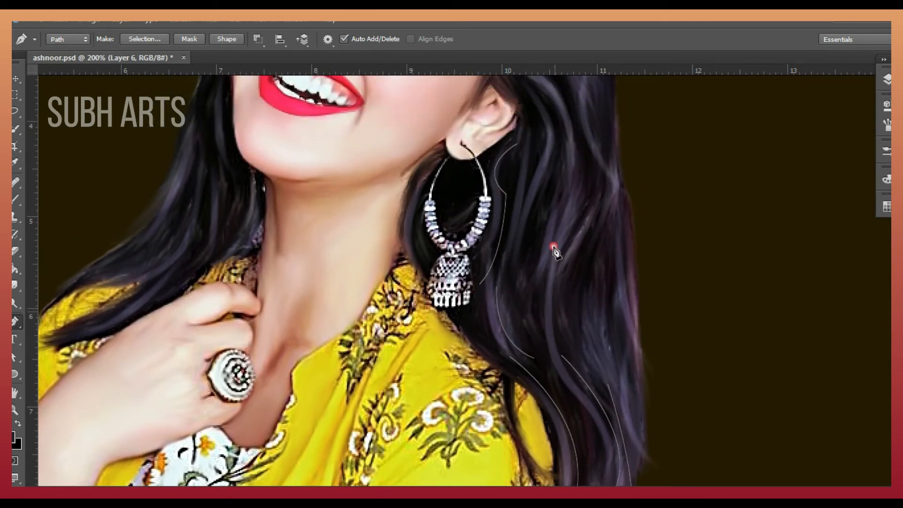
# Draw curved strand paths behind the ear, one of them starting beside the temple above it.
pyautogui.scroll(2, 555, 246)
pyautogui.click(522, 130)
pyautogui.moveTo(547, 222); pyautogui.dragTo(526, 266)
pyautogui.keyDown('ctrl'); pyautogui.click(544, 348); pyautogui.keyUp('ctrl')
pyautogui.scroll(4, 578, 249)
pyautogui.click(498, 189)
pyautogui.moveTo(561, 298); pyautogui.dragTo(628, 327)
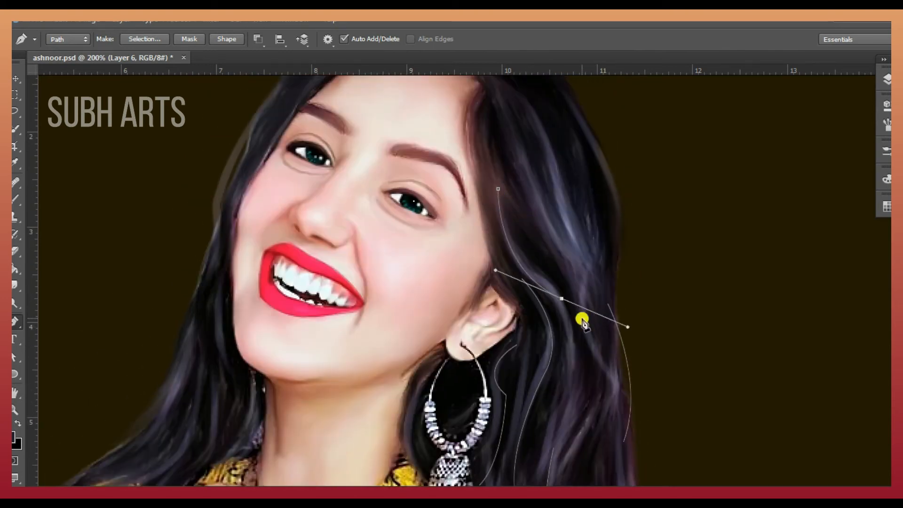
pyautogui.keyDown('ctrl'); pyautogui.click(564, 397); pyautogui.keyUp('ctrl')
# Draw strand paths in the hair opposite the ear, beside the forehead and down past the cheek.
pyautogui.scroll(2, 534, 145)
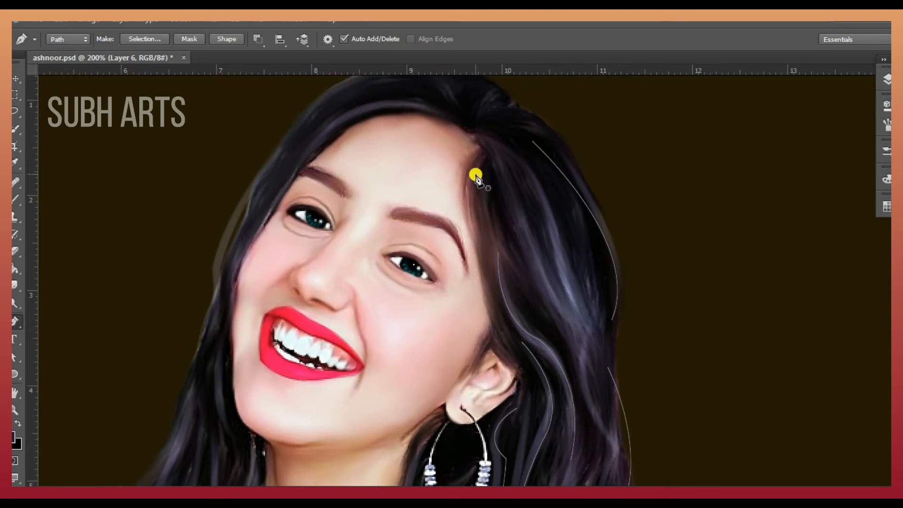
pyautogui.scroll(1, 475, 174)
pyautogui.click(296, 155)
pyautogui.moveTo(243, 248); pyautogui.dragTo(254, 268)
pyautogui.keyDown('ctrl'); pyautogui.click(257, 263); pyautogui.keyUp('ctrl')
pyautogui.click(260, 228)
pyautogui.moveTo(221, 332); pyautogui.dragTo(229, 339)
pyautogui.moveTo(215, 386); pyautogui.dragTo(189, 431)
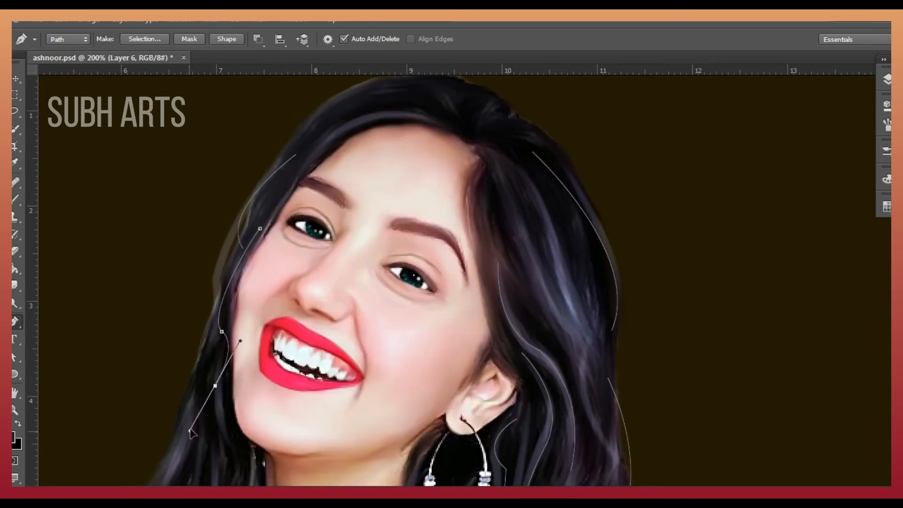
# Continue the strand paths beside the jaw and out toward the shoulder above the raised hand.
pyautogui.scroll(-2, 212, 414)
pyautogui.click(235, 397)
pyautogui.scroll(-2, 244, 362)
pyautogui.keyDown('ctrl'); pyautogui.click(252, 329); pyautogui.keyUp('ctrl')
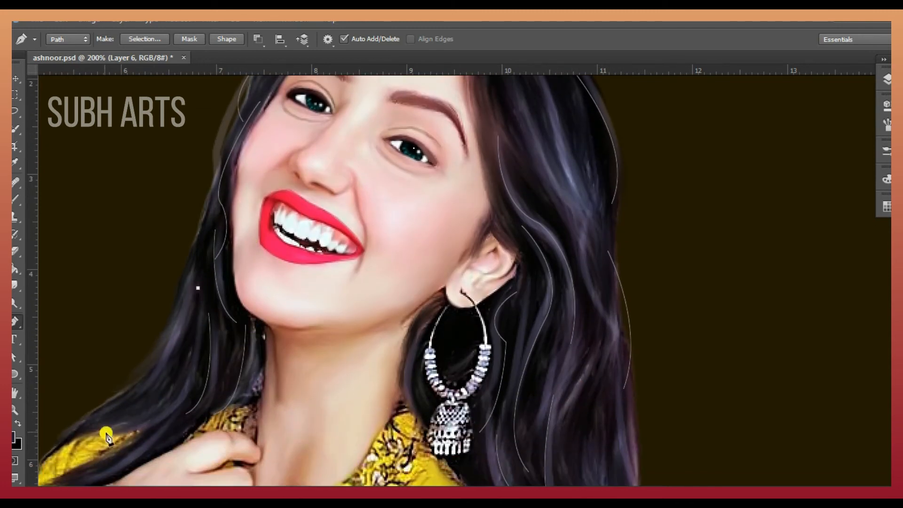
pyautogui.hscroll(-2, 109, 434)
pyautogui.click(202, 381)
pyautogui.moveTo(124, 438); pyautogui.dragTo(99, 447)
pyautogui.scroll(-2, 121, 434)
pyautogui.keyDown('ctrl'); pyautogui.click(237, 403); pyautogui.keyUp('ctrl')
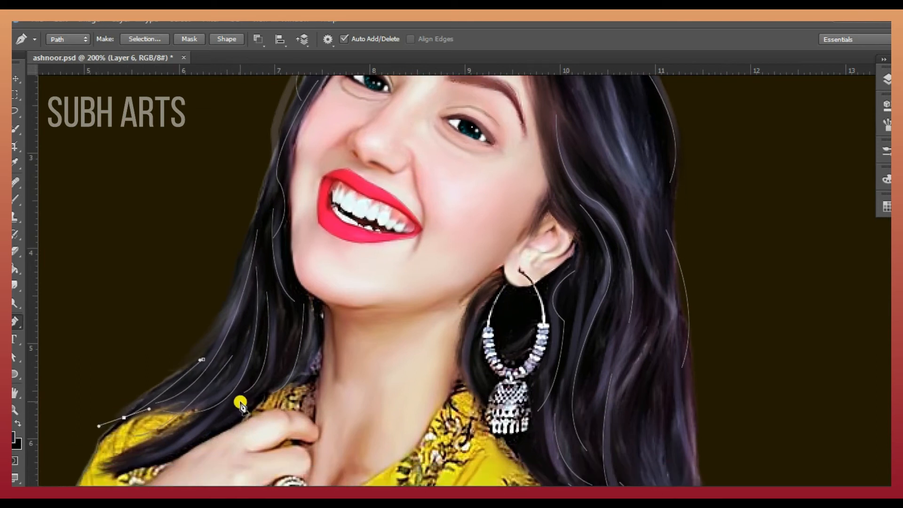
# Draw a strand path from the parting through the upper hair and another behind the ear.
pyautogui.scroll(4, 599, 245)
pyautogui.click(536, 115)
pyautogui.moveTo(615, 227); pyautogui.dragTo(613, 306)
pyautogui.keyDown('ctrl'); pyautogui.click(554, 148); pyautogui.keyUp('ctrl')
pyautogui.click(624, 317)
pyautogui.moveTo(646, 424)
pyautogui.mouseDown()
pyautogui.moveTo(593, 477)
pyautogui.moveTo(603, 471)
pyautogui.mouseUp()
pyautogui.keyDown('ctrl'); pyautogui.click(580, 357); pyautogui.keyUp('ctrl')
# Add three curved strand paths in the hair above and behind the ear, toward its outer edge.
pyautogui.click(563, 229)
pyautogui.moveTo(626, 335); pyautogui.dragTo(627, 371)
pyautogui.keyDown('ctrl'); pyautogui.click(566, 267); pyautogui.keyUp('ctrl')
pyautogui.keyDown('ctrl'); pyautogui.click(632, 253); pyautogui.keyUp('ctrl')
pyautogui.click(610, 158)
pyautogui.moveTo(647, 267); pyautogui.dragTo(645, 275)
pyautogui.click(617, 249)
pyautogui.moveTo(654, 331); pyautogui.dragTo(651, 342)
# Draw a curved strand path from the parting along the hairline above the forehead.
pyautogui.scroll(3, 457, 210)
pyautogui.click(505, 149)
pyautogui.moveTo(371, 173); pyautogui.dragTo(337, 225)
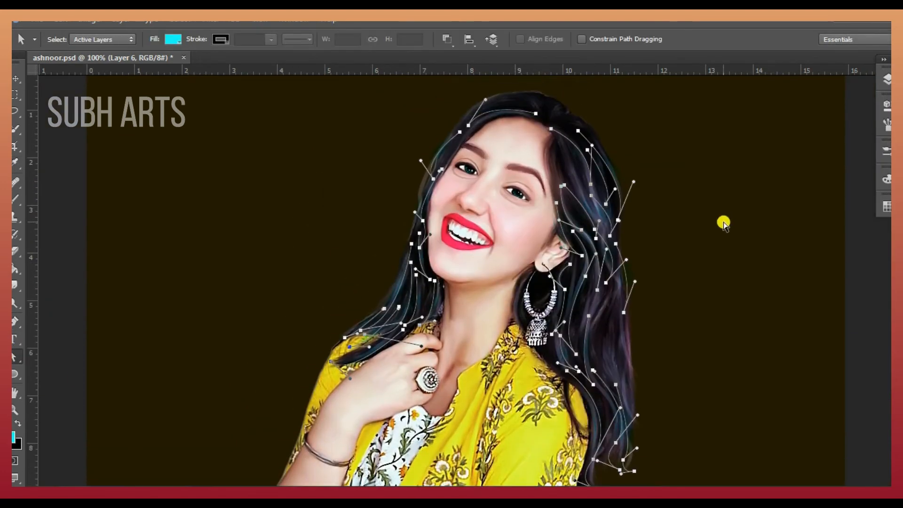
# Finish stroking the hair paths in cyan on Layer 6 and set the layer to Luminosity at 70% opacity.
pyautogui.click(770, 191)
pyautogui.click(886, 79)
pyautogui.click(757, 103)
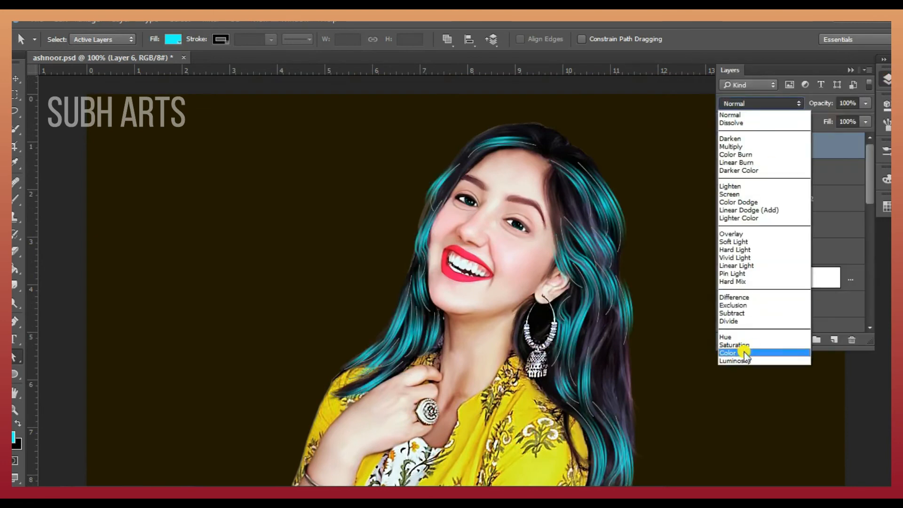
pyautogui.click(744, 353)
pyautogui.scroll(8, 750, 101)
pyautogui.scroll(-6, 750, 103)
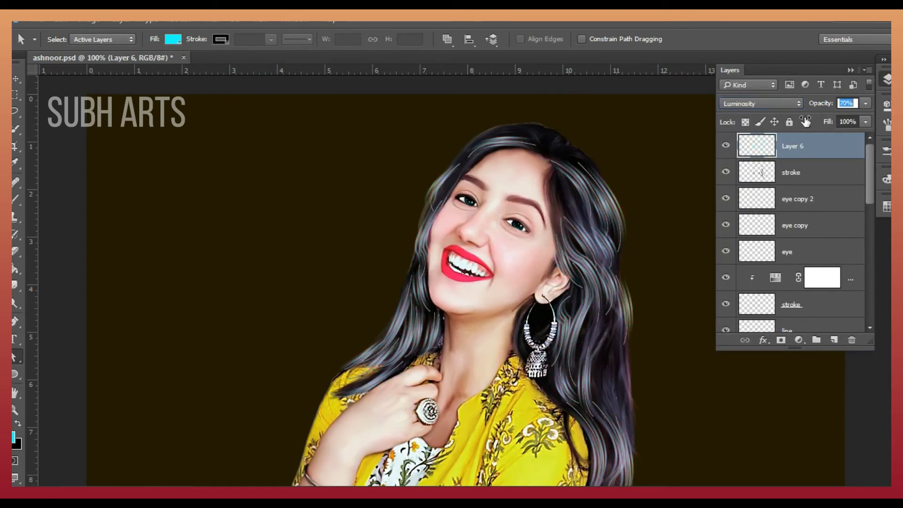
# Lower Layer 6's opacity to 35% and draw a curved strand path from the parting over the crown.
pyautogui.moveTo(804, 121); pyautogui.dragTo(801, 112)
pyautogui.press('z')
pyautogui.click(541, 129)
pyautogui.click(540, 129)
pyautogui.press('p')
pyautogui.click(536, 205)
pyautogui.moveTo(457, 148); pyautogui.dragTo(524, 133)
pyautogui.moveTo(298, 226); pyautogui.dragTo(282, 313)
pyautogui.hotkey('ctrl', 'z')
pyautogui.keyDown('ctrl'); pyautogui.click(409, 178); pyautogui.keyUp('ctrl')
# Draw curved strand paths along the hairline above the forehead and down the hair beside the temple.
pyautogui.click(497, 168)
pyautogui.moveTo(361, 182); pyautogui.dragTo(335, 225)
pyautogui.click(298, 276)
pyautogui.moveTo(242, 369); pyautogui.dragTo(257, 389)
pyautogui.click(348, 181)
pyautogui.moveTo(275, 261); pyautogui.dragTo(289, 285)
# Draw four curved strand paths from the parting down through the fuller side of the hair.
pyautogui.moveTo(612, 188); pyautogui.dragTo(642, 216)
pyautogui.click(572, 221)
pyautogui.moveTo(691, 259); pyautogui.dragTo(723, 333)
pyautogui.click(625, 260)
pyautogui.moveTo(677, 349); pyautogui.dragTo(686, 375)
pyautogui.click(570, 275)
pyautogui.moveTo(627, 422); pyautogui.dragTo(687, 401)
pyautogui.keyDown('ctrl'); pyautogui.click(629, 364); pyautogui.keyUp('ctrl')
# Add curved strand paths in the hair above the ear and toward its outer edge.
pyautogui.scroll(-1, 625, 360)
pyautogui.click(588, 271)
pyautogui.moveTo(636, 422); pyautogui.dragTo(597, 451)
pyautogui.keyDown('ctrl'); pyautogui.click(636, 349); pyautogui.keyUp('ctrl')
pyautogui.click(645, 328)
pyautogui.moveTo(696, 463); pyautogui.dragTo(737, 473)
pyautogui.keyDown('ctrl'); pyautogui.click(699, 416); pyautogui.keyUp('ctrl')
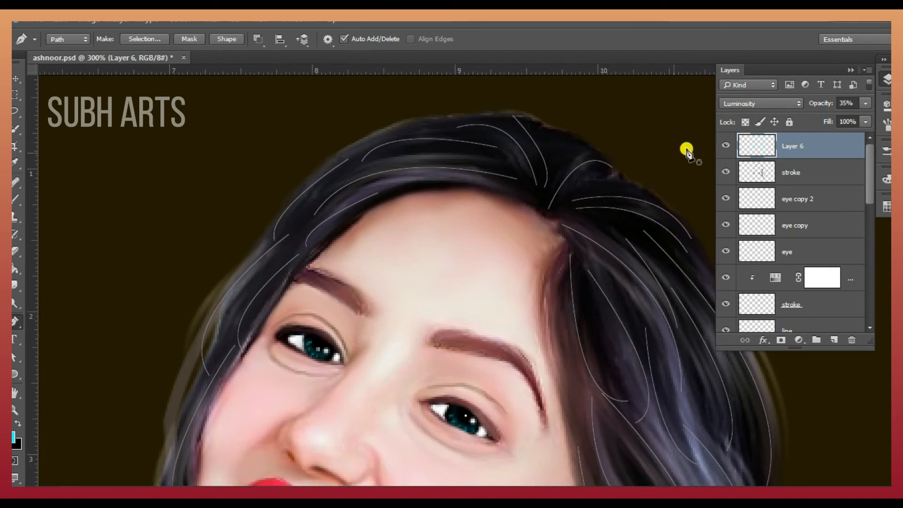
# Draw curved strand paths around the hoop earring, on its neck side and just behind it.
pyautogui.press('F7')
pyautogui.scroll(-17, 735, 246)
pyautogui.click(476, 339)
pyautogui.moveTo(478, 454); pyautogui.dragTo(499, 475)
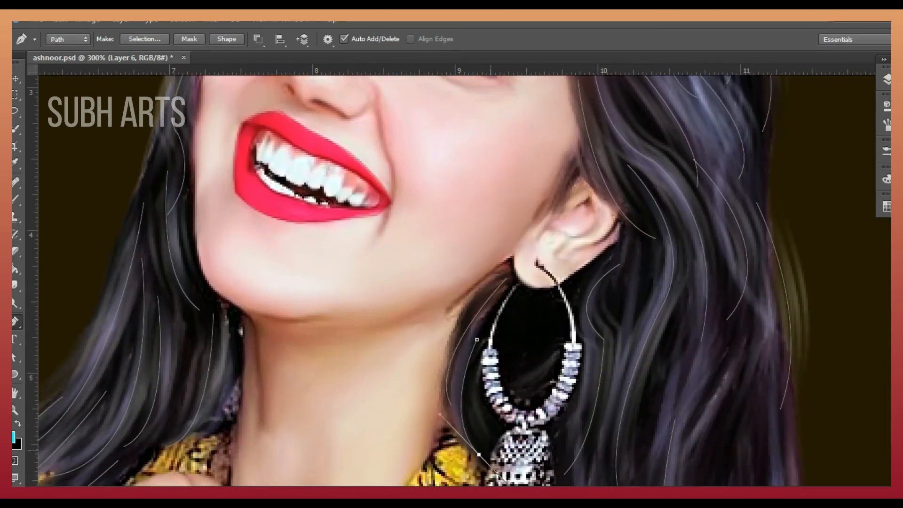
pyautogui.moveTo(621, 252); pyautogui.dragTo(604, 321)
pyautogui.moveTo(564, 440); pyautogui.dragTo(609, 441)
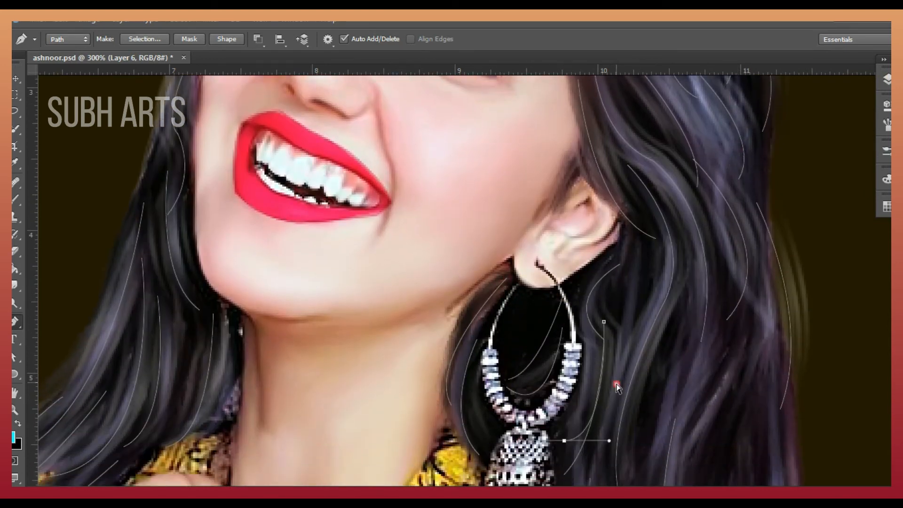
# Add long strand paths in the hair behind the earring, running down below ear level.
pyautogui.moveTo(612, 377); pyautogui.dragTo(582, 371)
pyautogui.keyDown('ctrl'); pyautogui.click(685, 348); pyautogui.keyUp('ctrl')
pyautogui.click(677, 297)
pyautogui.scroll(-2, 637, 446)
pyautogui.keyDown('ctrl'); pyautogui.click(687, 310); pyautogui.keyUp('ctrl')
pyautogui.moveTo(641, 420)
pyautogui.mouseDown()
pyautogui.moveTo(651, 449)
pyautogui.moveTo(616, 467)
pyautogui.mouseUp()
pyautogui.click(681, 296)
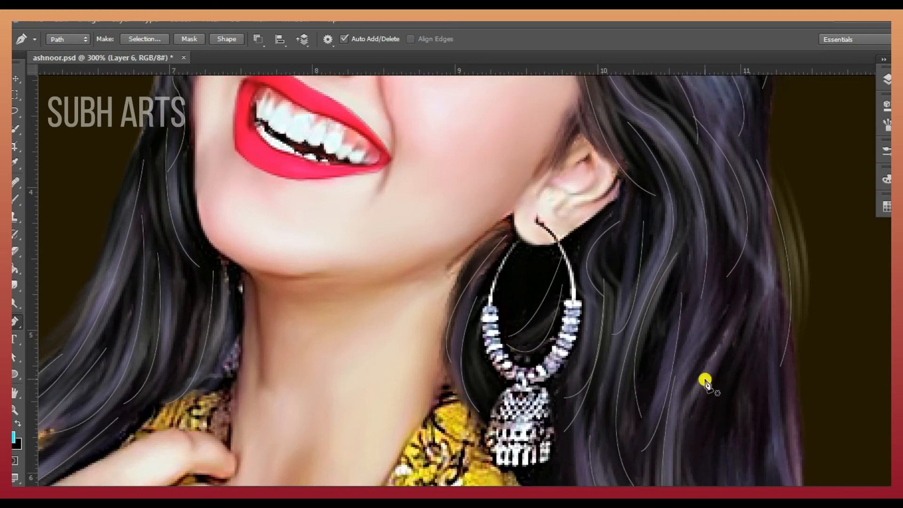
# Draw crossing curved strand paths through the lower hair toward its outer edge.
pyautogui.keyDown('ctrl'); pyautogui.click(757, 426); pyautogui.keyUp('ctrl')
pyautogui.scroll(-2, 781, 322)
pyautogui.moveTo(806, 440); pyautogui.dragTo(839, 456)
pyautogui.keyDown('ctrl'); pyautogui.click(776, 399); pyautogui.keyUp('ctrl')
pyautogui.click(715, 360)
pyautogui.moveTo(764, 460); pyautogui.dragTo(833, 471)
pyautogui.keyDown('ctrl'); pyautogui.click(787, 405); pyautogui.keyUp('ctrl')
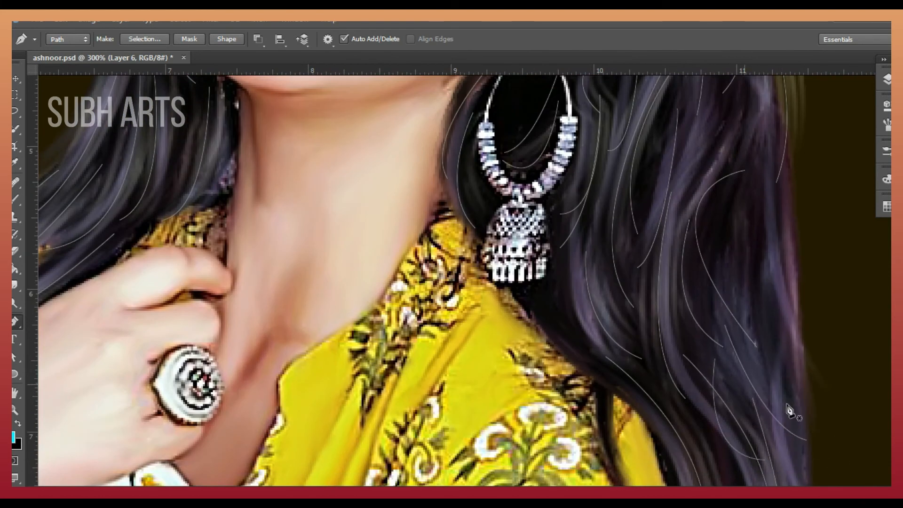
# Draw strand paths at the hair tips and along the inner edge of the hair over the shoulder.
pyautogui.scroll(-5, 776, 390)
pyautogui.click(713, 343)
pyautogui.moveTo(738, 455); pyautogui.dragTo(690, 503)
pyautogui.keyDown('ctrl'); pyautogui.click(760, 426); pyautogui.keyUp('ctrl')
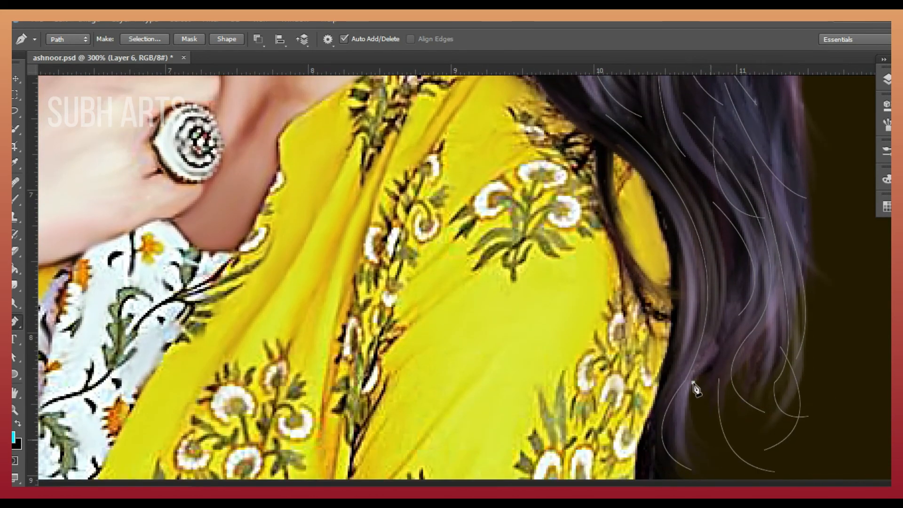
pyautogui.scroll(3, 548, 297)
pyautogui.click(529, 199)
pyautogui.moveTo(637, 298); pyautogui.dragTo(673, 311)
pyautogui.scroll(5, 745, 276)
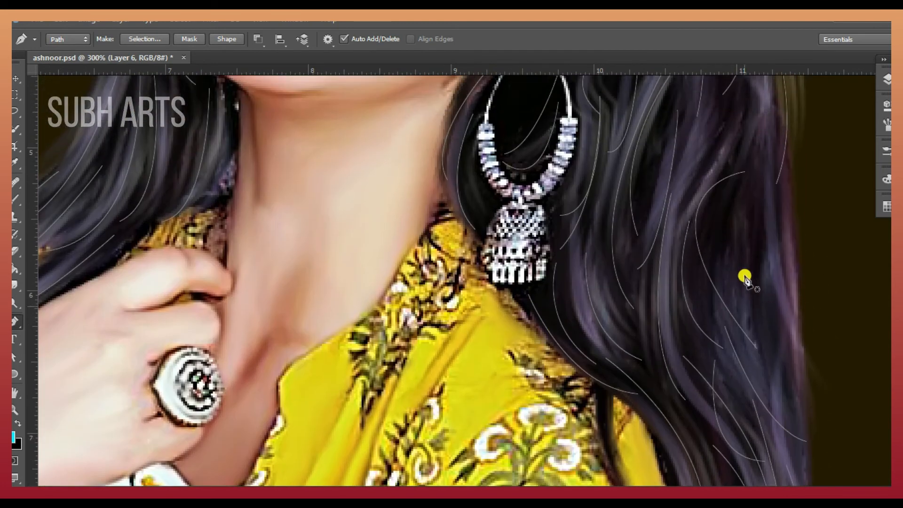
# Add strand paths along the outer edge of the long hair and outside the hair beside the opposite cheek.
pyautogui.click(767, 240)
pyautogui.moveTo(797, 424); pyautogui.dragTo(837, 363)
pyautogui.scroll(-2, 634, 272)
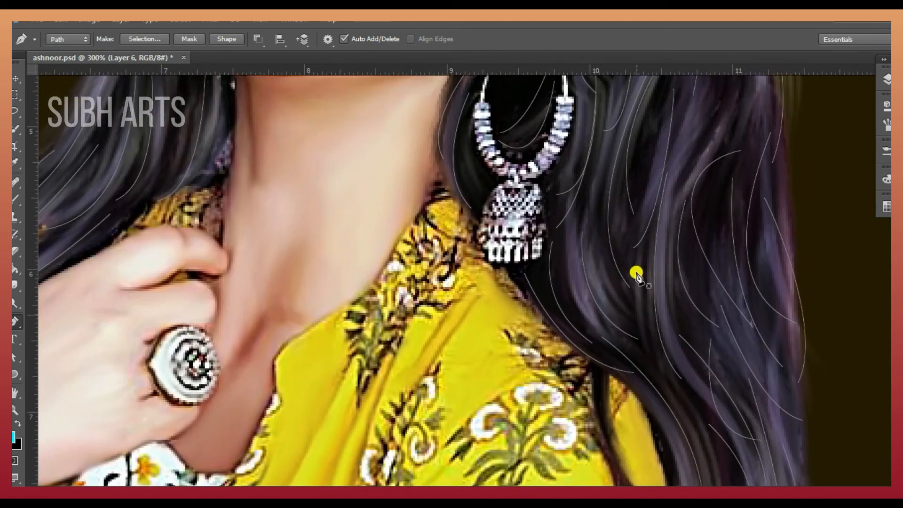
pyautogui.scroll(18, 599, 249)
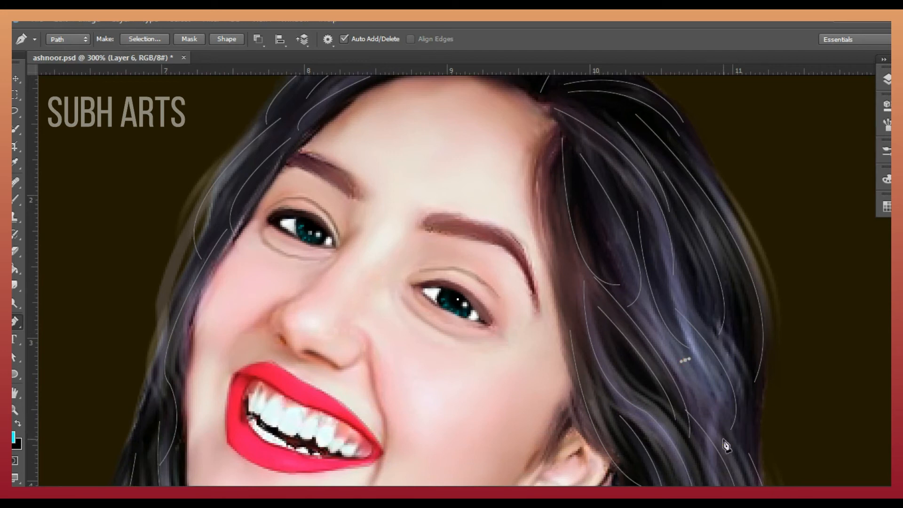
pyautogui.scroll(2, 213, 298)
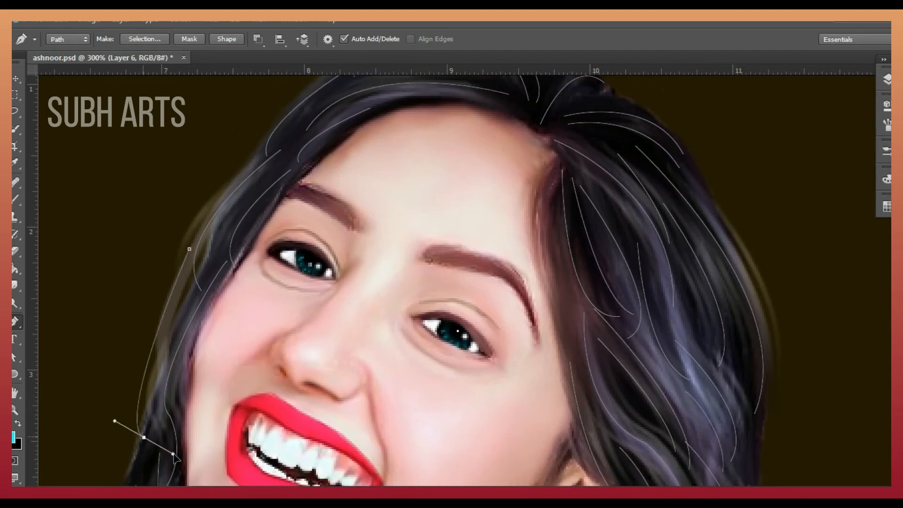
pyautogui.scroll(-18, 303, 273)
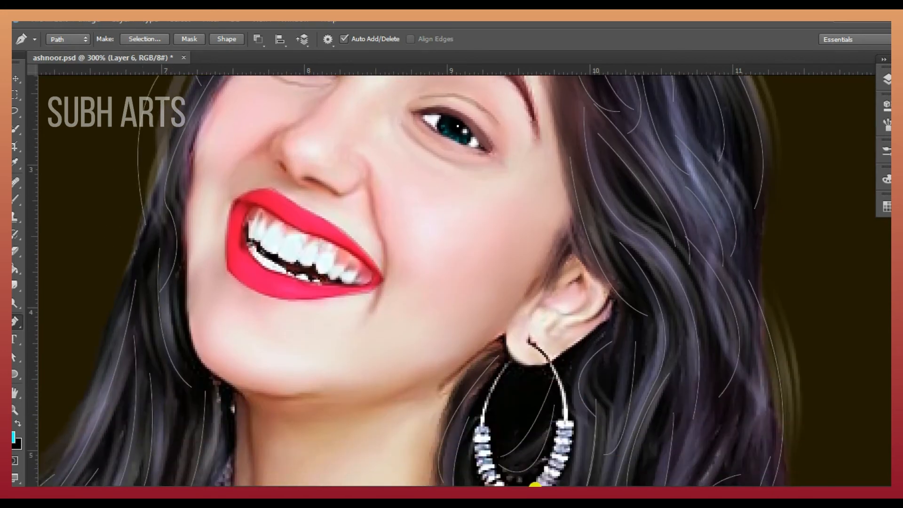
# Draw the remaining strand paths in the hair falling toward the raised hand and stroke all paths on Layer 6.
pyautogui.hscroll(-18, 327, 364)
pyautogui.scroll(-2, 327, 365)
pyautogui.click(430, 167)
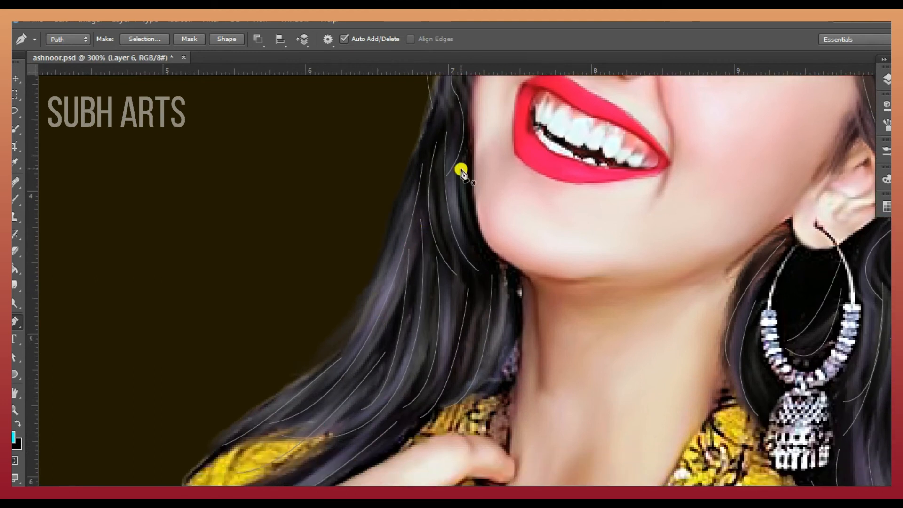
pyautogui.scroll(-3, 461, 169)
pyautogui.click(364, 383)
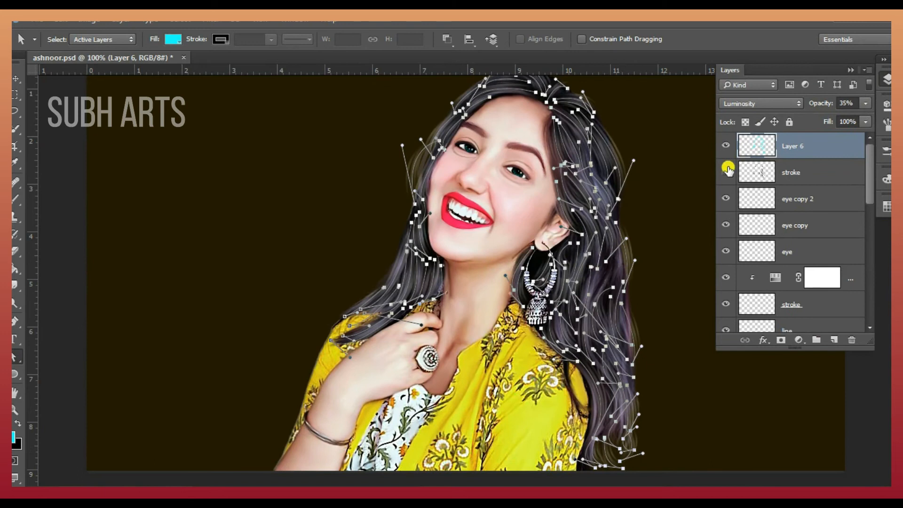
# Set Layer 6 to 17% opacity and delete the stroked hair paths.
pyautogui.click(846, 103)
pyautogui.write('17')
pyautogui.rightClick(544, 152)
pyautogui.click(617, 178)
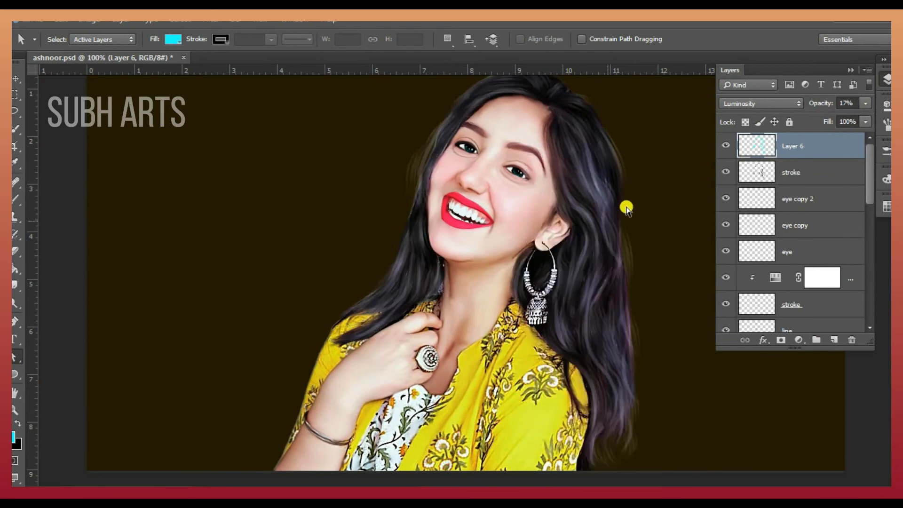
# Set the Eraser to a 48 px brush and clean up Layer 6's strokes at the edge of the hair.
pyautogui.click(14, 410)
pyautogui.click(366, 145)
pyautogui.click(16, 251)
pyautogui.rightClick(443, 180)
pyautogui.moveTo(517, 209); pyautogui.dragTo(523, 210)
pyautogui.click(433, 179)
pyautogui.hscroll(10, 426, 225)
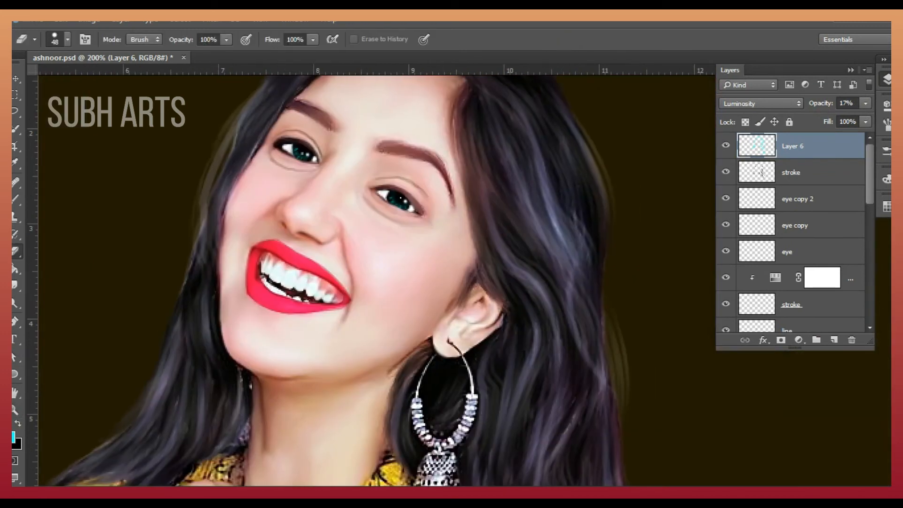
pyautogui.hscroll(2, 602, 368)
pyautogui.scroll(-8, 574, 292)
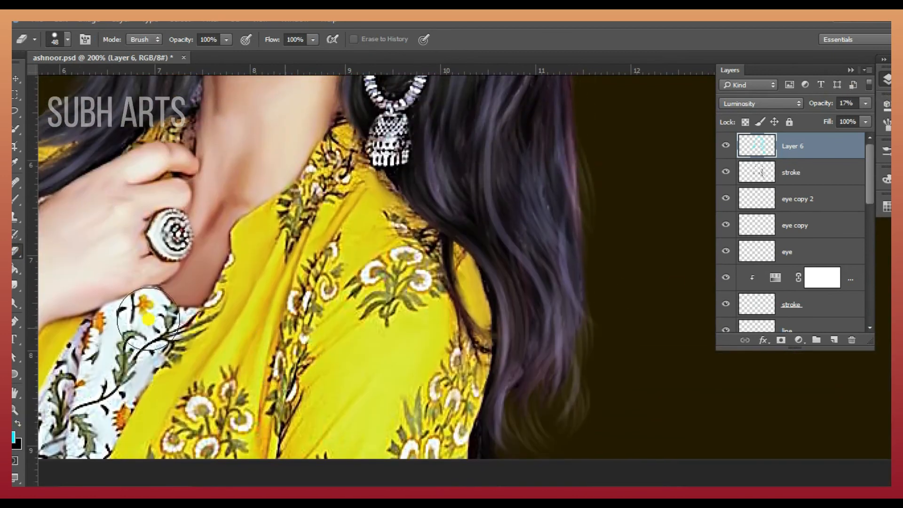
# Leave the hair layers and make the bg1 layer active for background painting.
pyautogui.press('a')
pyautogui.scroll(4, 423, 282)
pyautogui.click(757, 173)
pyautogui.scroll(6, 650, 234)
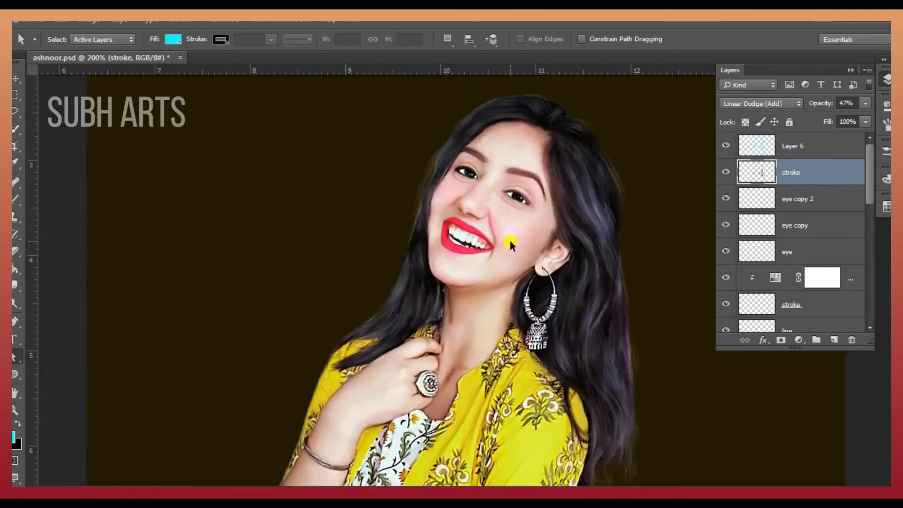
pyautogui.hotkey('ctrl', '-')
pyautogui.hotkey('ctrl', '-')
pyautogui.hotkey('ctrl', '-')
pyautogui.click(887, 79)
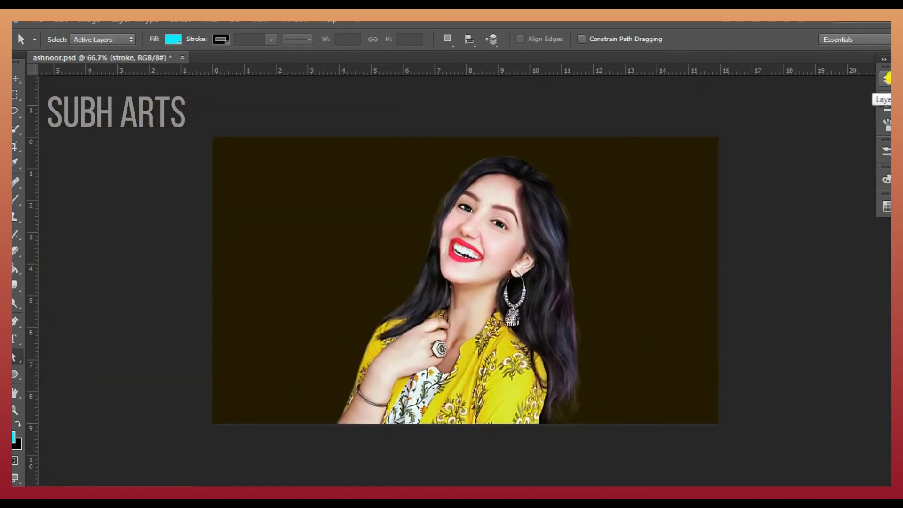
pyautogui.click(886, 85)
pyautogui.click(780, 292)
pyautogui.click(887, 79)
# Set up a 130 px cloud-shaped brush at 64% opacity with dark blue as the painting colour.
pyautogui.press('b')
pyautogui.click(887, 151)
pyautogui.scroll(4, 772, 245)
pyautogui.click(774, 225)
pyautogui.click(886, 80)
pyautogui.click(885, 207)
pyautogui.click(794, 211)
pyautogui.click(18, 423)
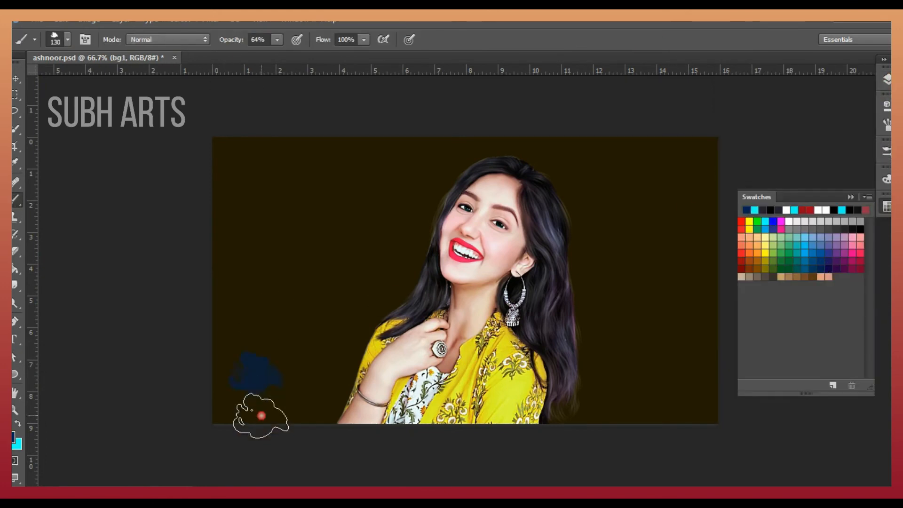
# Pick a darker navy and paint patches down the left background and around the lower right background.
pyautogui.click(14, 437)
pyautogui.click(576, 333)
pyautogui.click(848, 163)
pyautogui.moveTo(261, 352); pyautogui.dragTo(275, 405)
pyautogui.moveTo(250, 295); pyautogui.dragTo(254, 272)
pyautogui.moveTo(705, 404); pyautogui.dragTo(635, 417)
pyautogui.moveTo(705, 352); pyautogui.dragTo(707, 351)
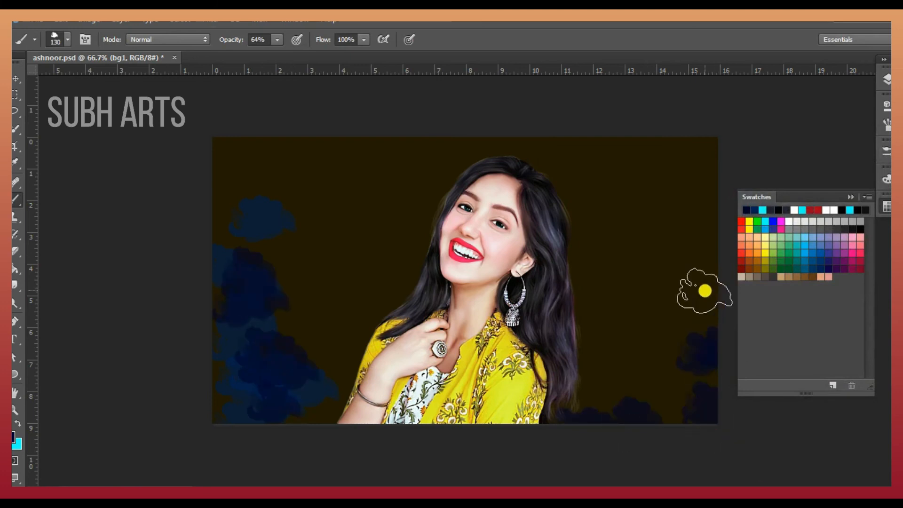
pyautogui.moveTo(706, 292); pyautogui.dragTo(625, 329)
# Paint dark green patches in the lower right background and olive ones up the right side and across the left.
pyautogui.click(773, 269)
pyautogui.click(18, 423)
pyautogui.moveTo(701, 383); pyautogui.dragTo(661, 405)
pyautogui.click(13, 437)
pyautogui.click(556, 289)
pyautogui.click(850, 165)
pyautogui.moveTo(691, 292); pyautogui.dragTo(686, 211)
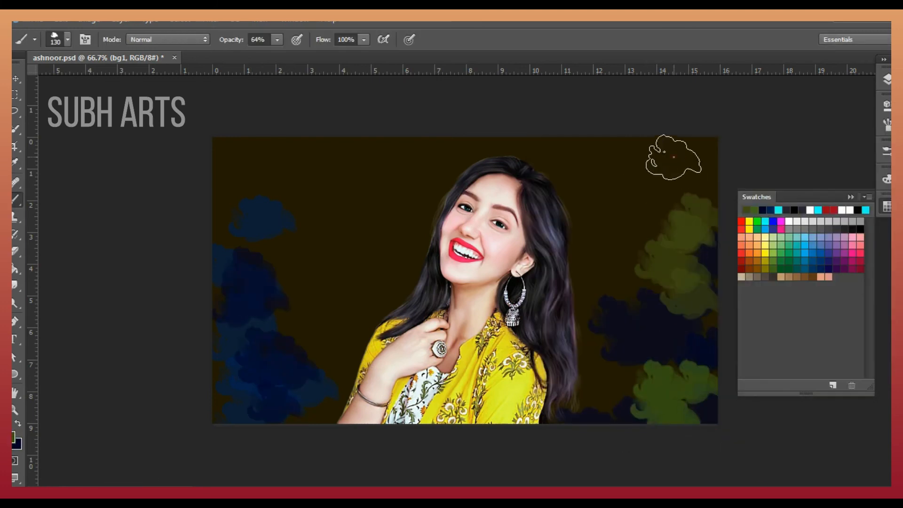
pyautogui.moveTo(291, 160); pyautogui.dragTo(320, 308)
pyautogui.moveTo(325, 368); pyautogui.dragTo(324, 404)
pyautogui.moveTo(367, 311); pyautogui.dragTo(395, 254)
# Paint black patches among the blue and olive areas on both sides of the background.
pyautogui.press('x')
pyautogui.click(853, 229)
pyautogui.moveTo(611, 395)
pyautogui.mouseDown()
pyautogui.moveTo(585, 401)
pyautogui.moveTo(654, 408)
pyautogui.mouseUp()
pyautogui.moveTo(301, 360); pyautogui.dragTo(306, 387)
pyautogui.moveTo(263, 268)
pyautogui.mouseDown()
pyautogui.moveTo(265, 147)
pyautogui.moveTo(274, 145)
pyautogui.mouseUp()
pyautogui.moveTo(684, 160); pyautogui.dragTo(658, 261)
# Sample yellow from the dress and paint bright patches around the edges of the hair.
pyautogui.press('x')
pyautogui.keyDown('alt'); pyautogui.click(515, 390); pyautogui.keyUp('alt')
pyautogui.moveTo(561, 337); pyautogui.dragTo(579, 261)
pyautogui.moveTo(432, 254); pyautogui.dragTo(447, 216)
pyautogui.moveTo(390, 271); pyautogui.dragTo(402, 294)
pyautogui.moveTo(459, 181); pyautogui.dragTo(472, 162)
# Sample a darker tone from the dress and paint it over the background above and beside the head.
pyautogui.press('x')
pyautogui.keyDown('alt'); pyautogui.click(516, 364); pyautogui.keyUp('alt')
pyautogui.moveTo(409, 212)
pyautogui.mouseDown()
pyautogui.moveTo(356, 159)
pyautogui.moveTo(399, 160)
pyautogui.mouseUp()
pyautogui.moveTo(522, 155); pyautogui.dragTo(597, 220)
pyautogui.moveTo(658, 291); pyautogui.dragTo(621, 334)
# Paint pink patches beside the raised arm and red patches beside the long hair on the right.
pyautogui.click(860, 253)
pyautogui.moveTo(305, 390); pyautogui.dragTo(316, 329)
pyautogui.moveTo(306, 285); pyautogui.dragTo(367, 306)
pyautogui.press('x')
pyautogui.click(742, 221)
pyautogui.moveTo(599, 319); pyautogui.dragTo(621, 404)
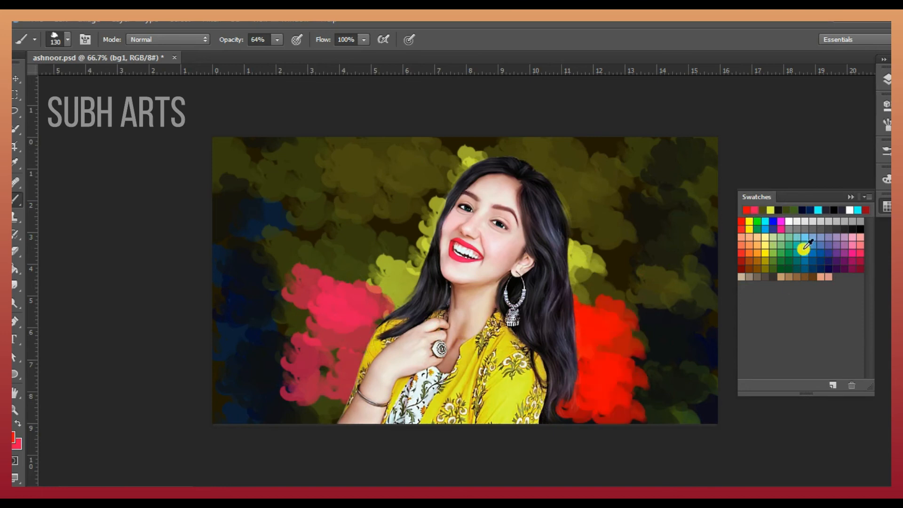
# Paint cyan patches over the red area and up along the outer edge of the long hair.
pyautogui.click(764, 221)
pyautogui.moveTo(625, 355); pyautogui.dragTo(572, 422)
pyautogui.moveTo(586, 362); pyautogui.dragTo(571, 263)
# Paint black over the background beside the lower right hair and across the area to the upper left of the head.
pyautogui.press('x')
pyautogui.click(860, 229)
pyautogui.moveTo(606, 390); pyautogui.dragTo(648, 370)
pyautogui.moveTo(273, 169); pyautogui.dragTo(362, 179)
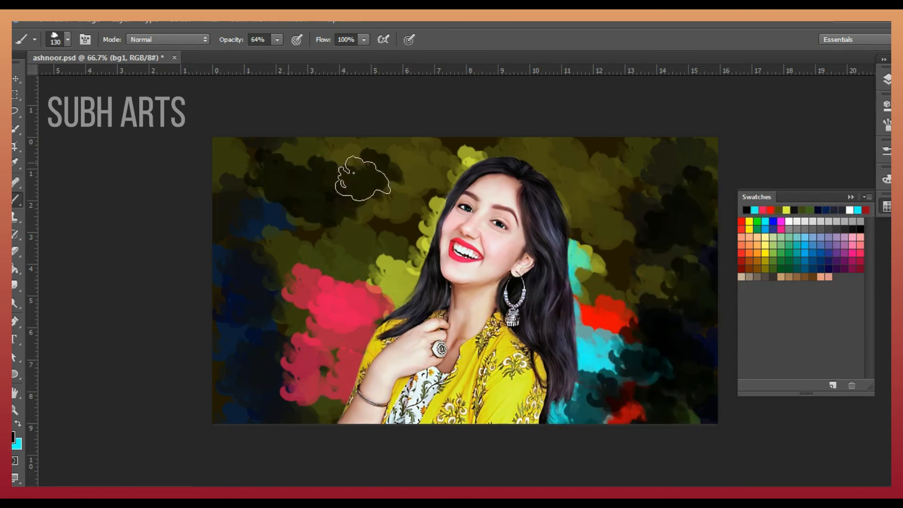
pyautogui.moveTo(270, 219); pyautogui.dragTo(249, 252)
# Pick a new colour and paint it over the pink patches beside the raised arm and the background's lower right.
pyautogui.press('x')
pyautogui.click(828, 268)
pyautogui.click(13, 437)
pyautogui.click(560, 333)
pyautogui.click(846, 165)
pyautogui.moveTo(303, 280); pyautogui.dragTo(320, 359)
pyautogui.moveTo(606, 412); pyautogui.dragTo(635, 416)
pyautogui.click(741, 221)
pyautogui.moveTo(576, 177); pyautogui.dragTo(623, 224)
pyautogui.moveTo(623, 224)
pyautogui.mouseDown()
pyautogui.moveTo(606, 258)
pyautogui.moveTo(658, 291)
pyautogui.mouseUp()
pyautogui.hotkey('ctrl', 'alt', 'z')
pyautogui.hotkey('ctrl', 'alt', 'z')
# Pick a new colour, paint it around the head, and touch up the background along the right edge of the hair.
pyautogui.click(13, 438)
pyautogui.click(728, 240)
pyautogui.click(848, 162)
pyautogui.moveTo(616, 217); pyautogui.dragTo(501, 143)
pyautogui.moveTo(409, 294); pyautogui.dragTo(453, 171)
pyautogui.moveTo(534, 148); pyautogui.dragTo(552, 198)
pyautogui.click(742, 221)
pyautogui.moveTo(579, 312)
pyautogui.mouseDown()
pyautogui.moveTo(564, 287)
pyautogui.moveTo(571, 273)
pyautogui.mouseUp()
pyautogui.moveTo(573, 258); pyautogui.dragTo(581, 235)
# Apply a strong Gaussian Blur to the bg1 layer so the painted patches blend into soft colour glows.
pyautogui.click(212, 22)
pyautogui.moveTo(253, 164)
pyautogui.click(414, 214)
pyautogui.moveTo(329, 144); pyautogui.dragTo(682, 28)
pyautogui.moveTo(617, 231); pyautogui.dragTo(702, 231)
pyautogui.click(777, 53)
# Add a new layer above the portrait layers and choose a soft round brush, reducing its size to 60.
pyautogui.click(886, 80)
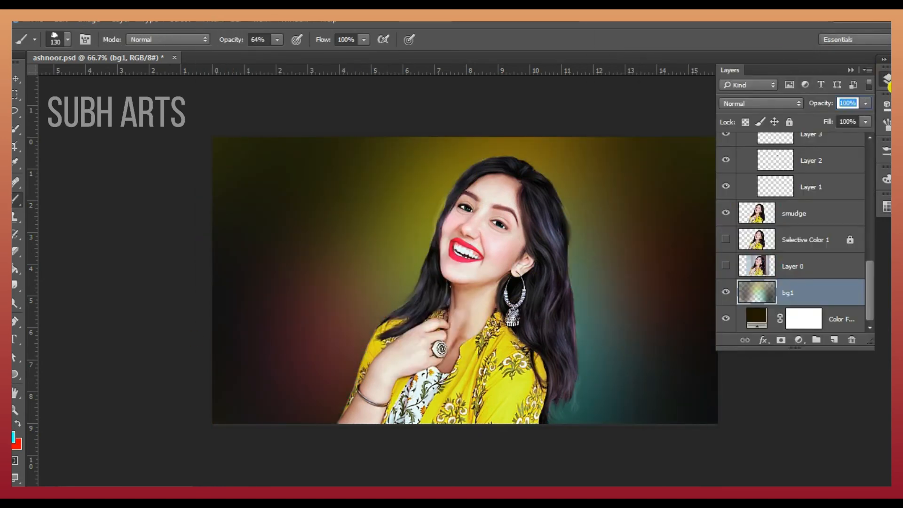
pyautogui.press('z')
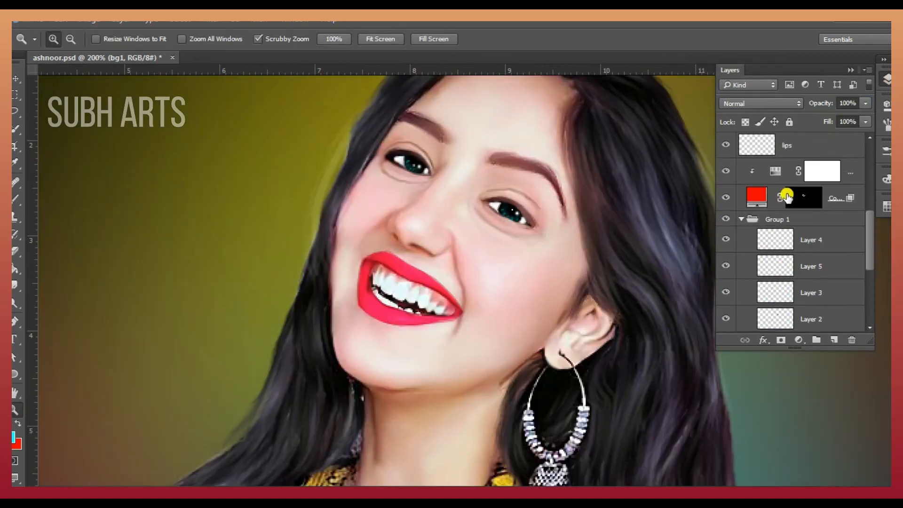
pyautogui.click(885, 155)
pyautogui.click(789, 330)
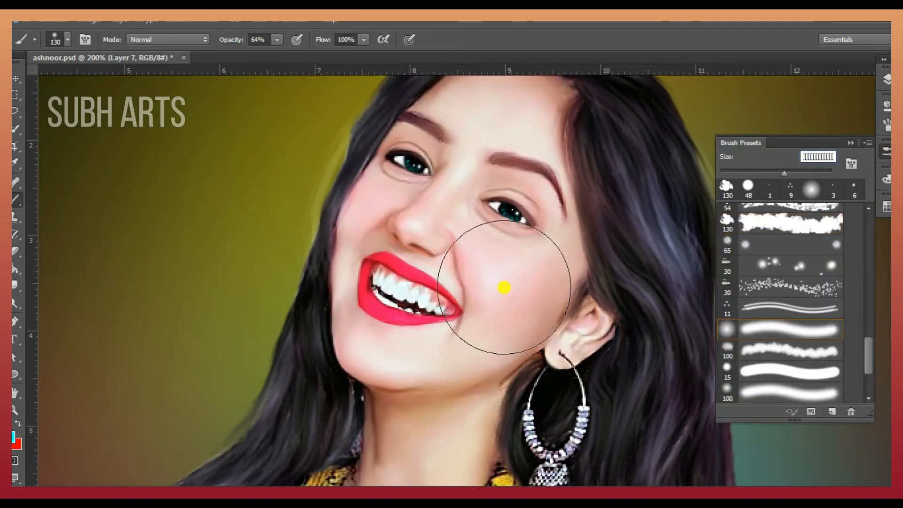
pyautogui.click(884, 157)
pyautogui.click(439, 208)
pyautogui.press('[')
pyautogui.press('[')
pyautogui.press('[')
pyautogui.press('[')
pyautogui.press('[')
pyautogui.press('[')
# Change the new layer's blend mode and set the brush opacity to 8%.
pyautogui.click(886, 79)
pyautogui.click(774, 104)
pyautogui.click(741, 346)
pyautogui.moveTo(230, 40); pyautogui.dragTo(212, 112)
pyautogui.press('Return')
# Brush faint pink, orange, yellow and red tints onto the forehead and face, reducing the brush size to 35.
pyautogui.click(886, 206)
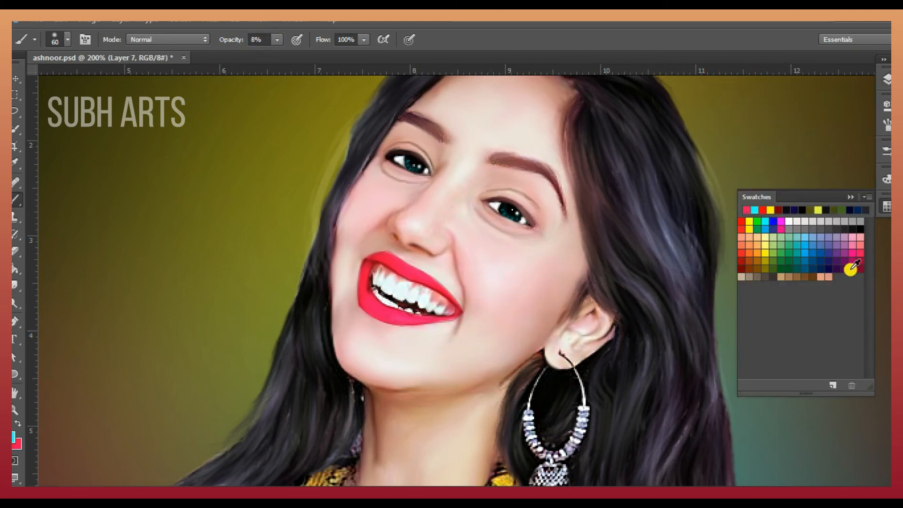
pyautogui.scroll(1, 442, 178)
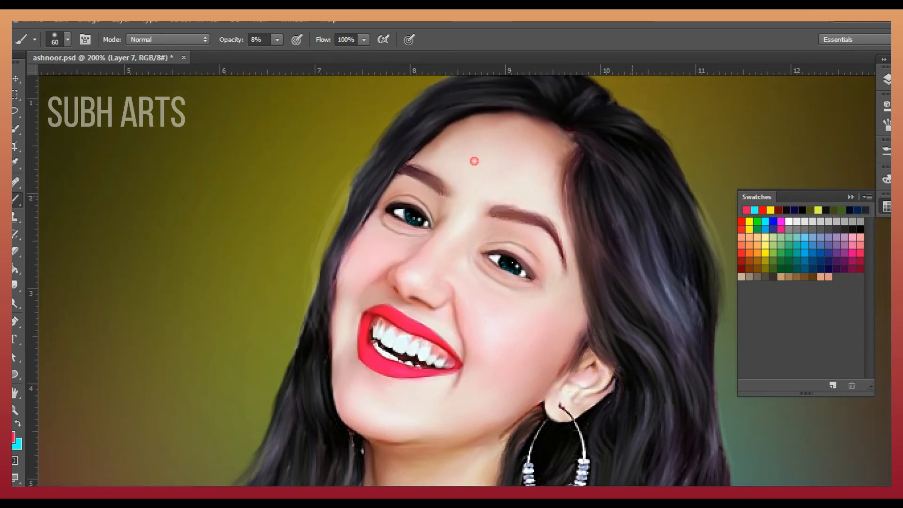
pyautogui.click(749, 253)
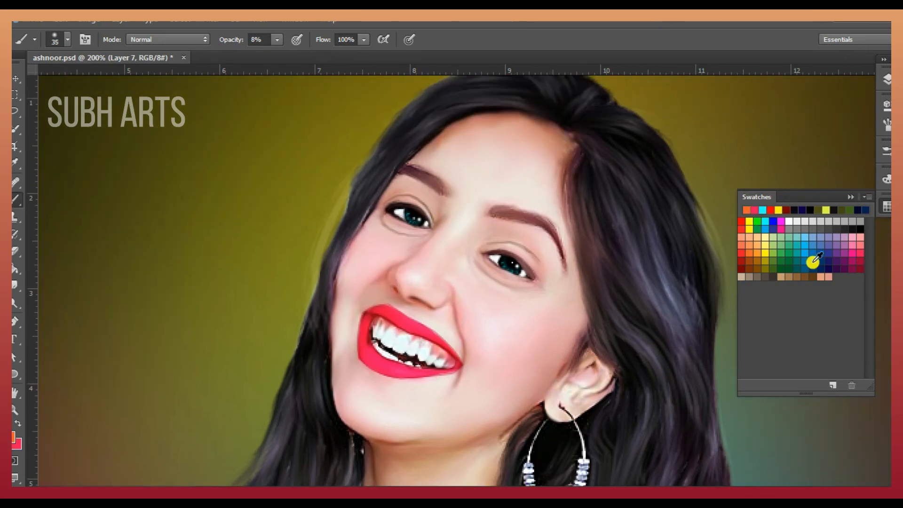
pyautogui.click(765, 252)
pyautogui.press('x')
pyautogui.moveTo(559, 144); pyautogui.dragTo(517, 128)
pyautogui.click(741, 222)
pyautogui.press('x')
pyautogui.scroll(-1, 610, 345)
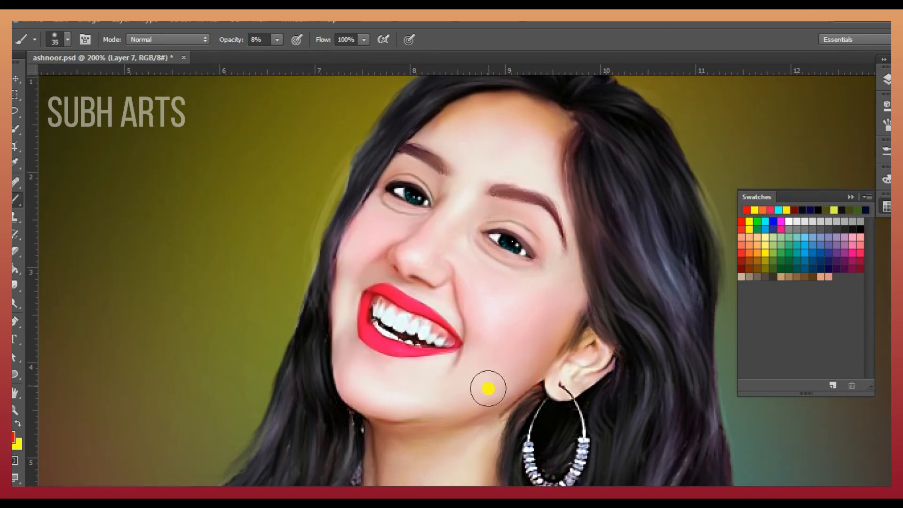
# Brush faint yellow, blue and pink tints onto the neck and face, reducing the brush size to 25.
pyautogui.scroll(-4, 487, 388)
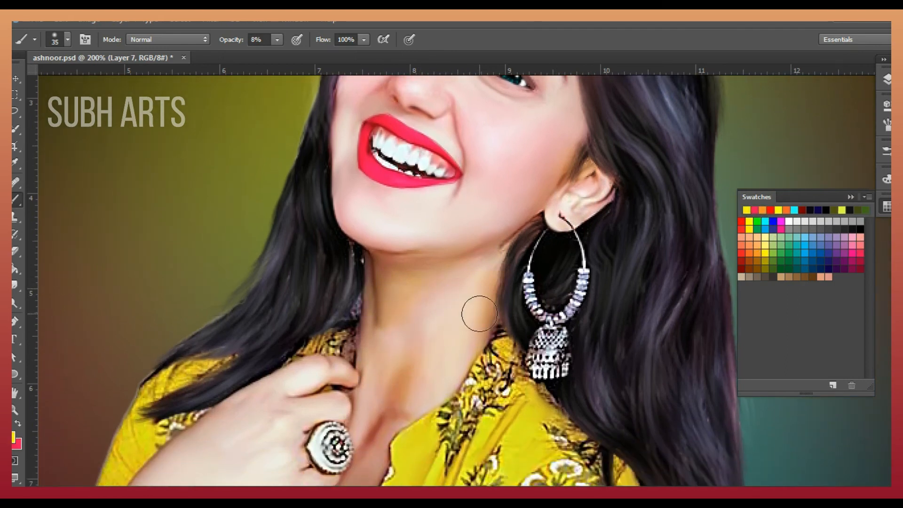
pyautogui.click(811, 244)
pyautogui.press('x')
pyautogui.scroll(4, 481, 266)
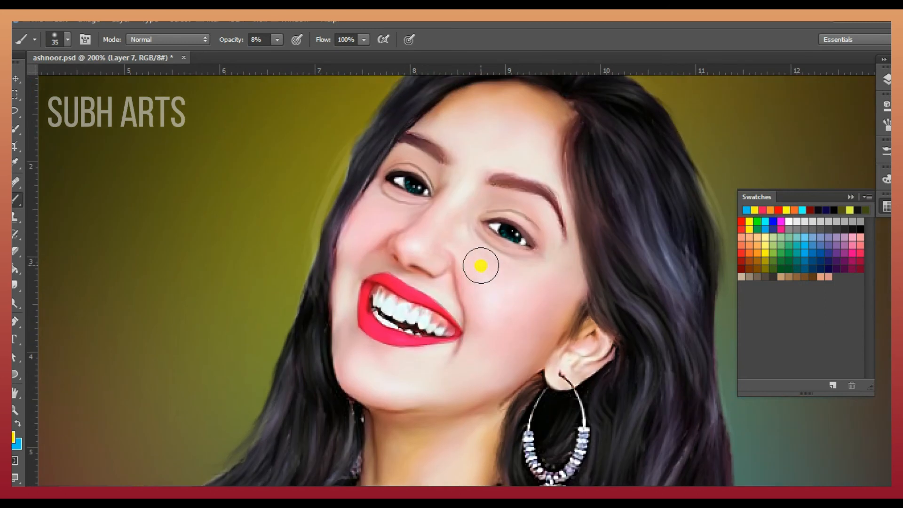
pyautogui.click(850, 239)
pyautogui.press('x')
pyautogui.press('[')
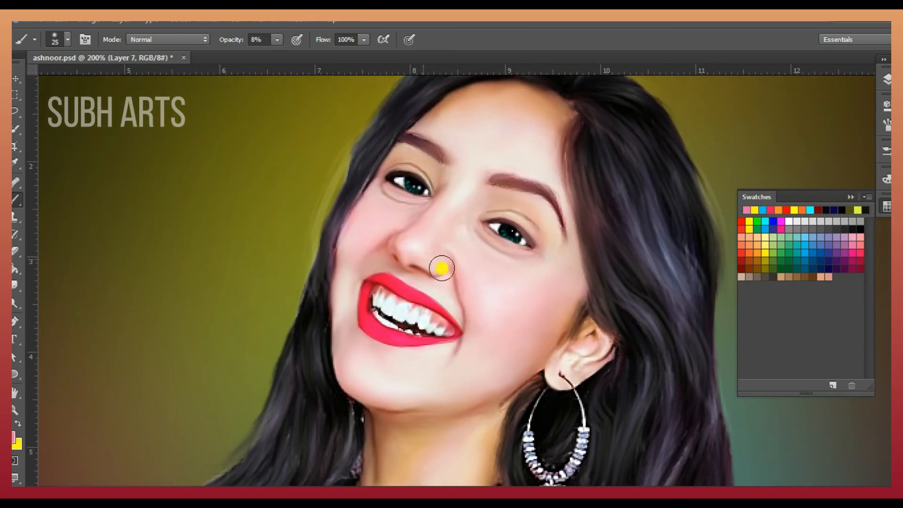
# Add another new layer above the tint layer and set its blend mode to Saturation.
pyautogui.click(16, 409)
pyautogui.click(403, 297)
pyautogui.click(886, 79)
pyautogui.click(834, 340)
pyautogui.click(762, 103)
pyautogui.click(754, 342)
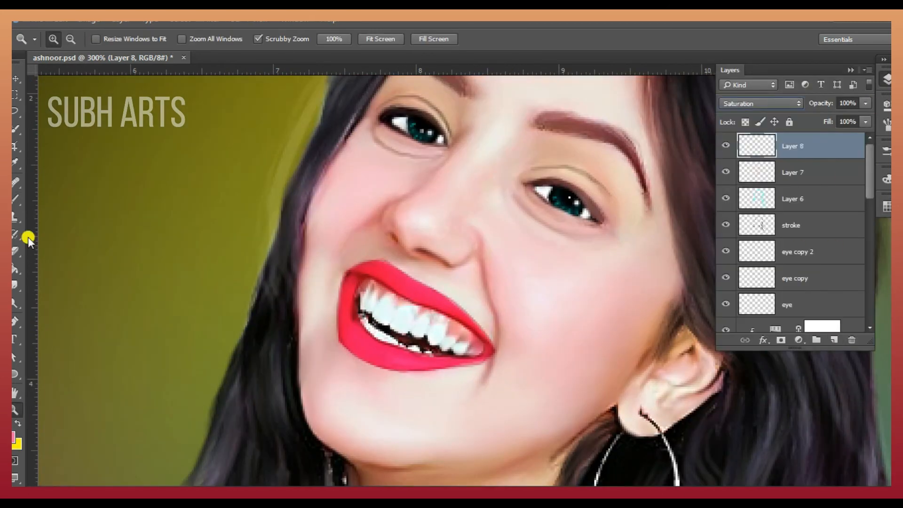
# Set up a blue brush of size 10 at 50% opacity, and set the new layer to Normal at 56% opacity.
pyautogui.click(16, 199)
pyautogui.press('5')
pyautogui.click(887, 206)
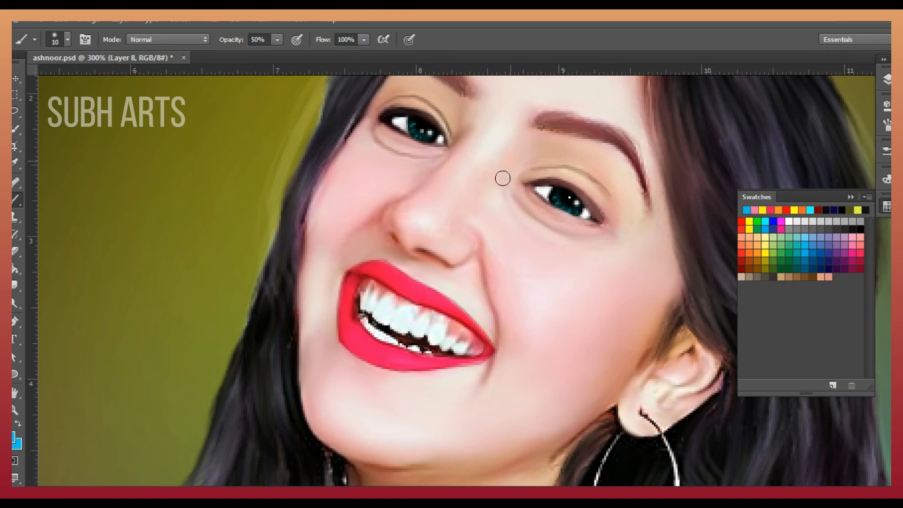
pyautogui.click(886, 79)
pyautogui.click(760, 103)
pyautogui.click(753, 108)
pyautogui.moveTo(507, 183); pyautogui.dragTo(527, 218)
pyautogui.hotkey('ctrl', 'z')
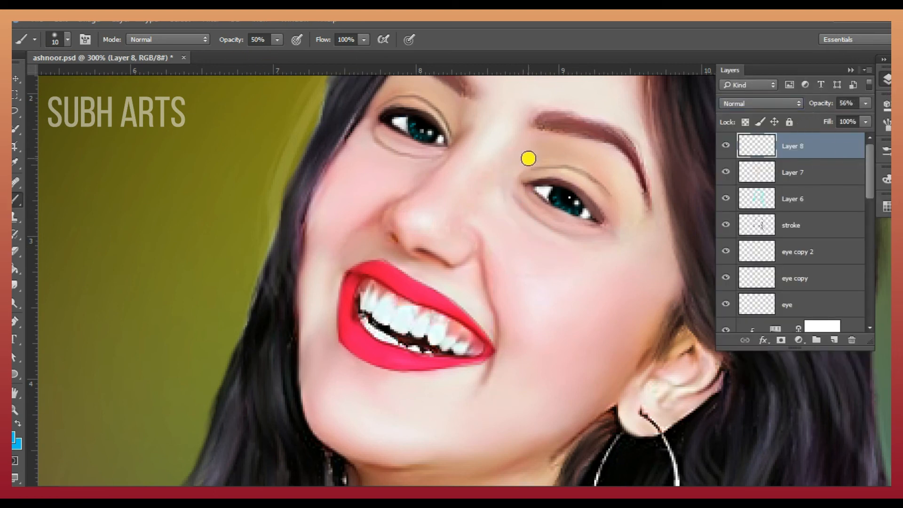
# Dab blue around the eyes, mouth corners and ear, and set the layer's blend mode to Color at 18% opacity.
pyautogui.scroll(3, 423, 170)
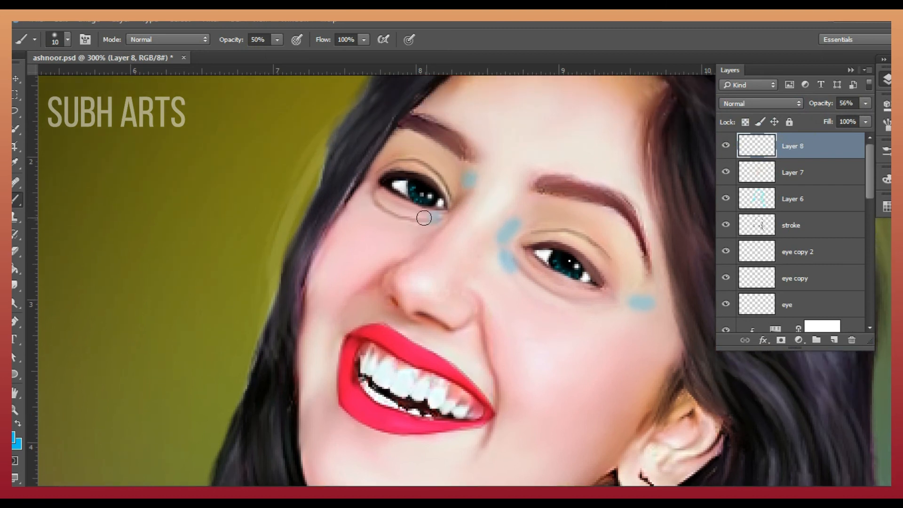
pyautogui.scroll(-15, 475, 353)
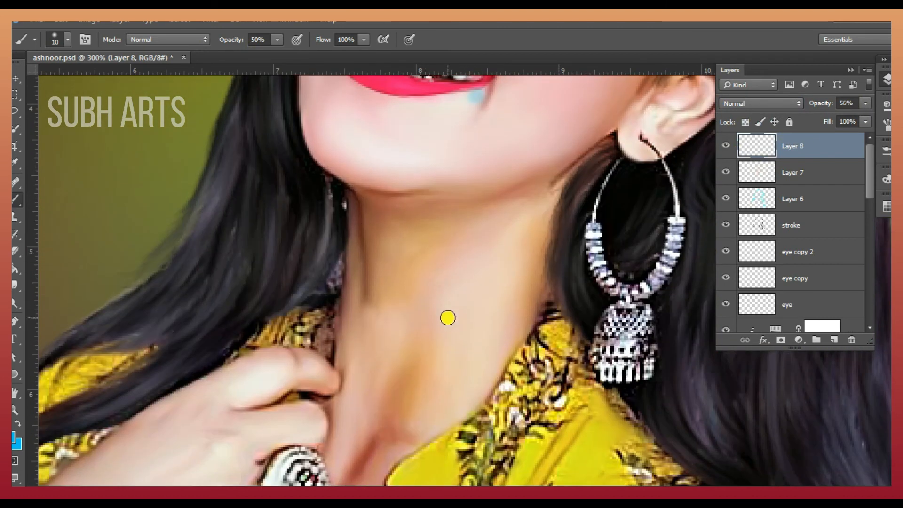
pyautogui.scroll(9, 448, 318)
pyautogui.hotkey('shift', 'alt', 'c')
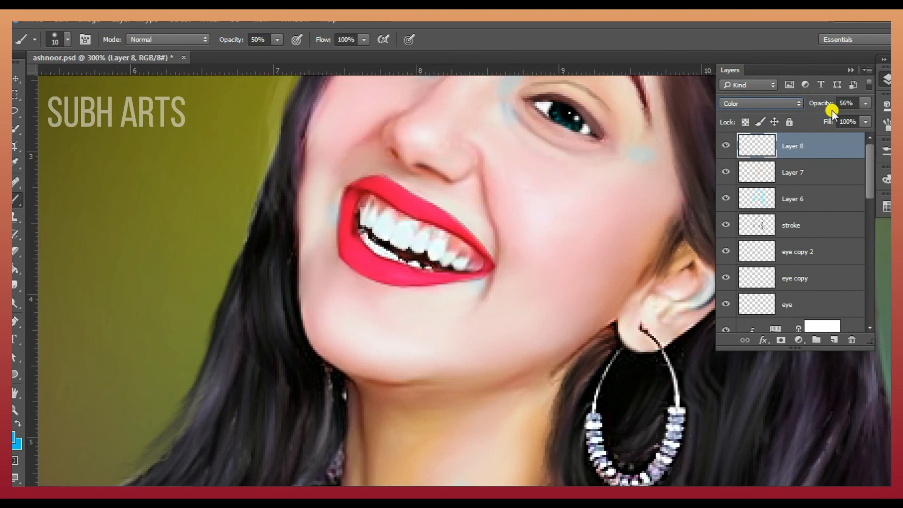
pyautogui.click(815, 191)
# Check the stroke layer's blend mode, return to the top layer and review the whole portrait.
pyautogui.scroll(-1, 787, 199)
pyautogui.click(787, 200)
pyautogui.click(752, 104)
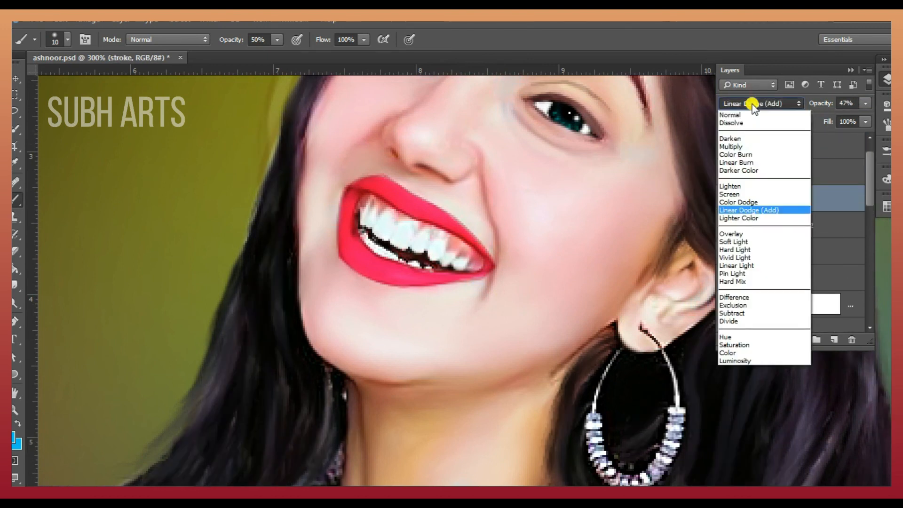
pyautogui.click(715, 149)
pyautogui.scroll(1, 716, 149)
pyautogui.click(786, 148)
pyautogui.hotkey('ctrl', '-')
pyautogui.hotkey('ctrl', '-')
pyautogui.hotkey('ctrl', '-')
pyautogui.hotkey('ctrl', '-')
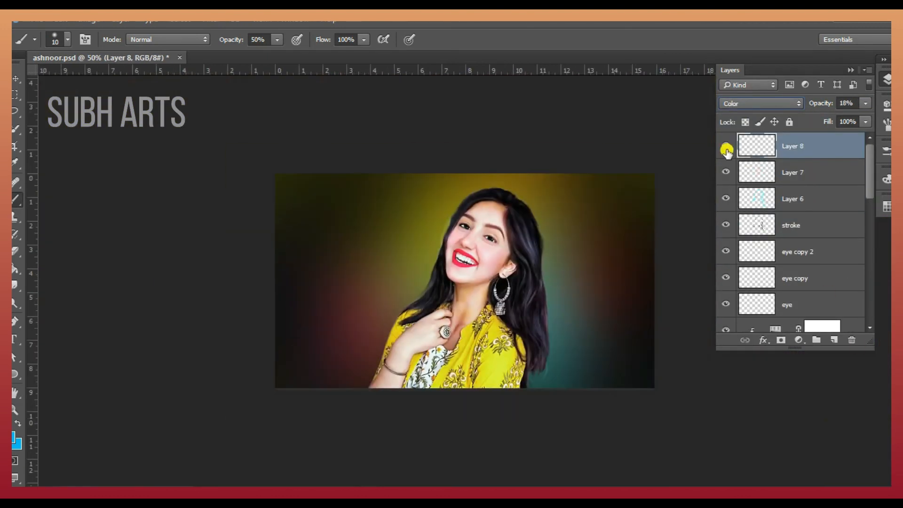
# Add a new layer at the top of the stack and set up a red brush of size 45 for the face.
pyautogui.click(14, 410)
pyautogui.click(491, 258)
pyautogui.click(519, 225)
pyautogui.click(571, 308)
pyautogui.click(833, 340)
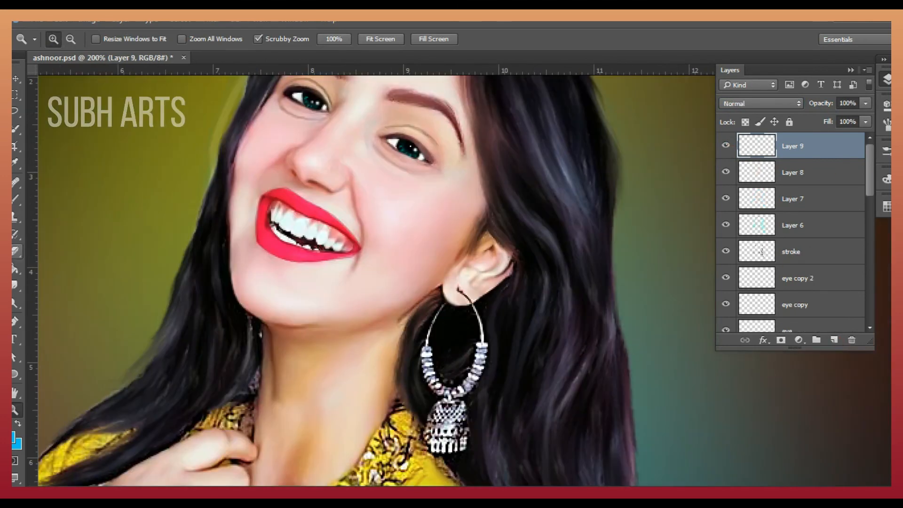
pyautogui.hotkey('ctrl', '+')
pyautogui.press('b')
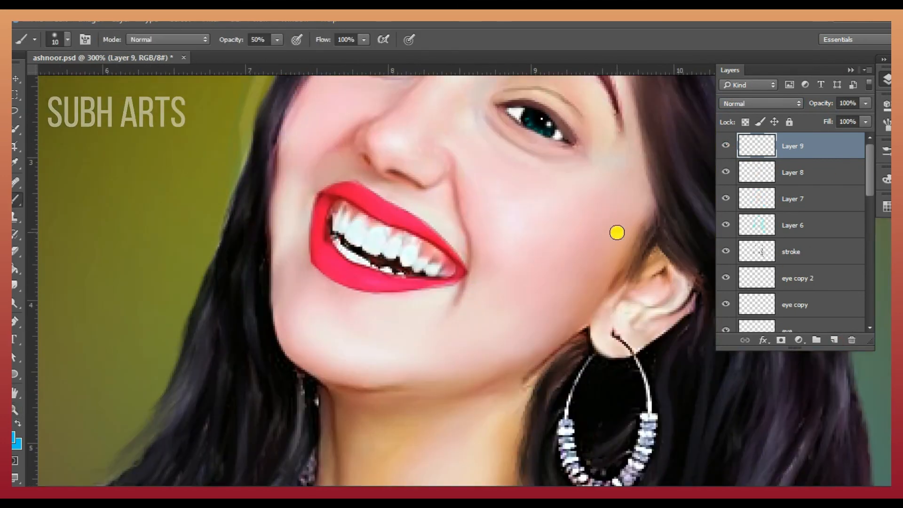
pyautogui.click(886, 181)
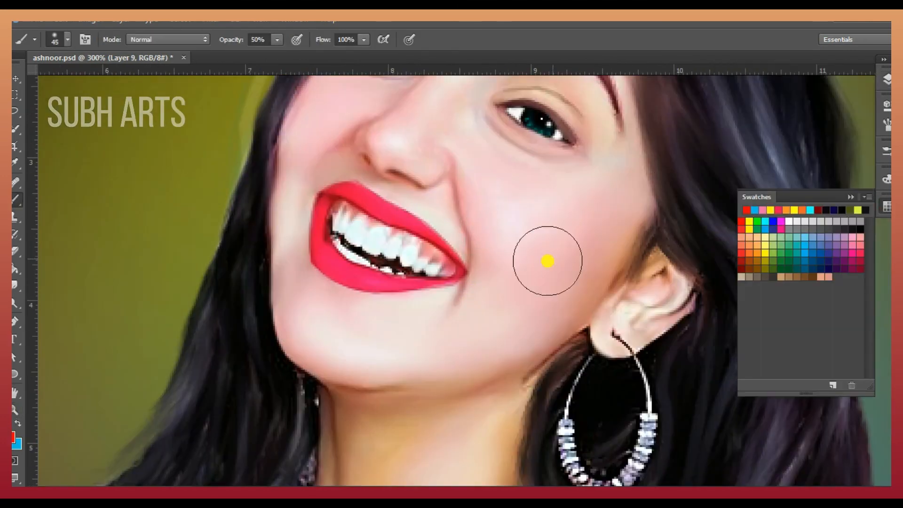
# Brush faint red blush onto the face at 10% opacity, reducing the brush size to 30.
pyautogui.scroll(3, 332, 177)
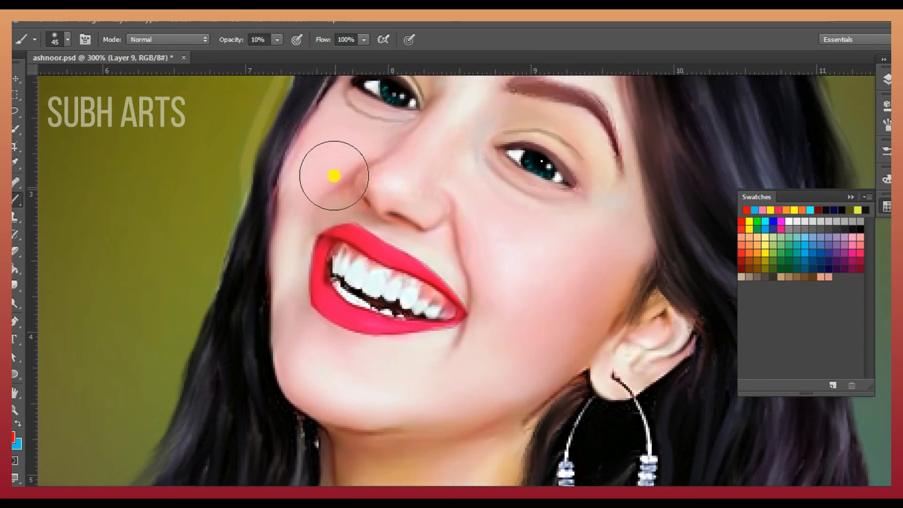
pyautogui.press('[')
pyautogui.press('[')
pyautogui.press('[')
pyautogui.scroll(2, 446, 169)
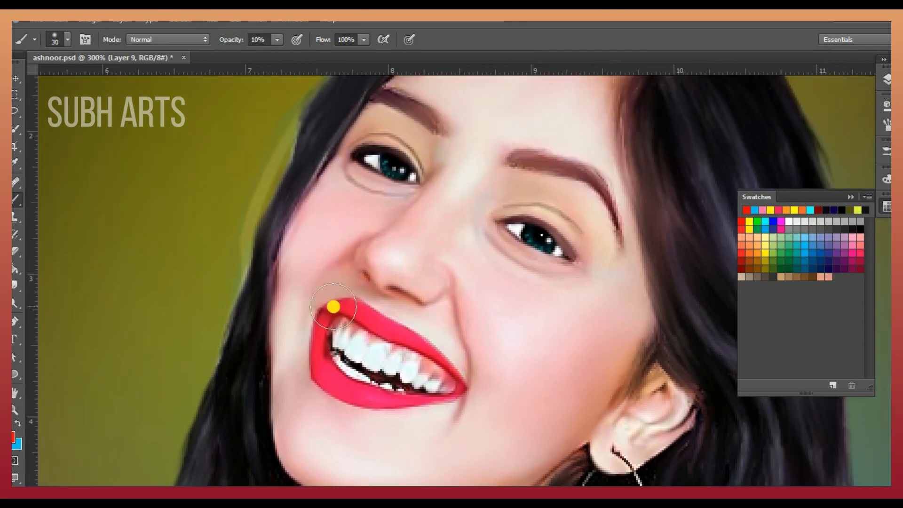
pyautogui.scroll(4, 550, 177)
pyautogui.scroll(-2, 479, 244)
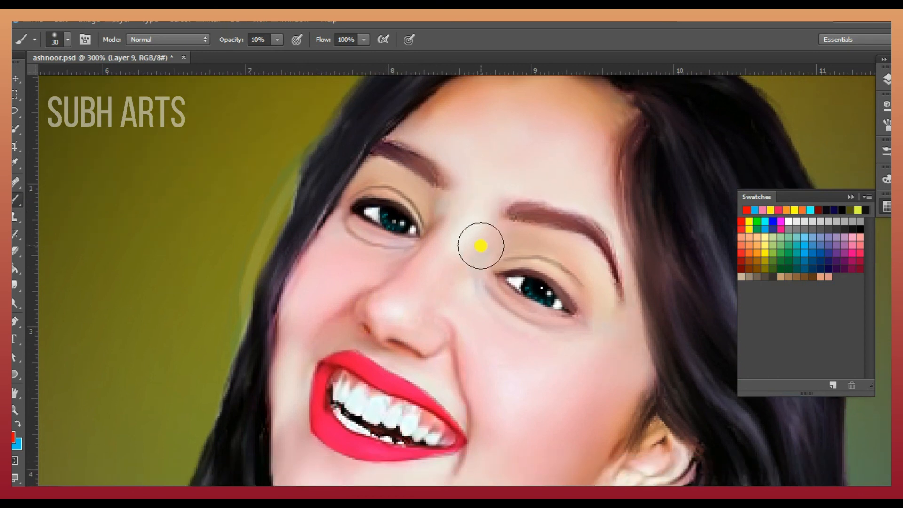
# Select the smudge layer and set up the Dodge tool with a brush size of 15.
pyautogui.hotkey('ctrl', '-')
pyautogui.hotkey('ctrl', '-')
pyautogui.hotkey('ctrl', '+')
pyautogui.scroll(5, 490, 246)
pyautogui.click(887, 82)
pyautogui.scroll(-5, 800, 248)
pyautogui.click(799, 248)
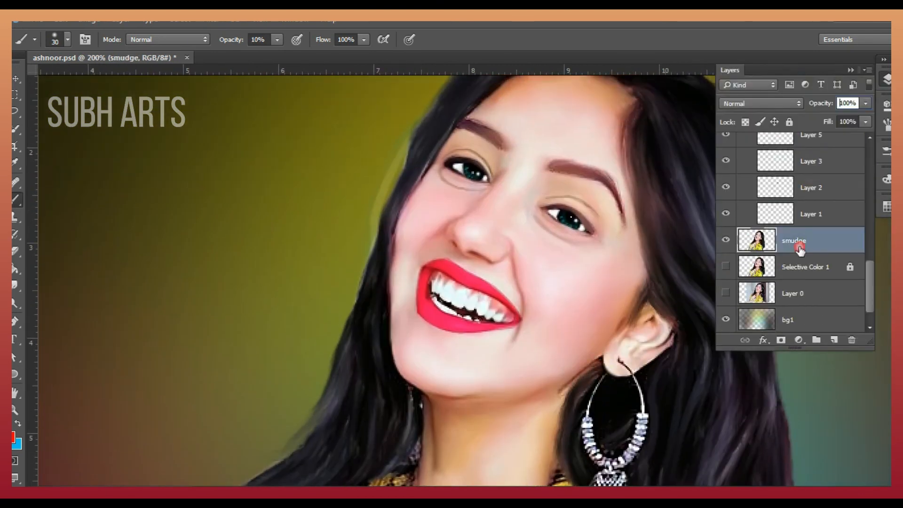
pyautogui.click(15, 303)
pyautogui.hotkey('ctrl', '+')
pyautogui.press('[')
pyautogui.press('[')
pyautogui.press('[')
pyautogui.press('[')
pyautogui.press('[')
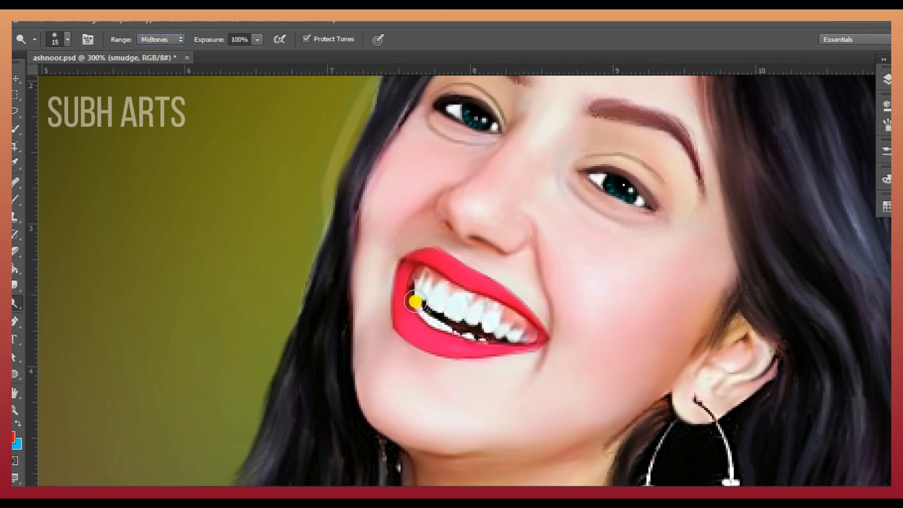
# Dodge the highlights on the face at 41% exposure with the range on Midtones.
pyautogui.scroll(1, 480, 234)
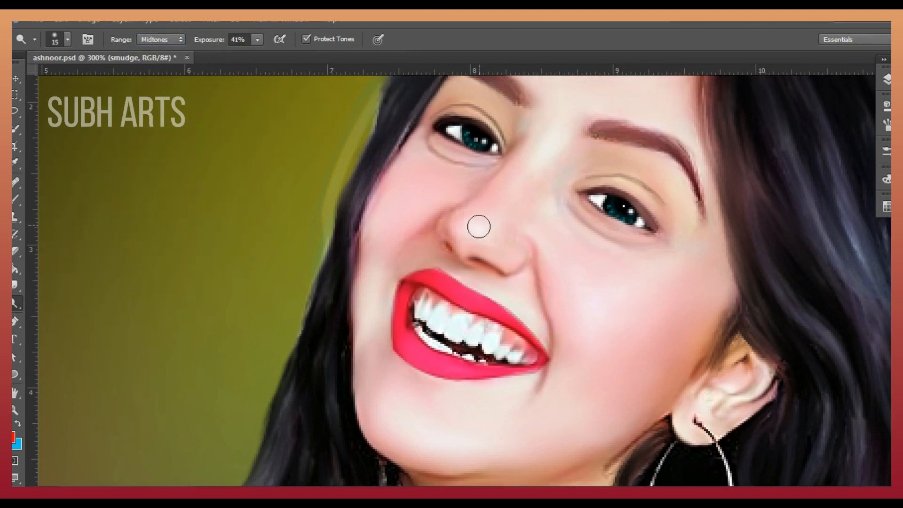
pyautogui.click(762, 460)
pyautogui.moveTo(431, 380); pyautogui.dragTo(431, 381)
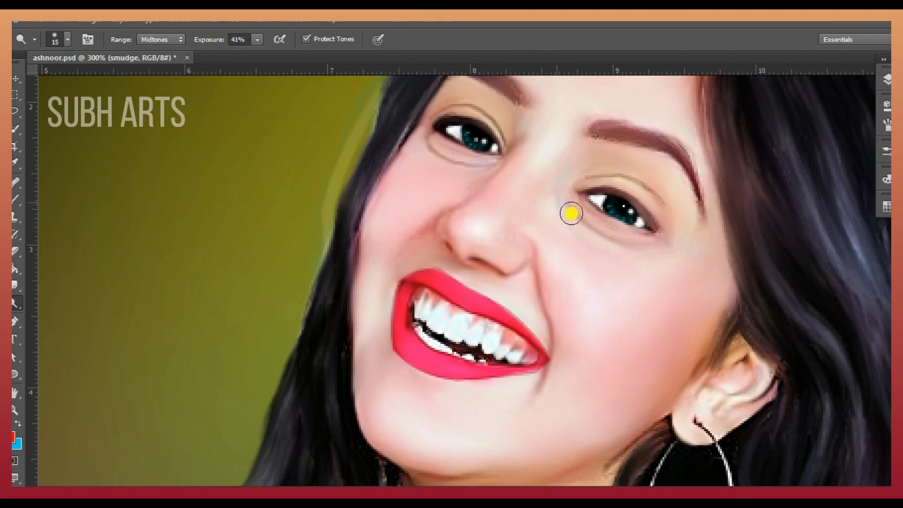
pyautogui.scroll(4, 546, 219)
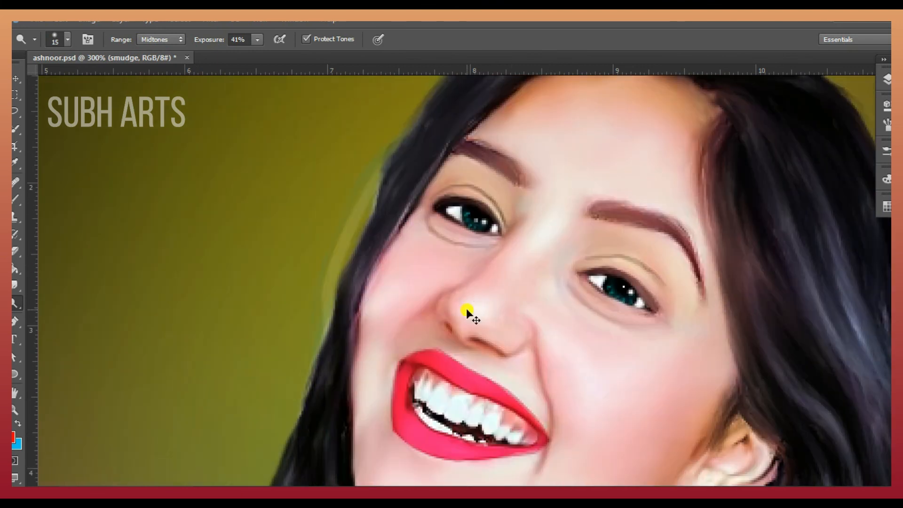
# Fit the whole portrait in view and add a new empty layer at the top of the stack.
pyautogui.hotkey('ctrl', '0')
pyautogui.click(886, 79)
pyautogui.click(815, 149)
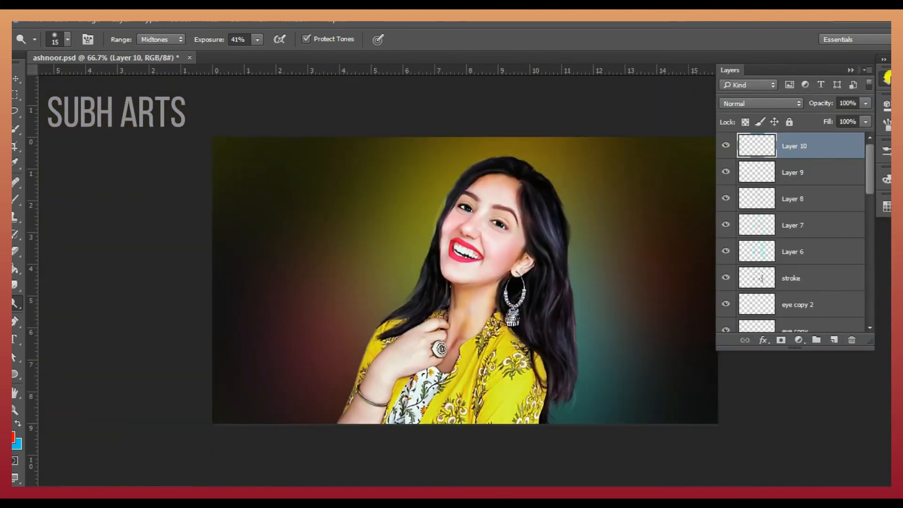
pyautogui.click(886, 78)
# Choose the 19 px hard round brush preset for work along the right side of the long hair.
pyautogui.press('z')
pyautogui.click(629, 286)
pyautogui.click(644, 374)
pyautogui.press('b')
pyautogui.click(886, 150)
pyautogui.scroll(-2, 783, 306)
pyautogui.click(785, 329)
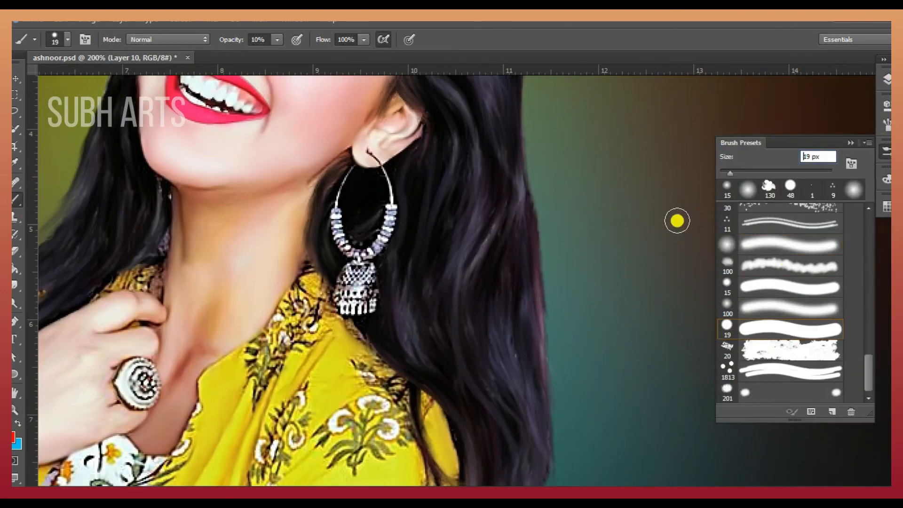
# Draw curved Freeform Pen paths for loose strands along the lower right edge of the long hair.
pyautogui.press('p')
pyautogui.hotkey('ctrl', 'p')
pyautogui.click(705, 84)
pyautogui.rightClick(15, 321)
pyautogui.click(95, 333)
pyautogui.moveTo(542, 289); pyautogui.dragTo(558, 425)
pyautogui.scroll(-3, 534, 400)
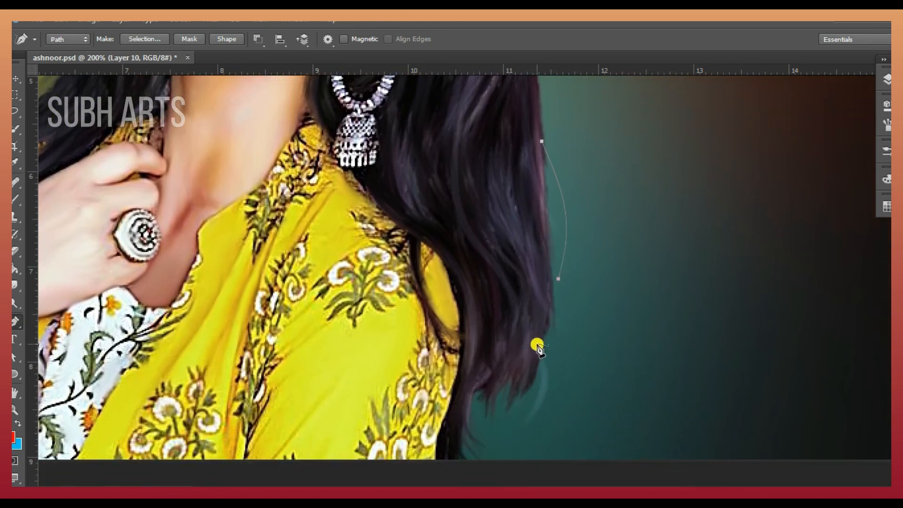
# Add more strand paths up the right side of the hair towards the top of the head.
pyautogui.scroll(3, 593, 379)
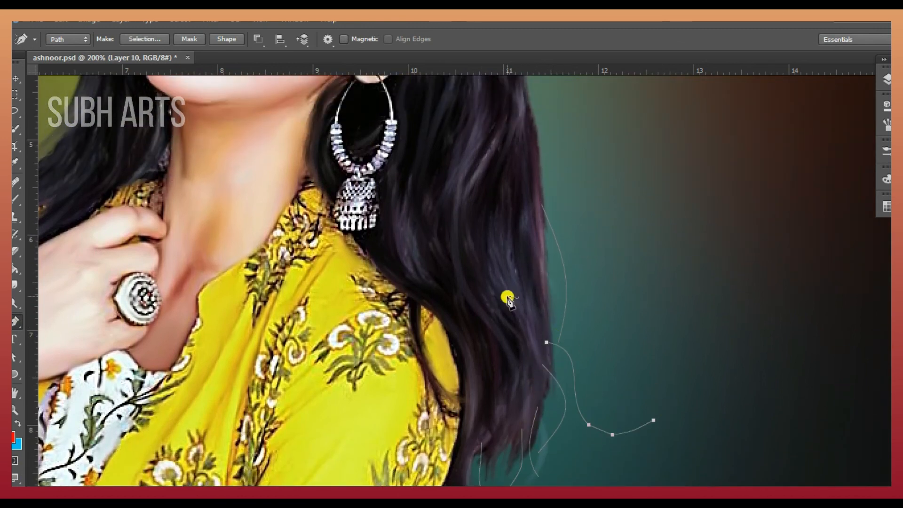
pyautogui.scroll(5, 508, 301)
pyautogui.scroll(6, 597, 317)
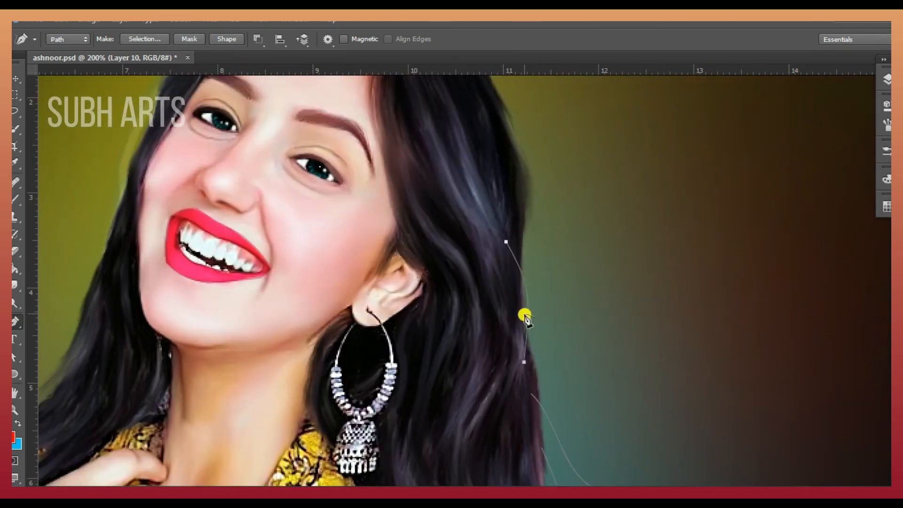
pyautogui.scroll(3, 526, 317)
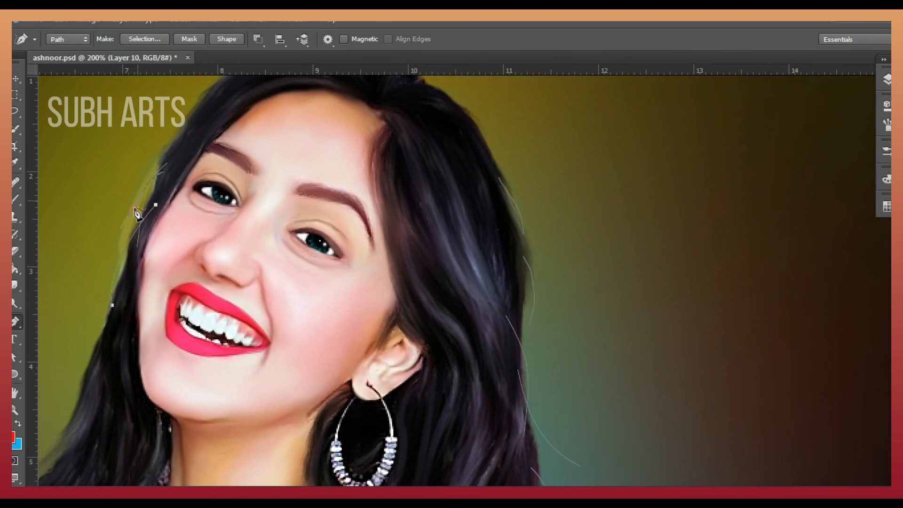
# Draw flyaway strand paths along the left side of the hair from the temple down to the shoulder.
pyautogui.hscroll(-5, 139, 324)
pyautogui.scroll(-3, 254, 350)
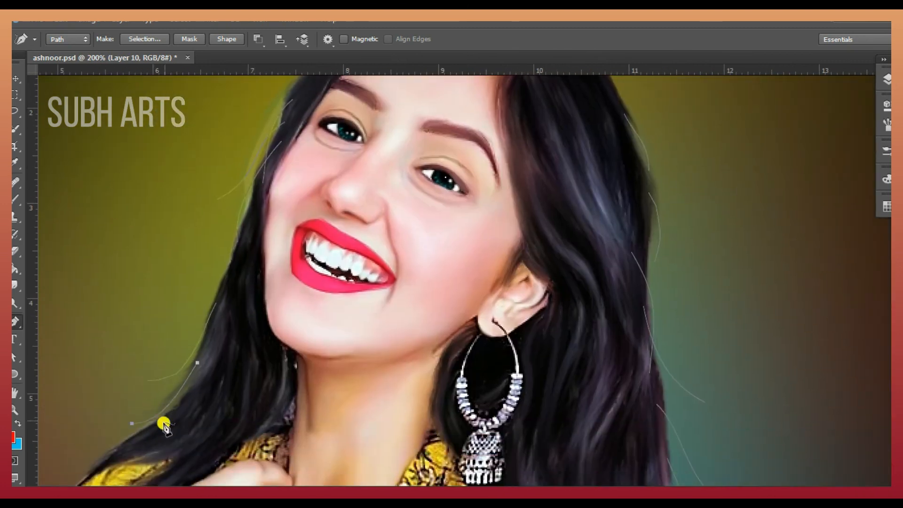
pyautogui.scroll(6, 268, 262)
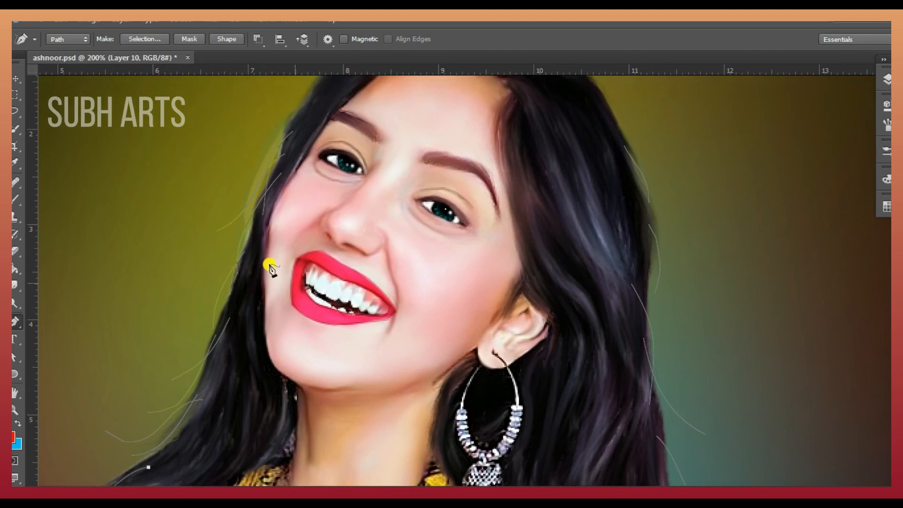
# Select all the drawn strand paths around the hair and make blue the foreground colour.
pyautogui.hotkey('ctrl', '-')
pyautogui.hotkey('ctrl', '-')
pyautogui.click(17, 358)
pyautogui.moveTo(303, 129); pyautogui.dragTo(657, 414)
pyautogui.click(18, 200)
pyautogui.click(18, 357)
pyautogui.click(887, 79)
pyautogui.press('x')
# Stroke the selected strand subpaths with the brush and try a Color Overlay on their layer.
pyautogui.rightClick(429, 258)
pyautogui.click(448, 247)
pyautogui.click(541, 178)
pyautogui.click(763, 342)
pyautogui.click(786, 272)
pyautogui.moveTo(570, 70); pyautogui.dragTo(267, 20)
pyautogui.click(309, 66)
pyautogui.click(591, 210)
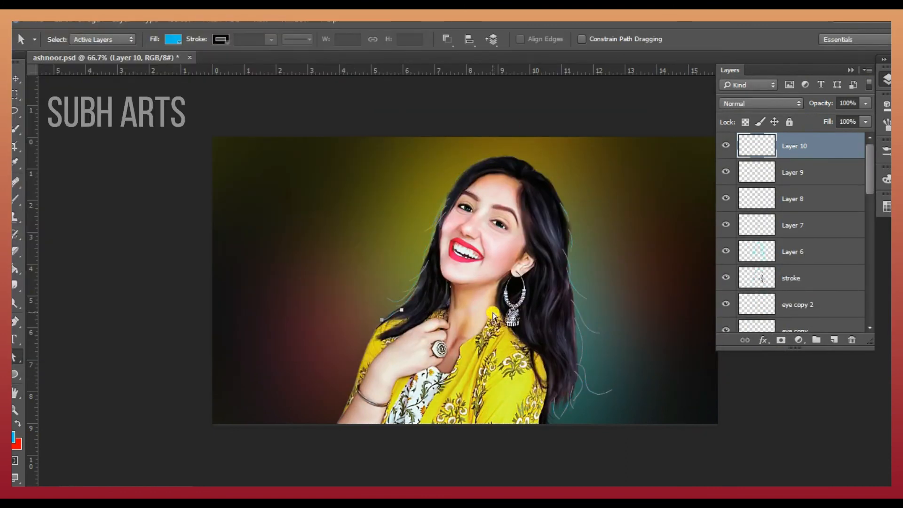
# Select all the strand paths again and replace the top layer with a new empty one.
pyautogui.moveTo(366, 172); pyautogui.dragTo(630, 431)
pyautogui.moveTo(860, 149); pyautogui.dragTo(851, 340)
pyautogui.click(833, 340)
# Stroke the strand paths on the new layer with a 3 px brush and toggle the layer's visibility.
pyautogui.click(16, 200)
pyautogui.rightClick(198, 116)
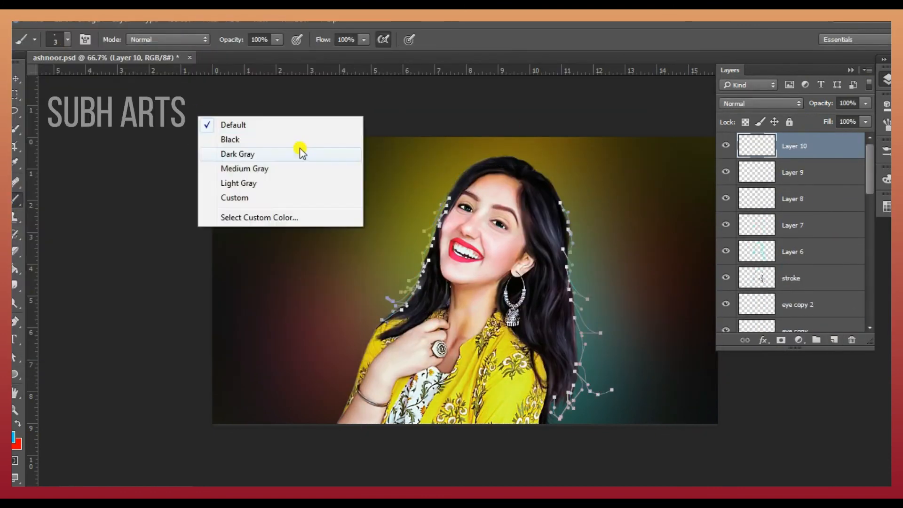
pyautogui.rightClick(503, 230)
pyautogui.press('Return')
pyautogui.press('a')
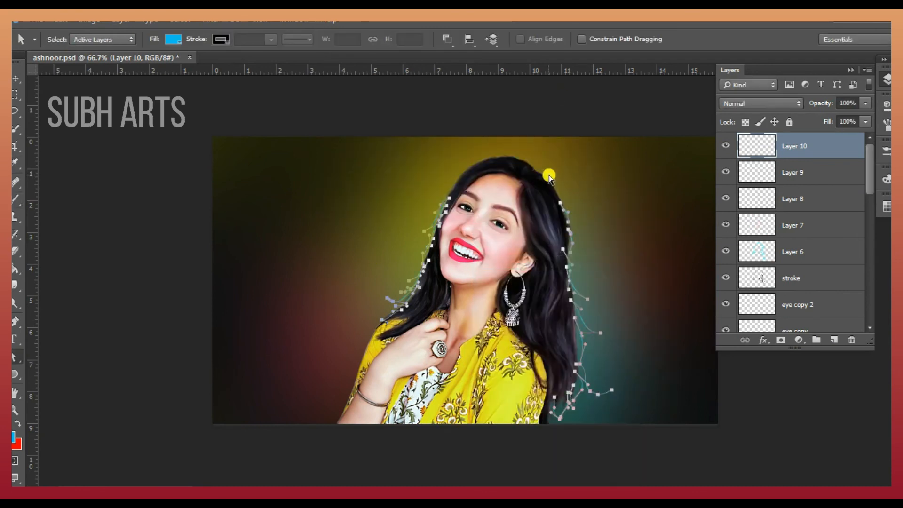
pyautogui.scroll(-3, 760, 209)
pyautogui.scroll(-1, 760, 209)
pyautogui.scroll(5, 759, 207)
pyautogui.click(726, 147)
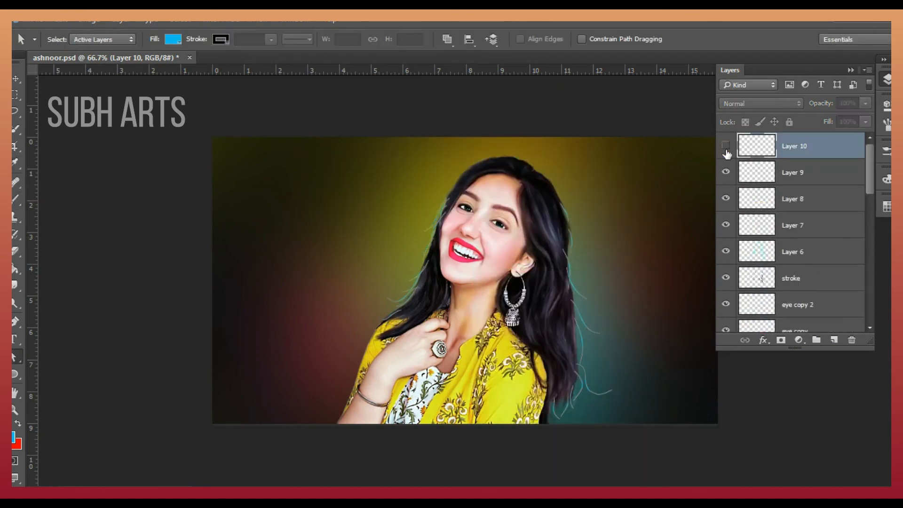
# Try Free Transform Points on the selected strand paths.
pyautogui.rightClick(528, 158)
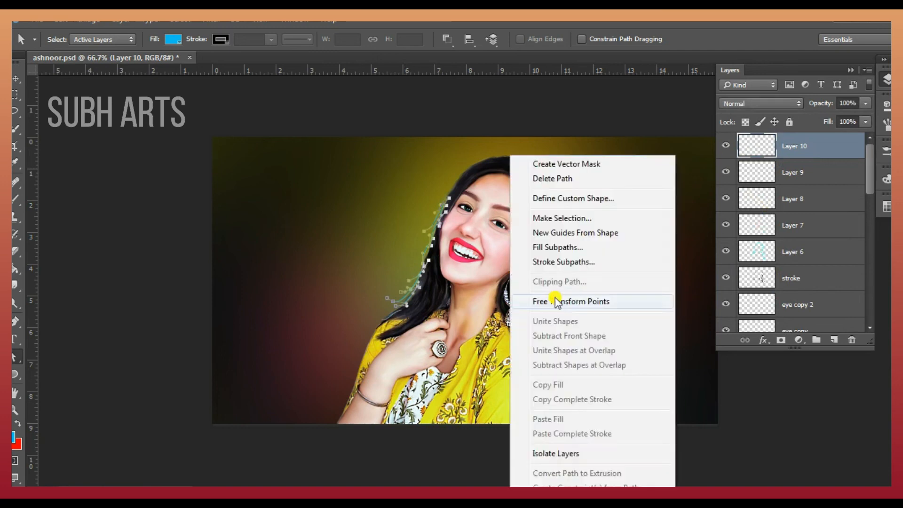
pyautogui.click(554, 300)
pyautogui.moveTo(407, 308); pyautogui.dragTo(406, 328)
pyautogui.click(518, 40)
pyautogui.rightClick(424, 292)
pyautogui.moveTo(375, 278); pyautogui.dragTo(157, 318)
pyautogui.click(486, 300)
pyautogui.click(518, 39)
# Delete the strand paths and give Layer 10 a red Color Overlay in Color Burn mode at 100% opacity.
pyautogui.rightClick(381, 241)
pyautogui.click(404, 162)
pyautogui.click(762, 340)
pyautogui.click(790, 282)
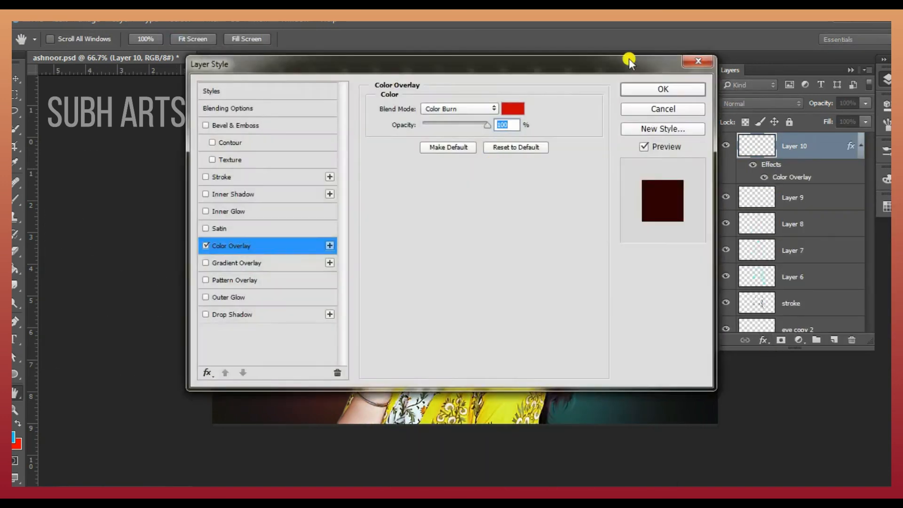
pyautogui.moveTo(629, 60); pyautogui.dragTo(193, 75)
pyautogui.click(218, 102)
# Erase the stray strand ends beside the lower right of the hair with the 48 px eraser.
pyautogui.press('z')
pyautogui.click(528, 341)
pyautogui.press('e')
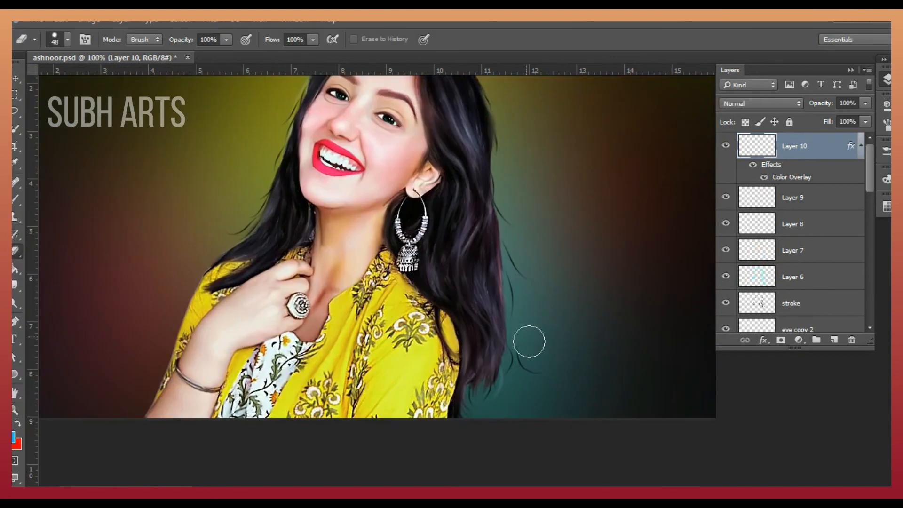
pyautogui.scroll(3, 552, 184)
pyautogui.hotkey('ctrl', '-')
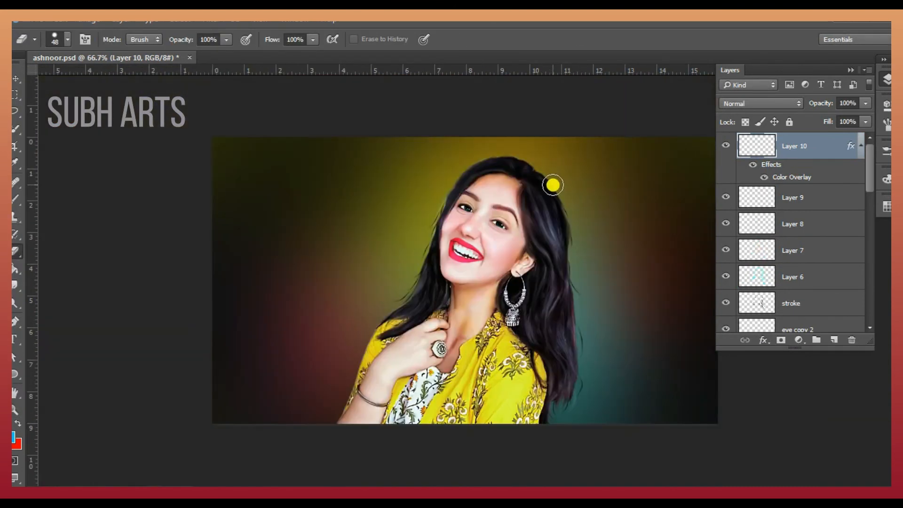
# Draw a short curved strand path at the lower right edge of the hair and stroke it.
pyautogui.press('p')
pyautogui.click(578, 378)
pyautogui.click(582, 365)
pyautogui.click(572, 339)
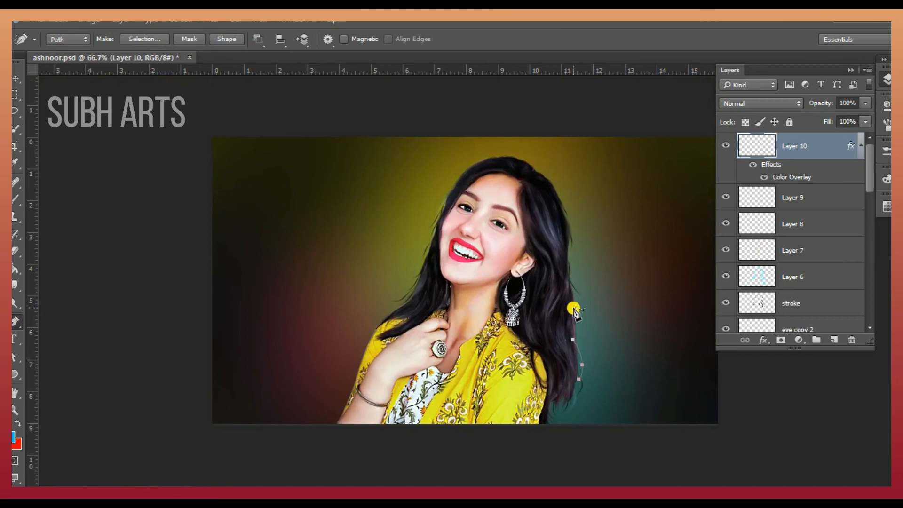
pyautogui.click(16, 361)
pyautogui.rightClick(579, 369)
pyautogui.click(611, 222)
pyautogui.click(545, 180)
# Move the strand path inward onto the lower hair near the sleeve and stroke it there.
pyautogui.moveTo(582, 366); pyautogui.dragTo(555, 373)
pyautogui.click(17, 324)
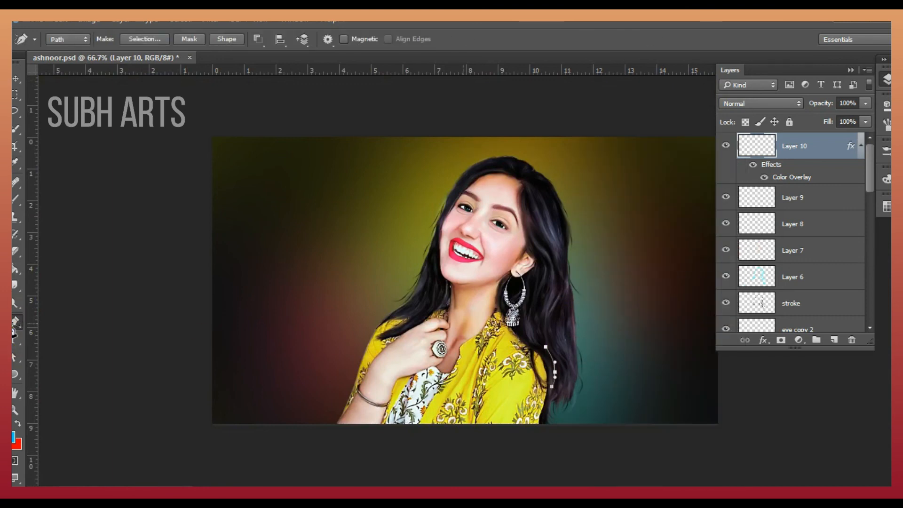
pyautogui.rightClick(565, 336)
pyautogui.click(605, 265)
pyautogui.press('Return')
# Delete the short strand path from the lower hair and return to the Brush tool.
pyautogui.rightClick(584, 331)
pyautogui.click(662, 179)
pyautogui.press('b')
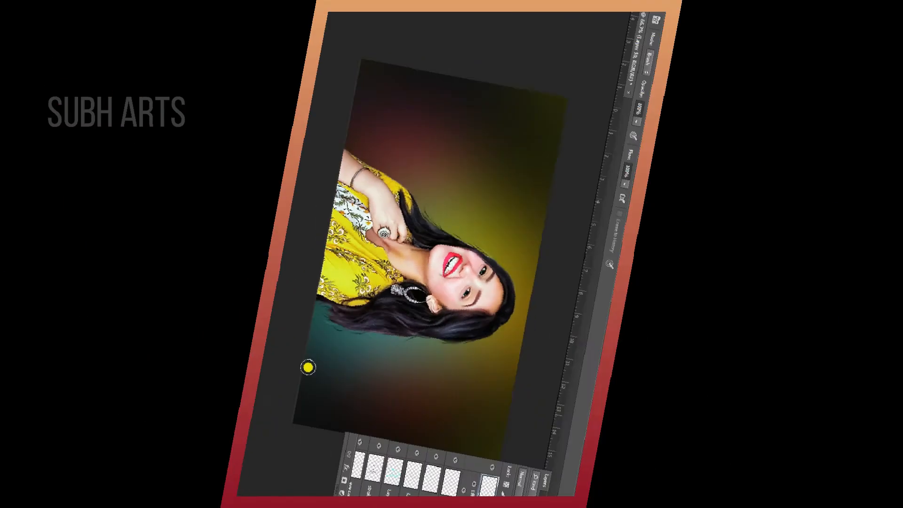